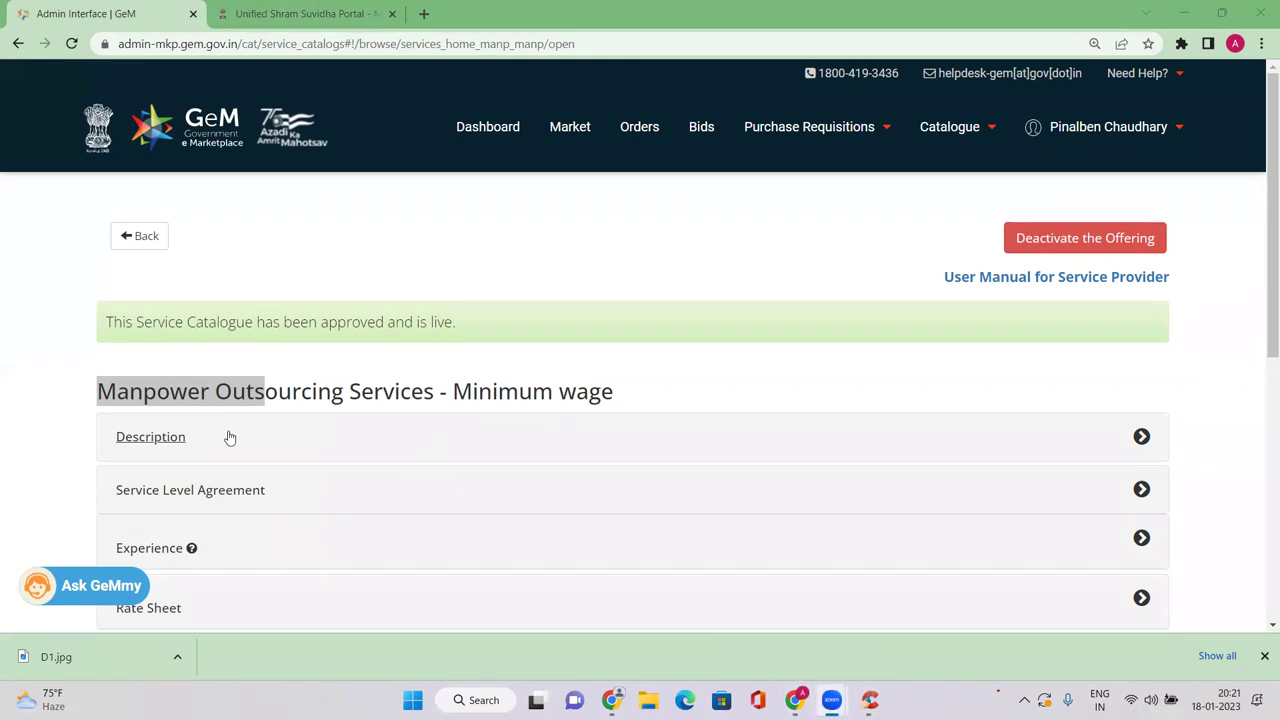
{"action": "left_click_drag", "start_coordinate": [95, 395], "coordinate": [638, 393]}
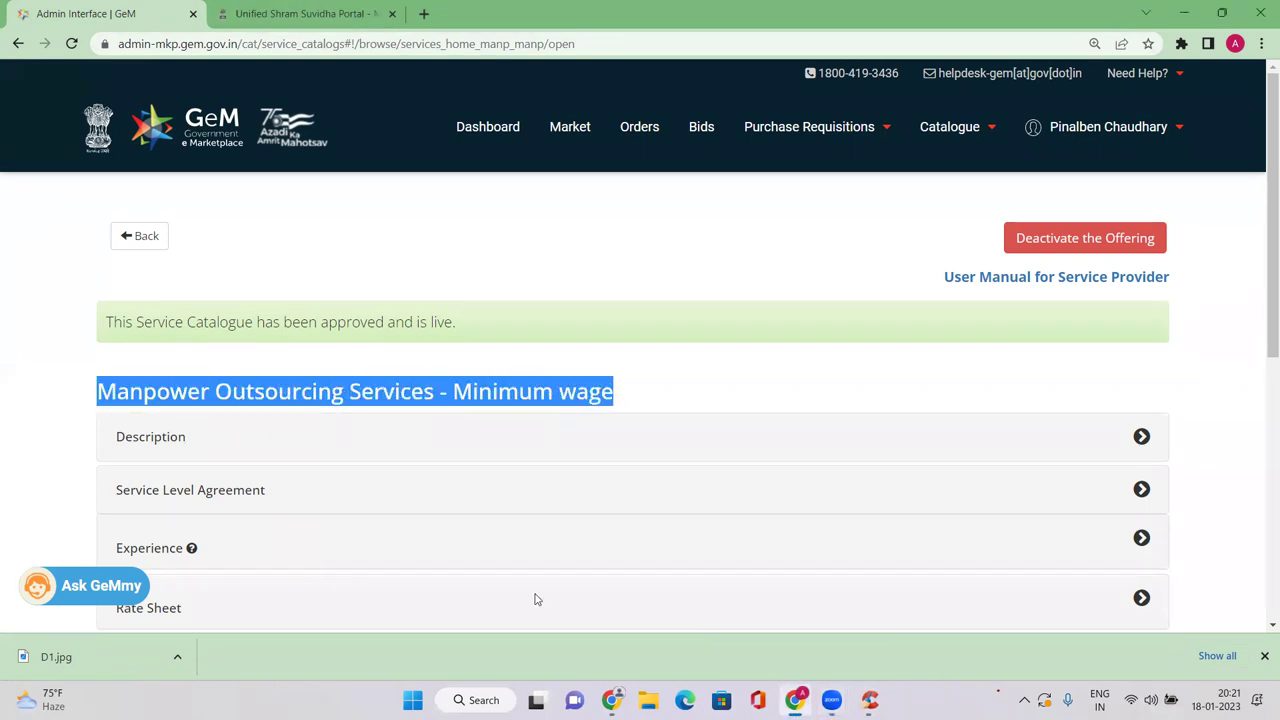
{"action": "key", "text": "alt+Tab"}
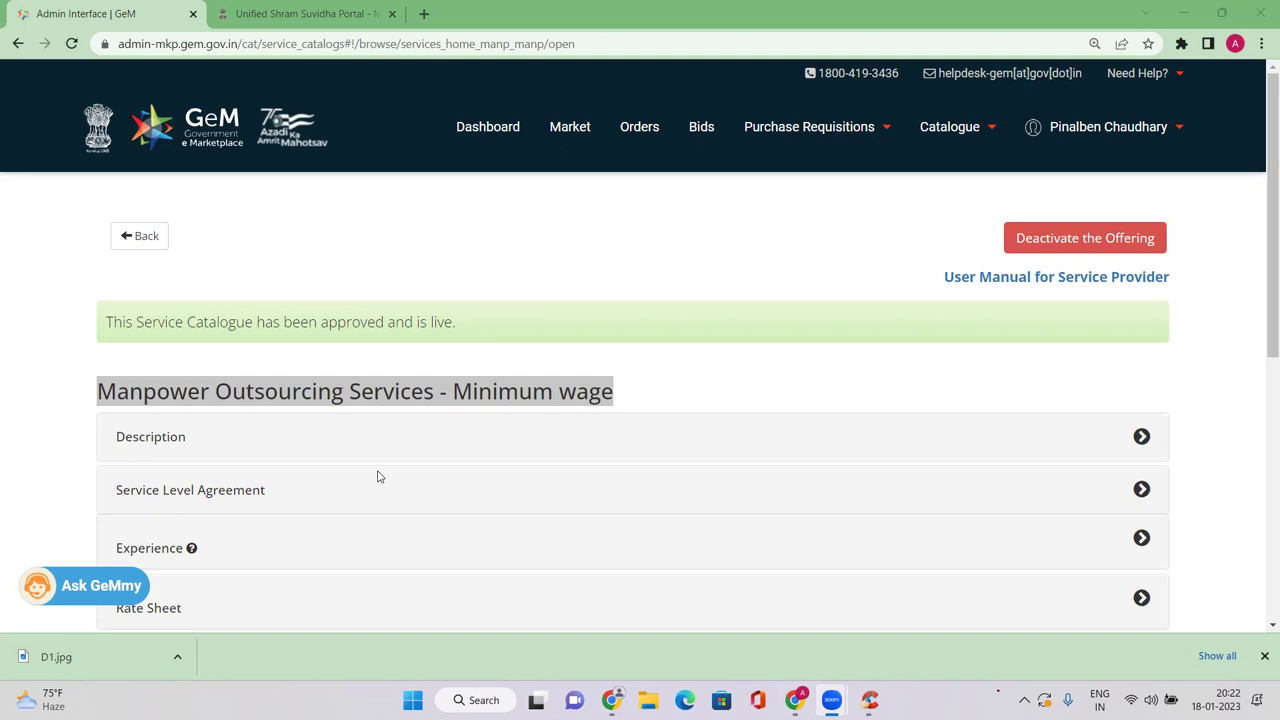
Switch to Excel by launching it with a new blank workbook, and maximize its window.
{"action": "left_click", "coordinate": [475, 700]}
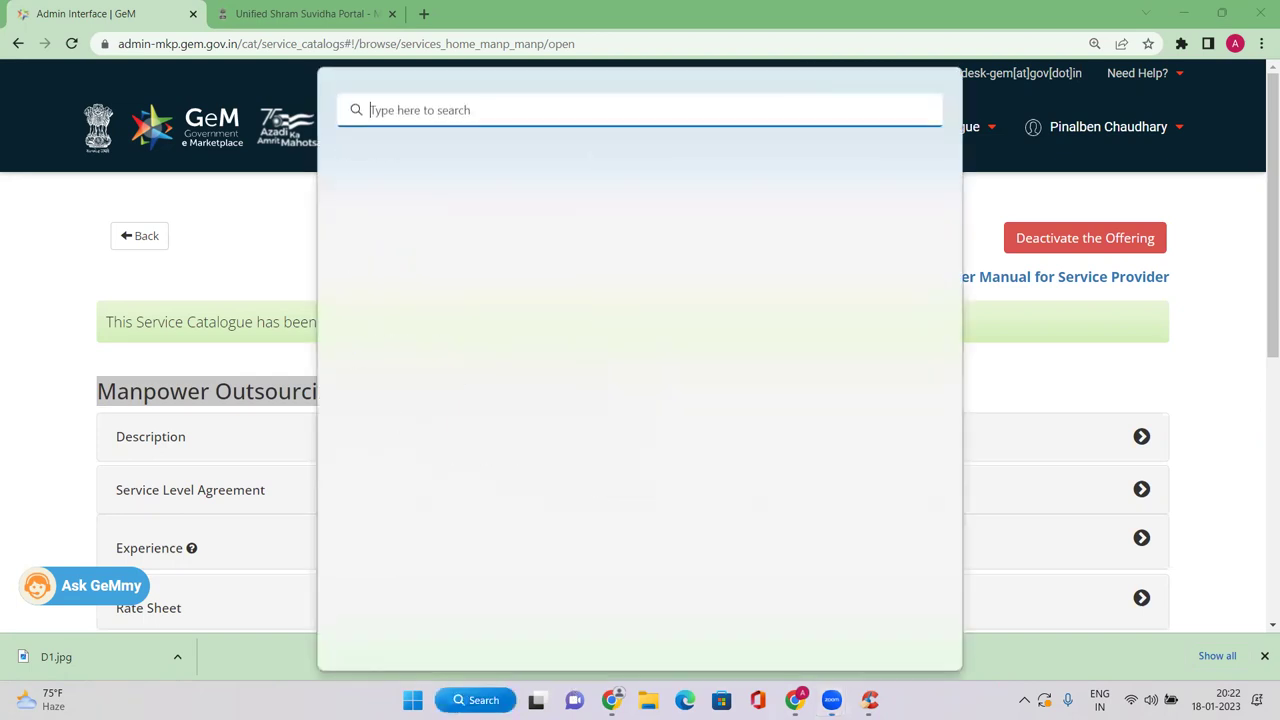
{"action": "type", "text": "EXCEL"}
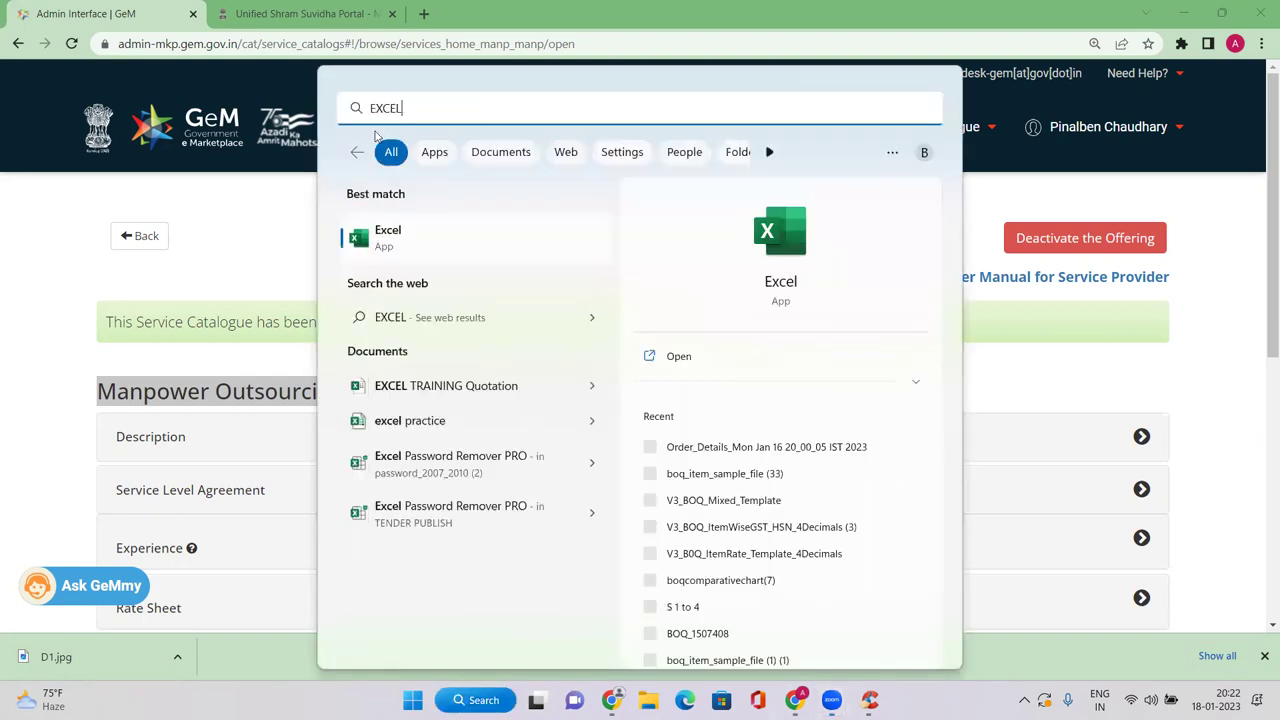
{"action": "left_click", "coordinate": [412, 252]}
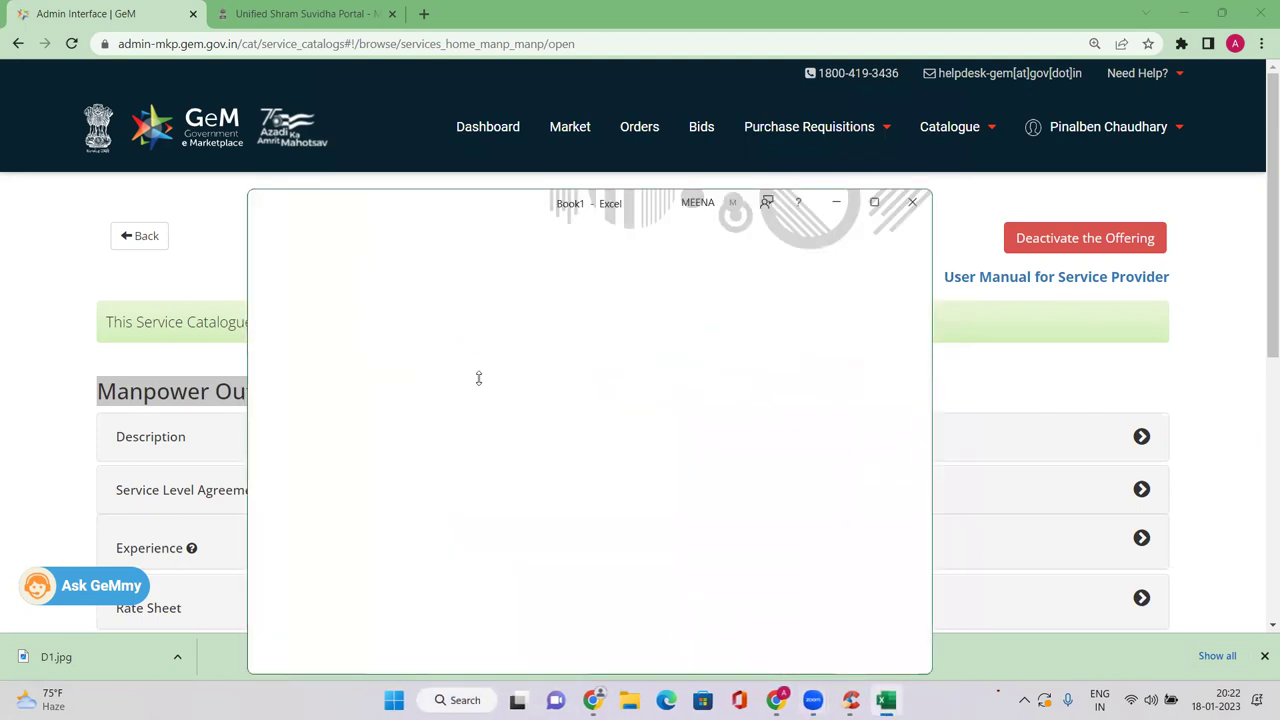
{"action": "left_click", "coordinate": [880, 205]}
Enter Zone1 in cell F4 and fill the series down through F9.
{"action": "left_click", "coordinate": [317, 276]}
{"action": "left_click", "coordinate": [320, 265]}
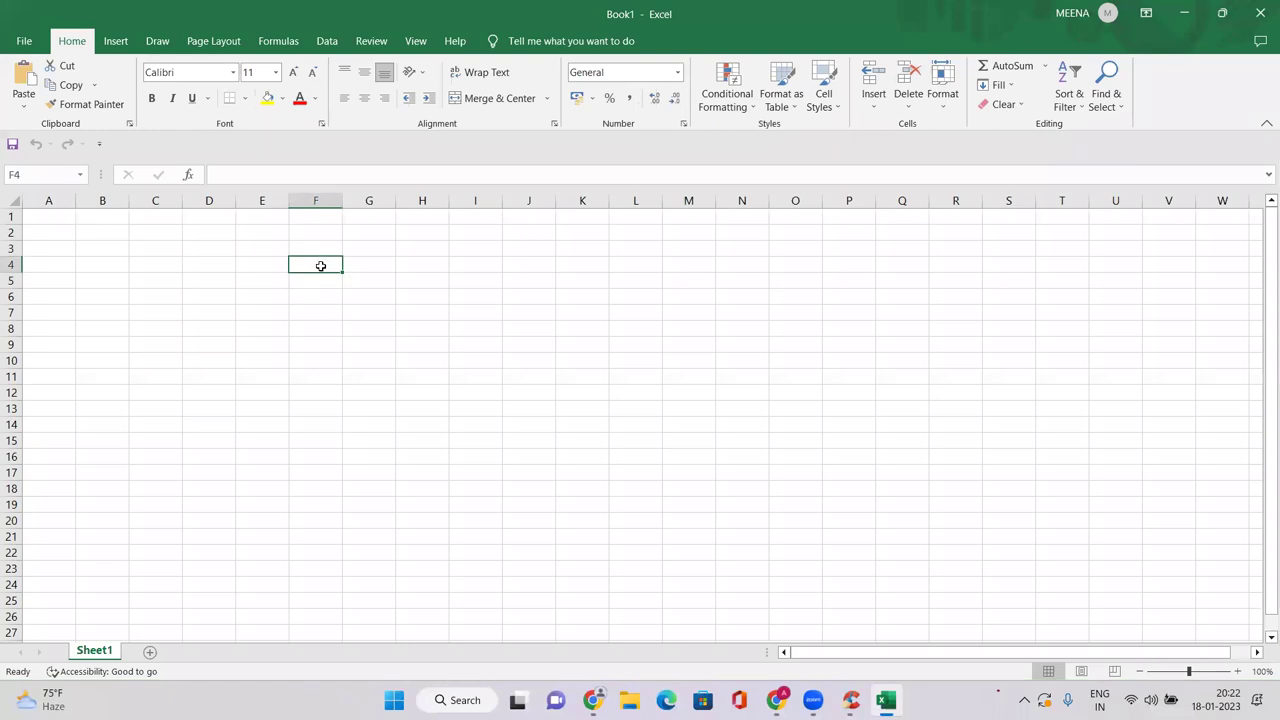
{"action": "type", "text": "zONE1"}
{"action": "key", "text": "Return"}
{"action": "left_click", "coordinate": [323, 265]}
{"action": "left_click_drag", "start_coordinate": [342, 272], "coordinate": [341, 347]}
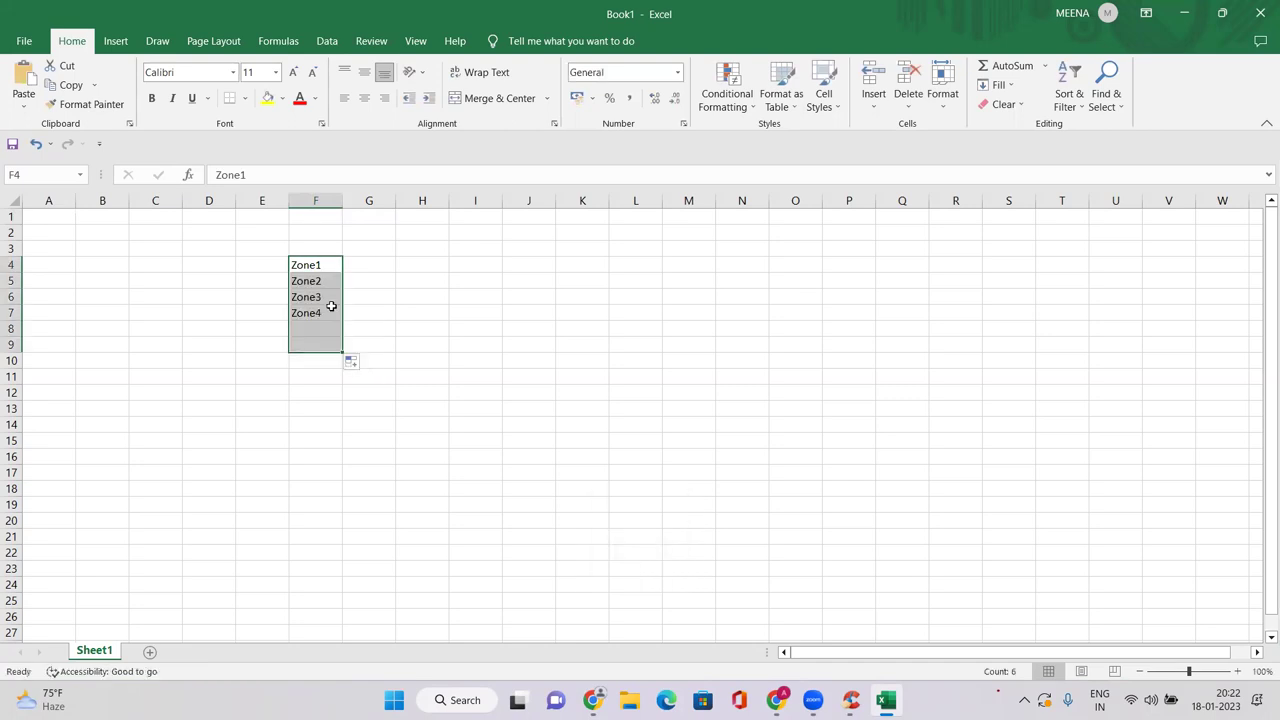
Clear the contents of row 9 to remove the extra Zone6 entry.
{"action": "left_click", "coordinate": [14, 360]}
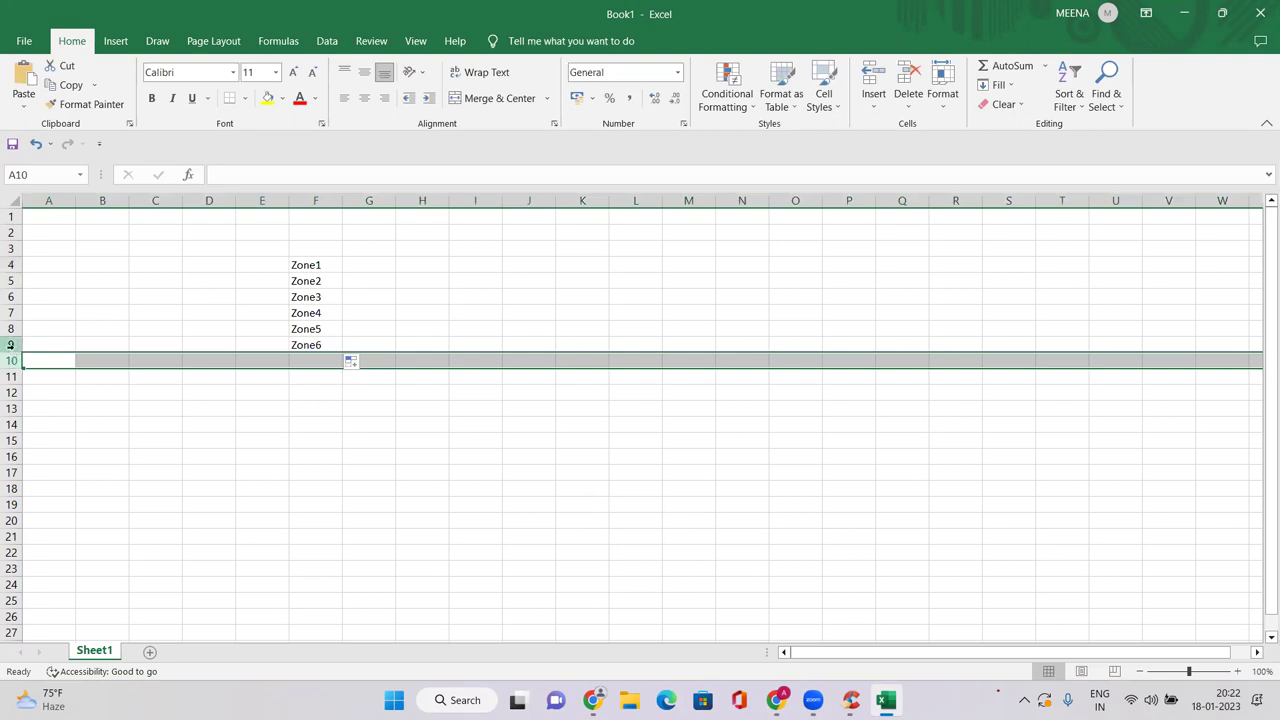
{"action": "left_click", "coordinate": [11, 344]}
{"action": "right_click", "coordinate": [11, 344]}
{"action": "key", "text": "Escape"}
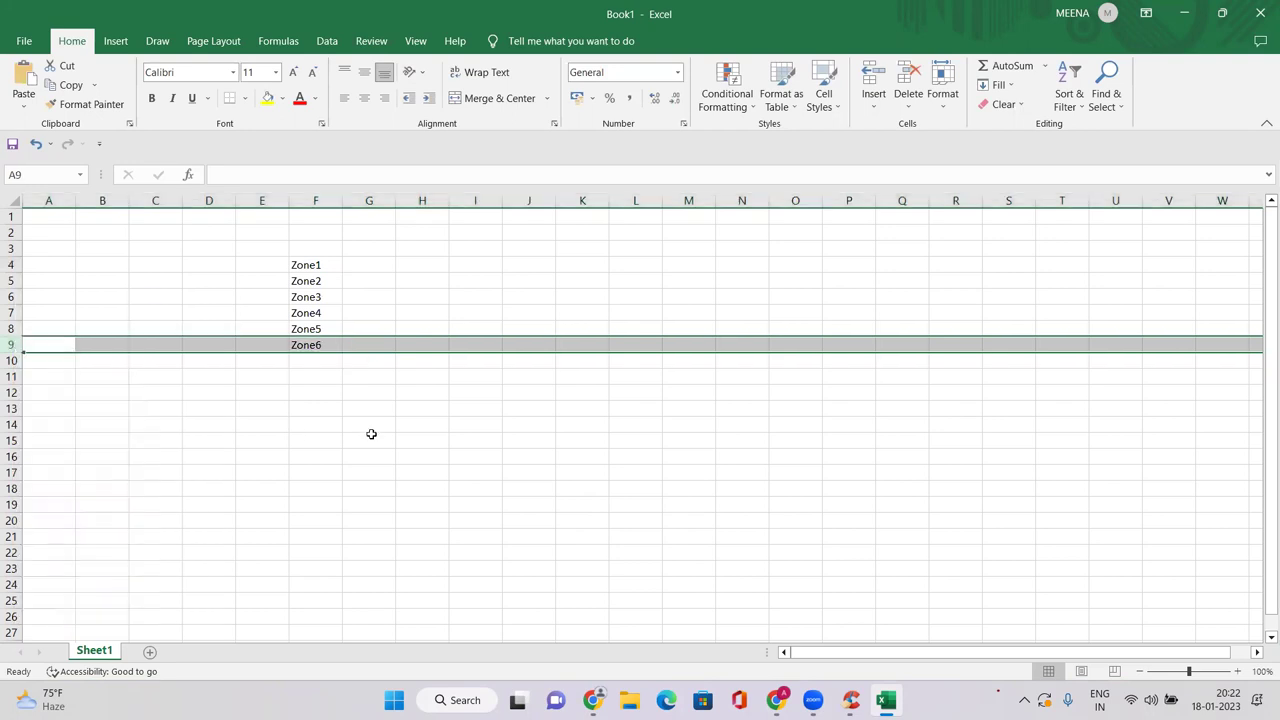
{"action": "key", "text": "Delete"}
{"action": "left_click", "coordinate": [371, 434]}
Enter the column header "unskilled" in G3 and widen column G slightly.
{"action": "left_click", "coordinate": [346, 264]}
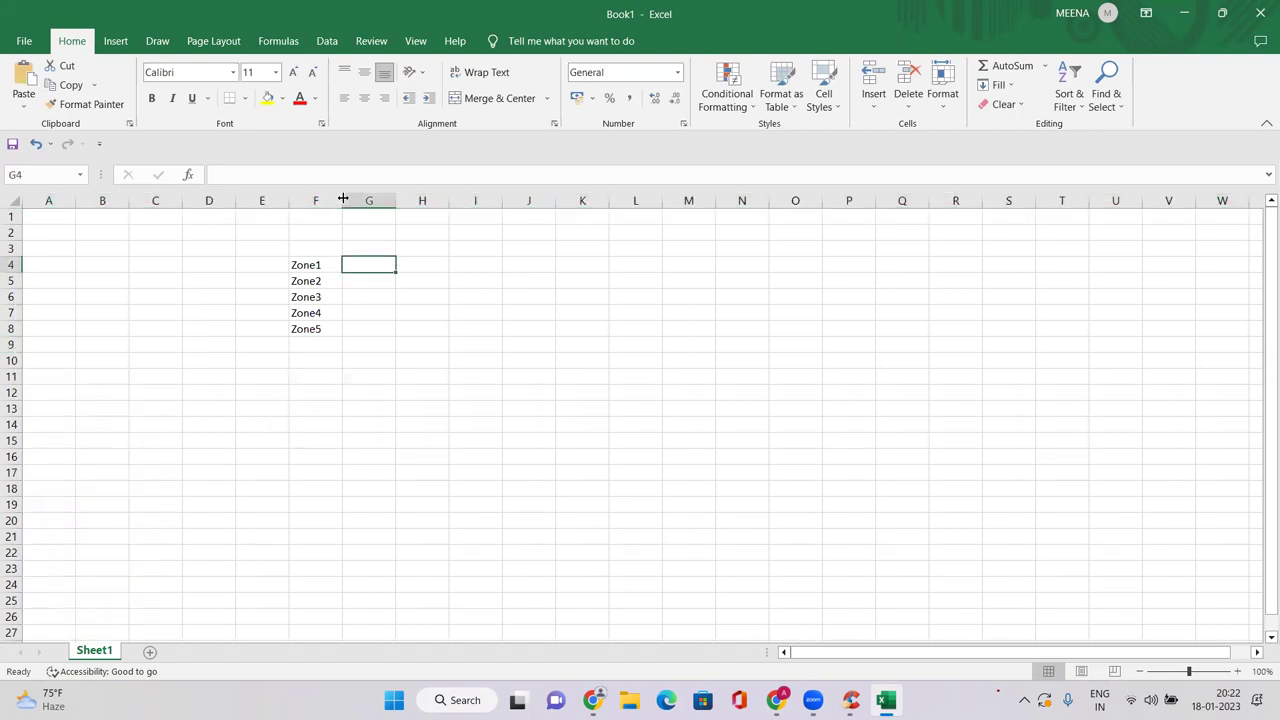
{"action": "left_click", "coordinate": [404, 360]}
{"action": "left_click", "coordinate": [383, 262]}
{"action": "left_click", "coordinate": [363, 248]}
{"action": "type", "text": "unskille"}
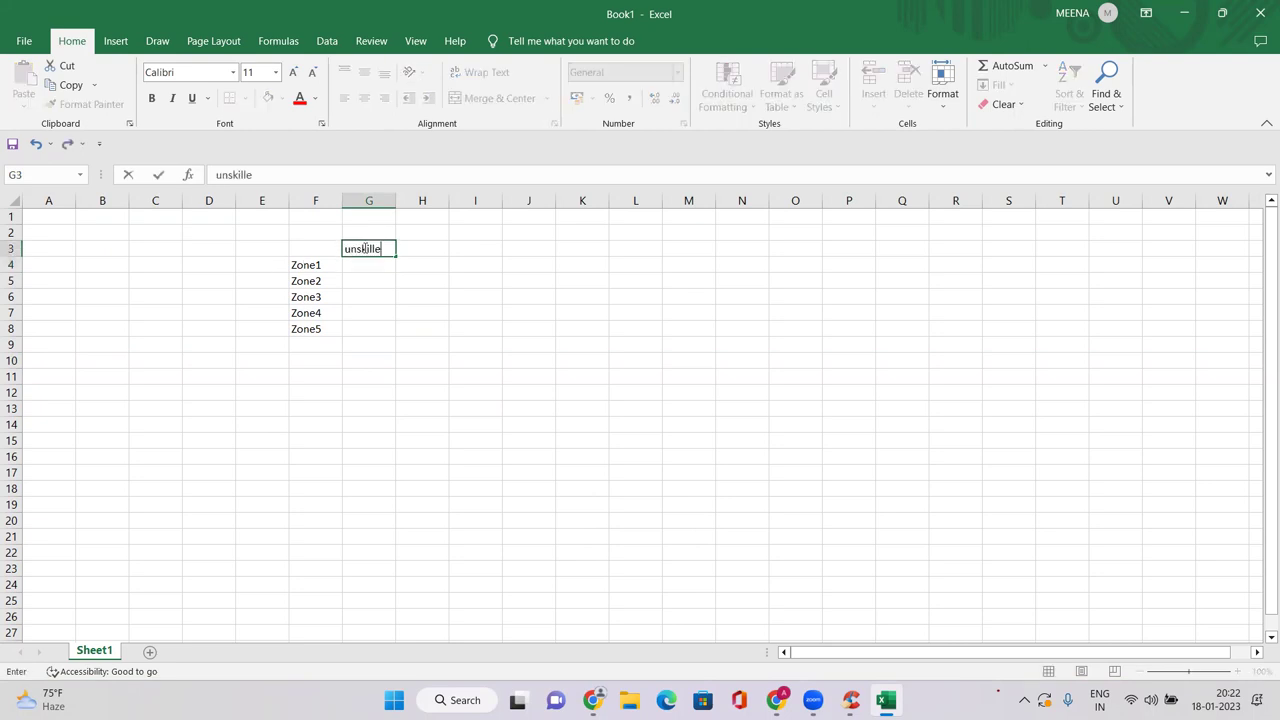
{"action": "type", "text": "d"}
{"action": "key", "text": "Return"}
{"action": "left_click_drag", "start_coordinate": [396, 200], "coordinate": [411, 203]}
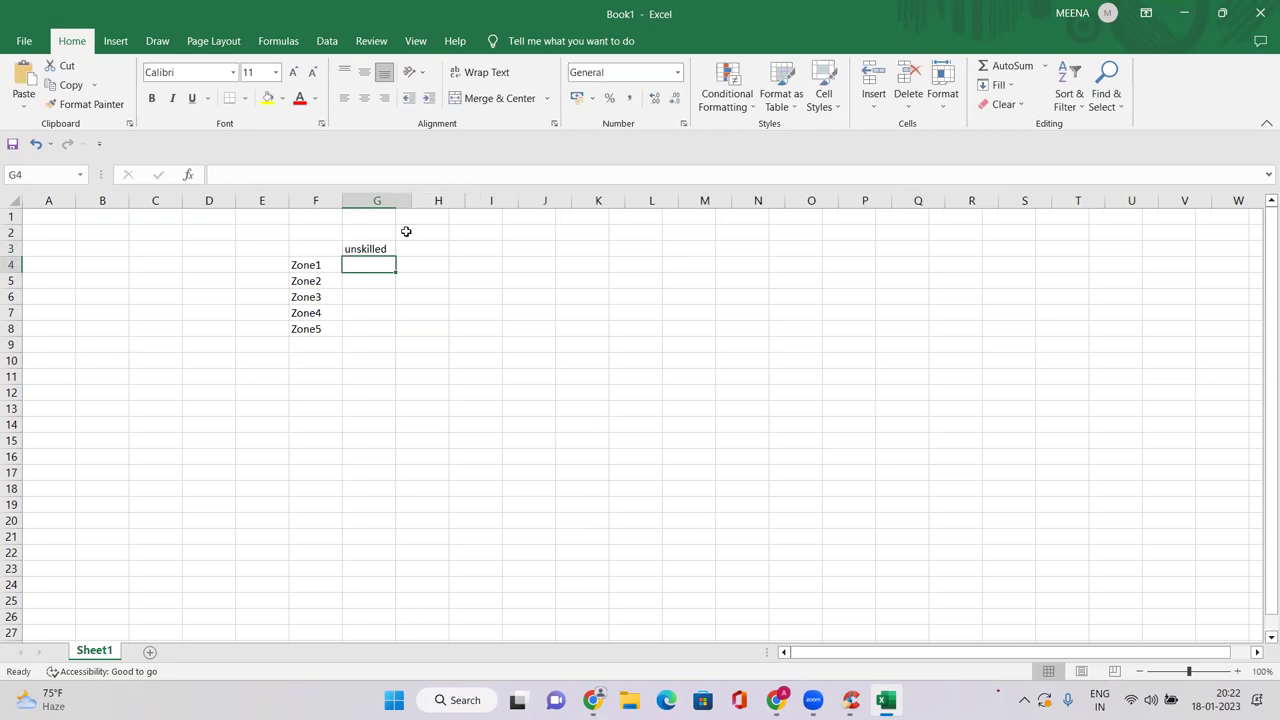
Enter the unskilled rates 450, 455, 425, 460 and 455 for Zone1 to Zone5 in G4:G8.
{"action": "left_click", "coordinate": [316, 265]}
{"action": "left_click", "coordinate": [380, 265]}
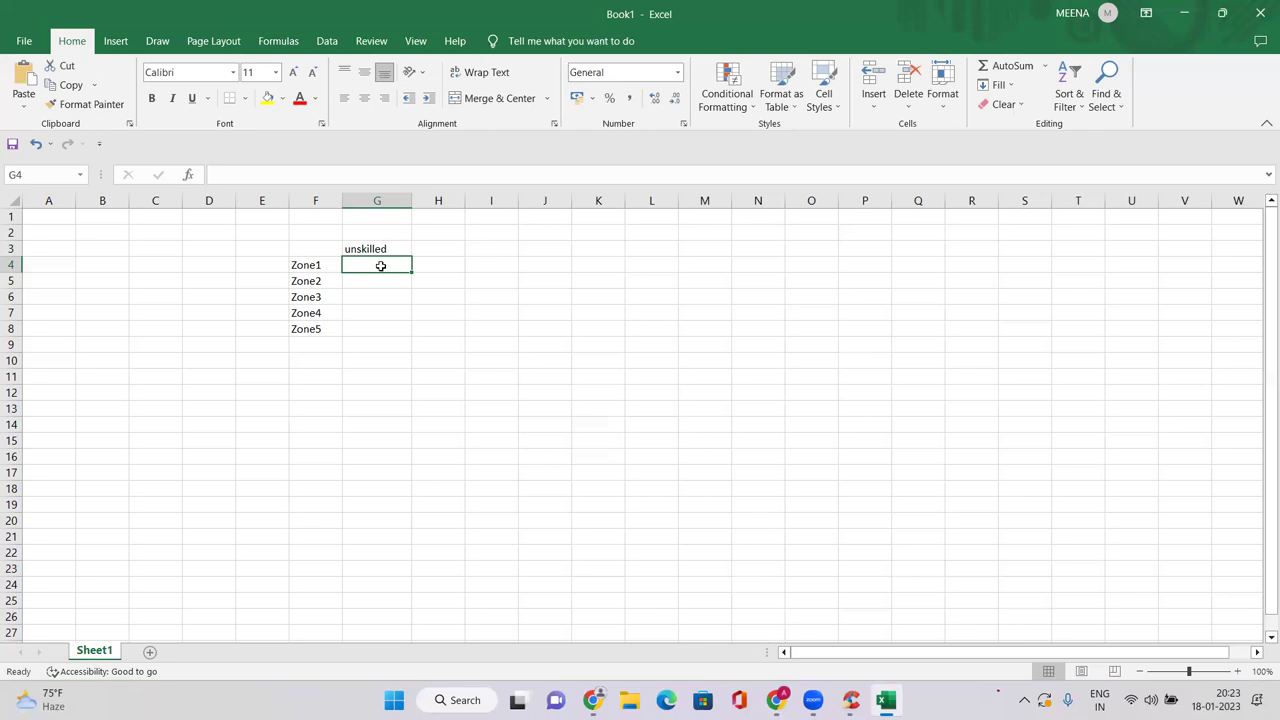
{"action": "type", "text": "450"}
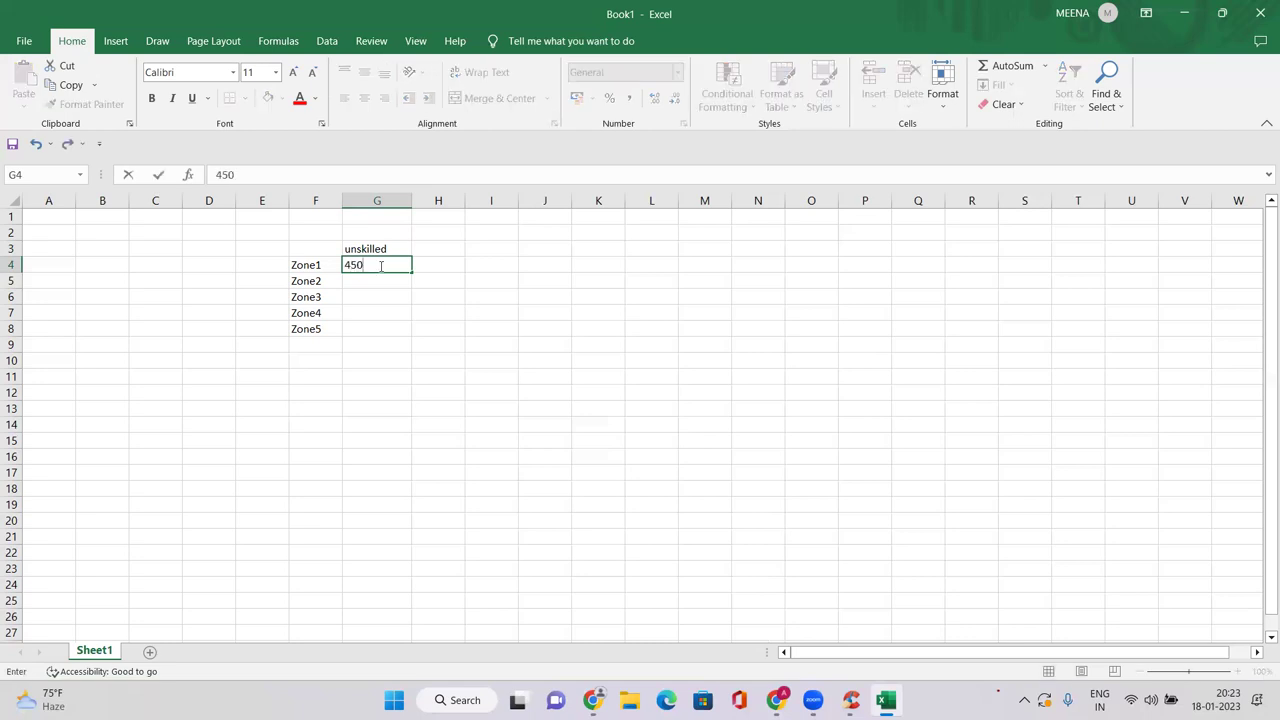
{"action": "key", "text": "Return"}
{"action": "type", "text": "4"}
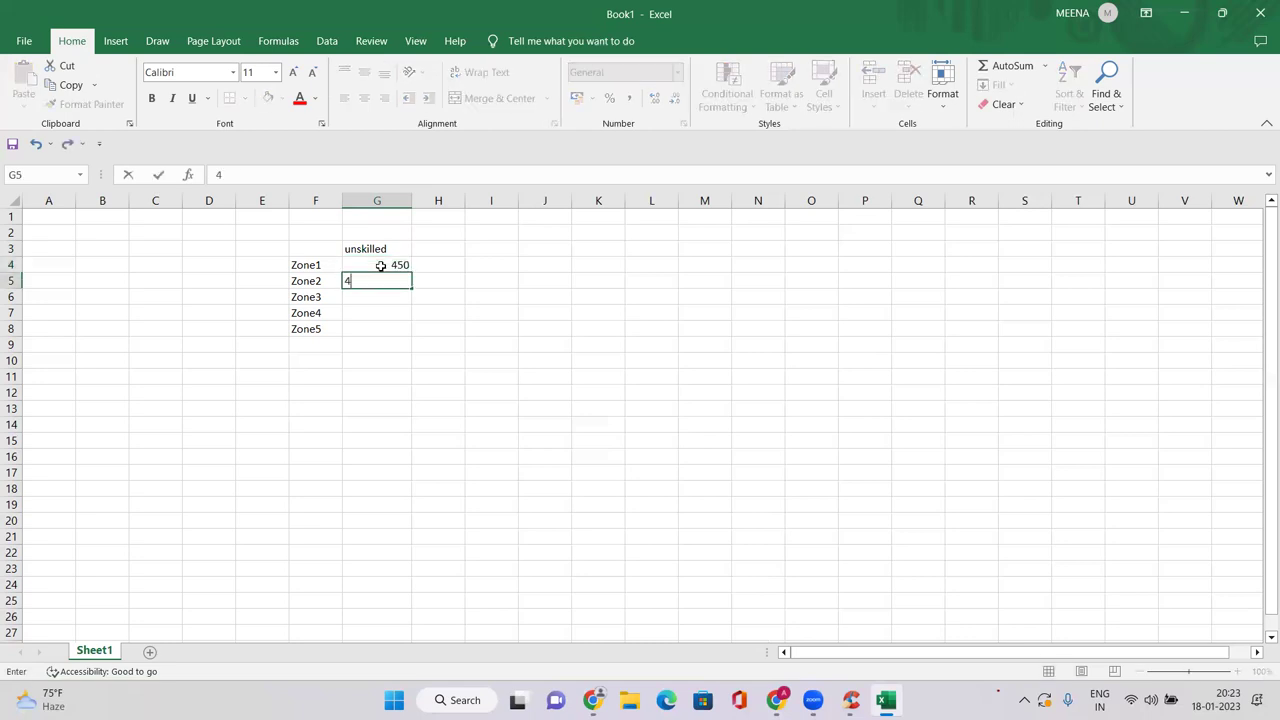
{"action": "type", "text": "55"}
{"action": "key", "text": "Return"}
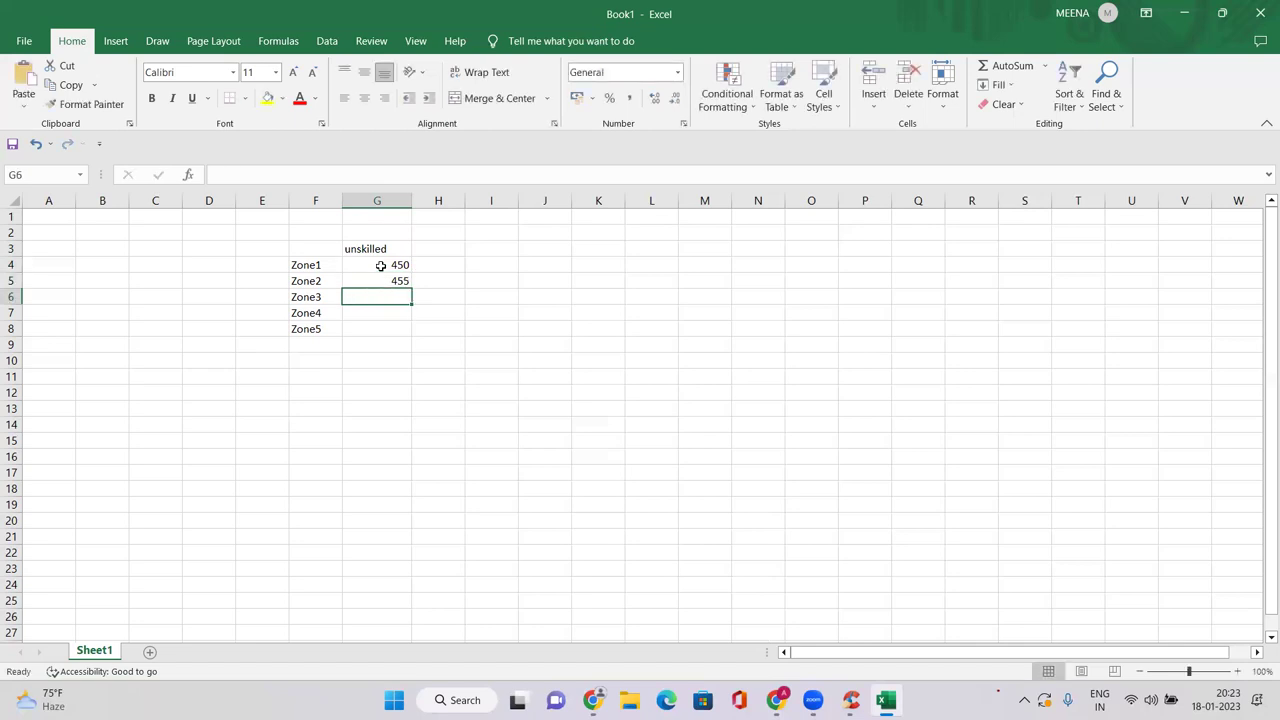
{"action": "type", "text": "425"}
{"action": "key", "text": "Return"}
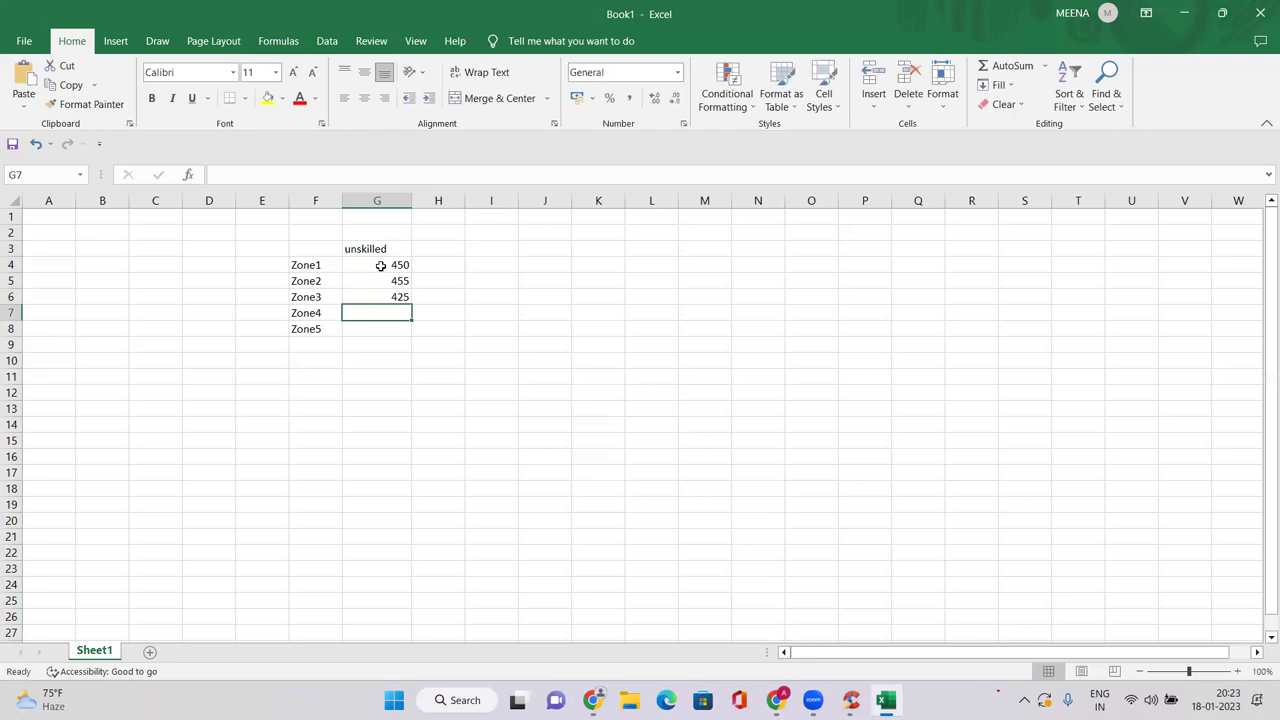
{"action": "type", "text": "460"}
{"action": "key", "text": "Return"}
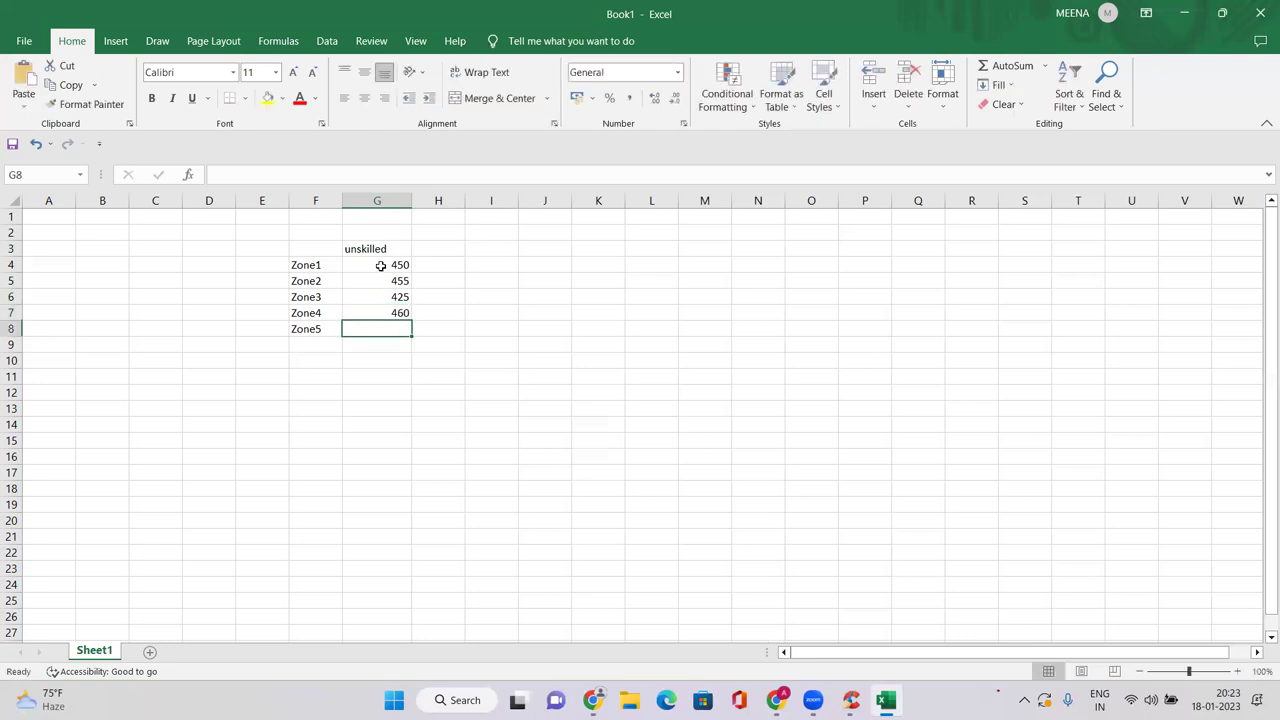
{"action": "type", "text": "455"}
{"action": "key", "text": "Return"}
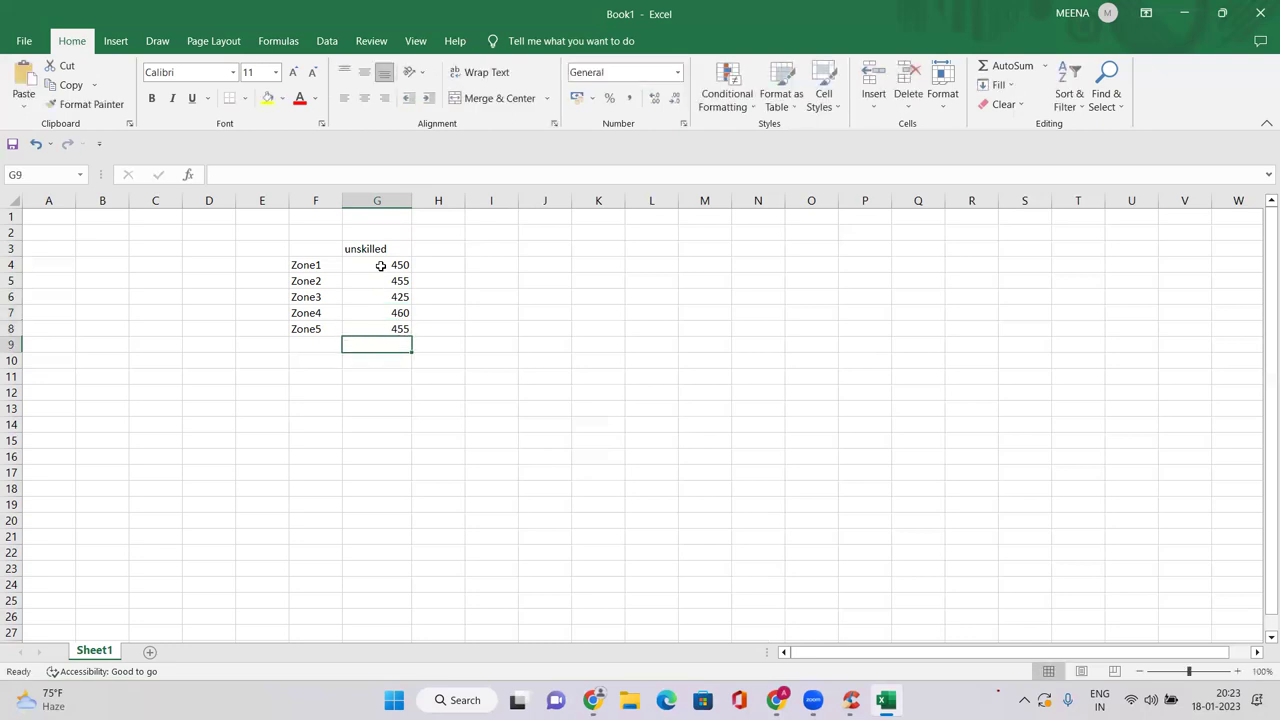
{"action": "left_click_drag", "start_coordinate": [380, 265], "coordinate": [389, 326]}
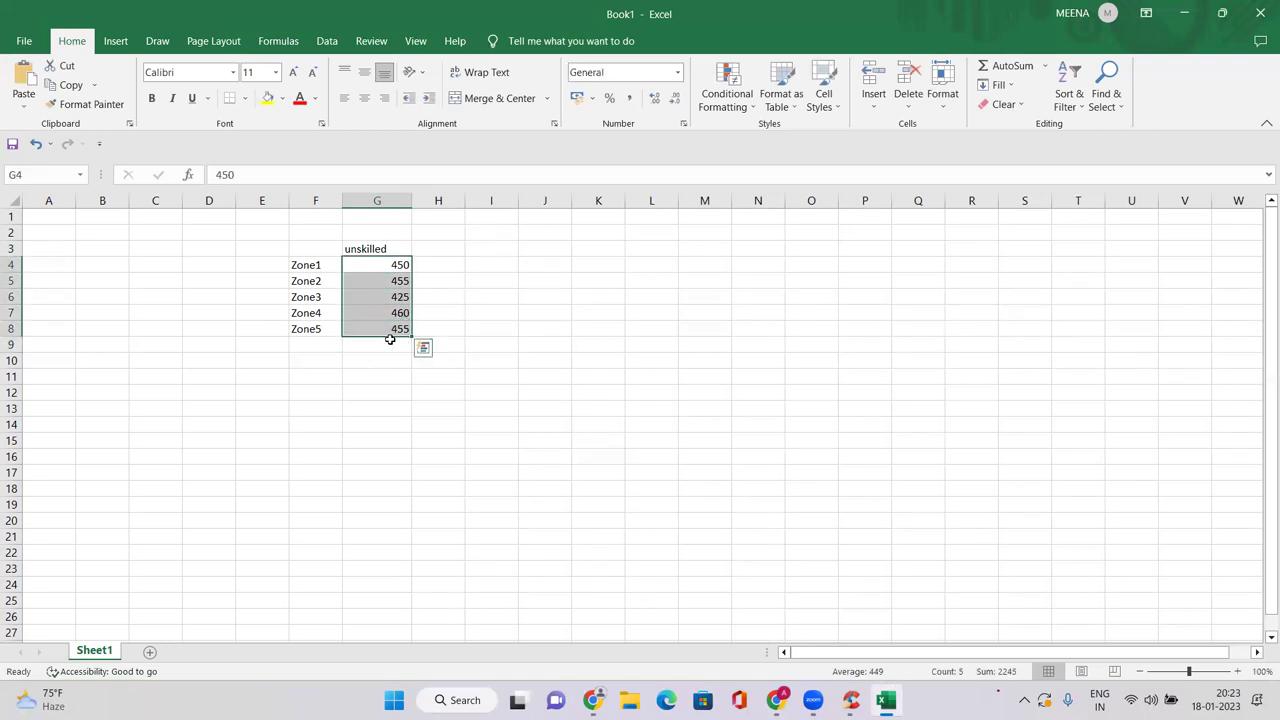
{"action": "left_click", "coordinate": [531, 309]}
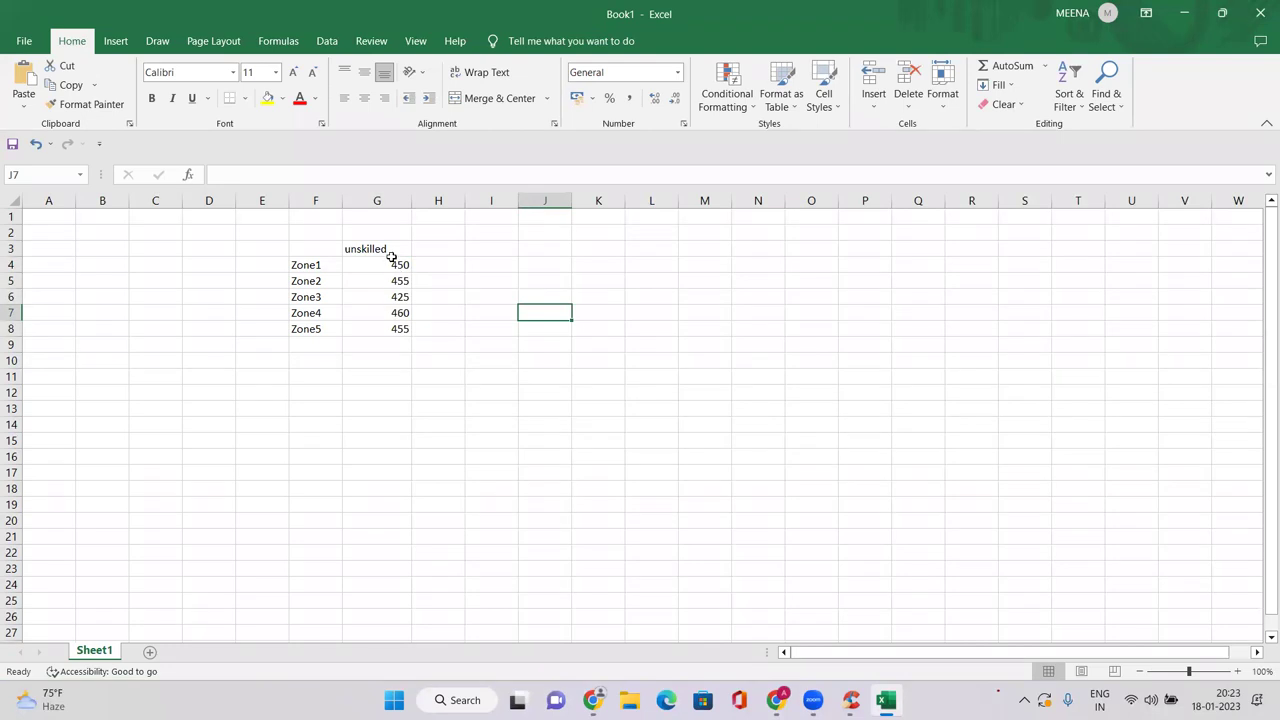
{"action": "left_click", "coordinate": [396, 265]}
{"action": "left_click_drag", "start_coordinate": [396, 265], "coordinate": [403, 329]}
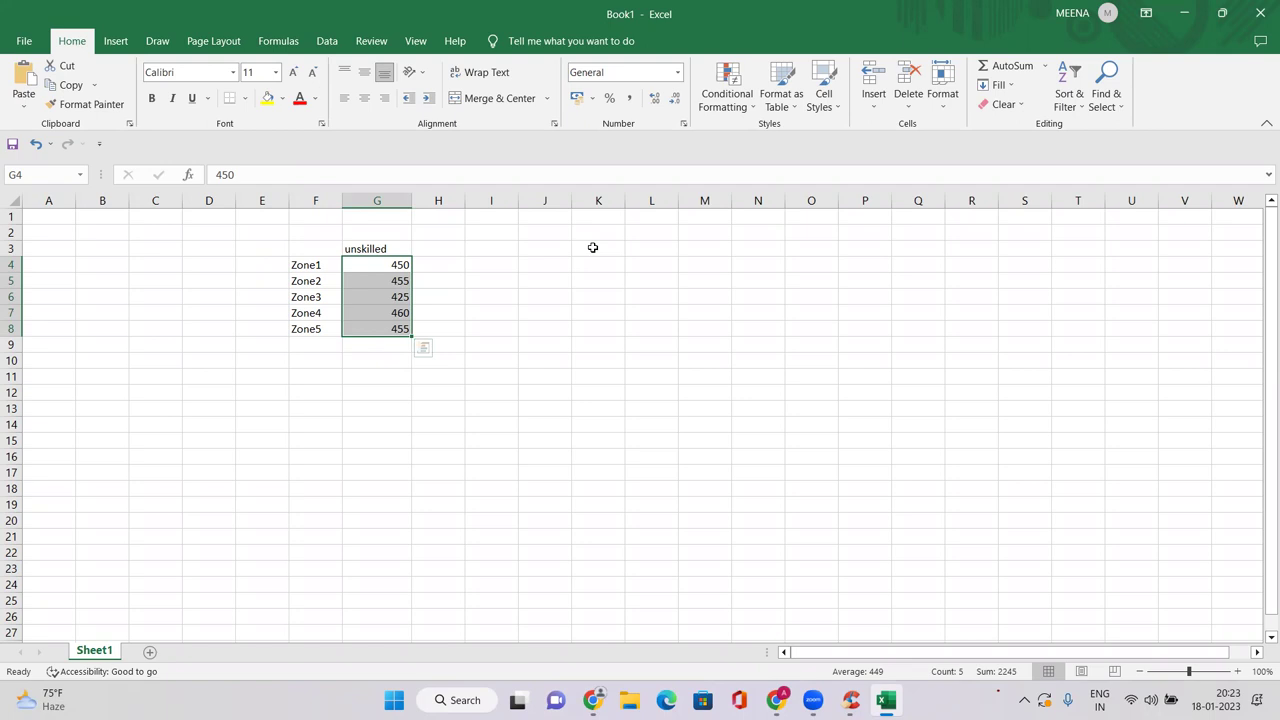
Add the headers "semi skilled" in H3 and "skilled" in I3, and widen column H to fit its header.
{"action": "left_click", "coordinate": [459, 249]}
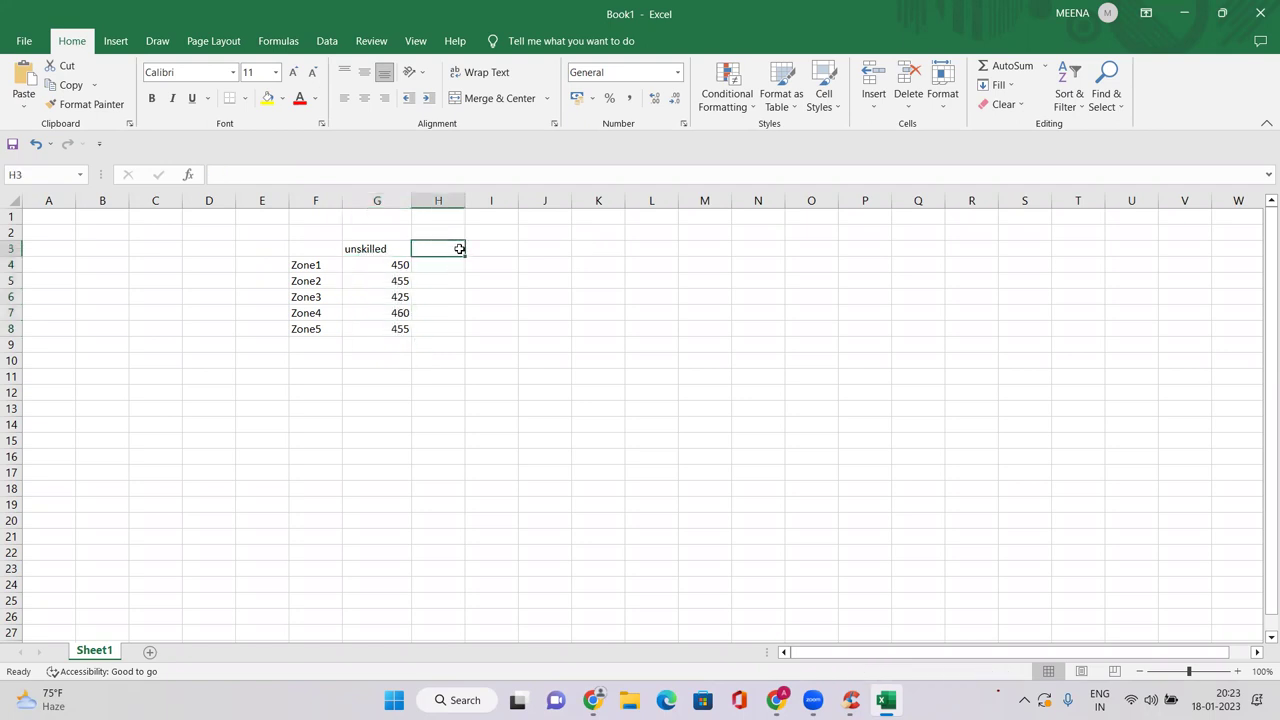
{"action": "type", "text": "semi sk"}
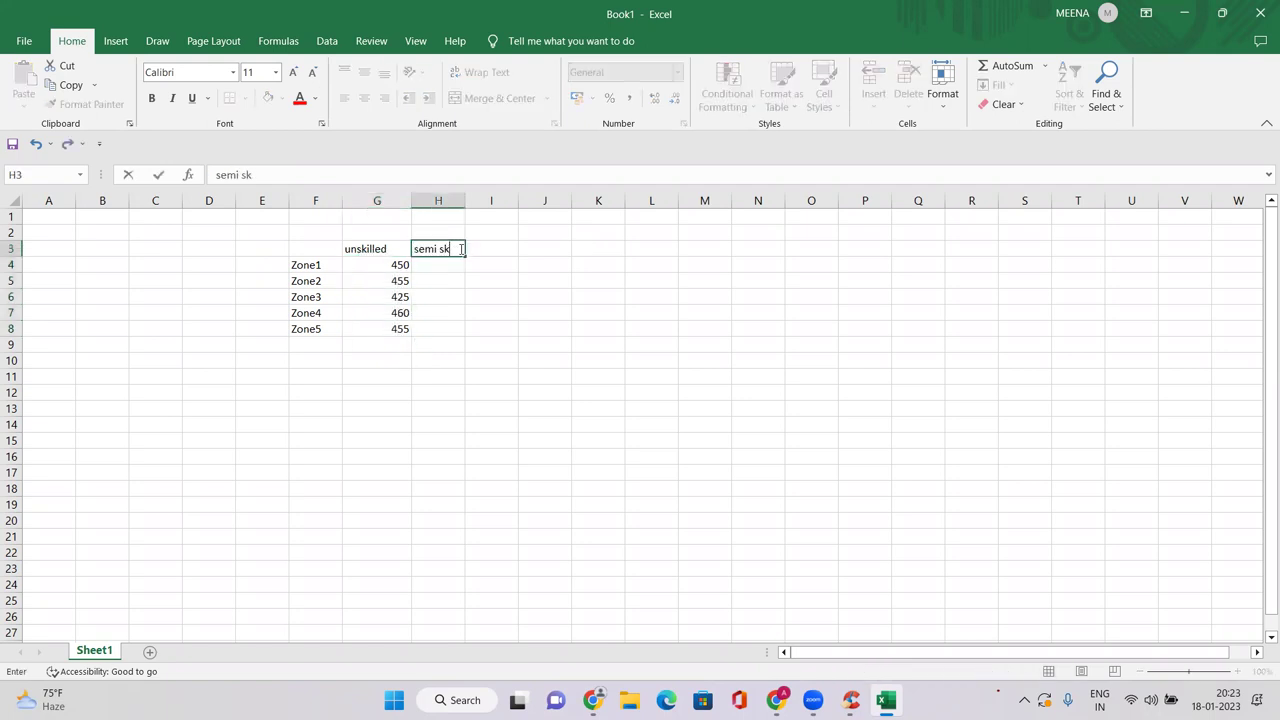
{"action": "type", "text": "illed"}
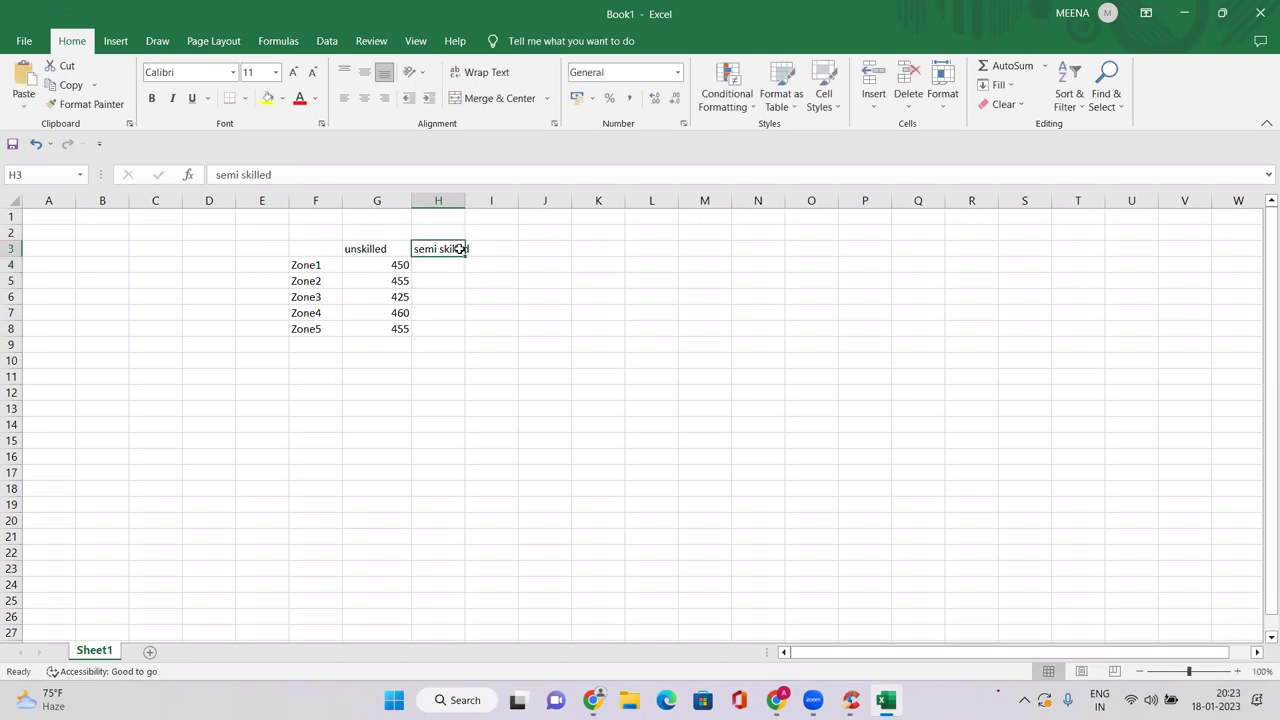
{"action": "key", "text": "Tab"}
{"action": "type", "text": "skil"}
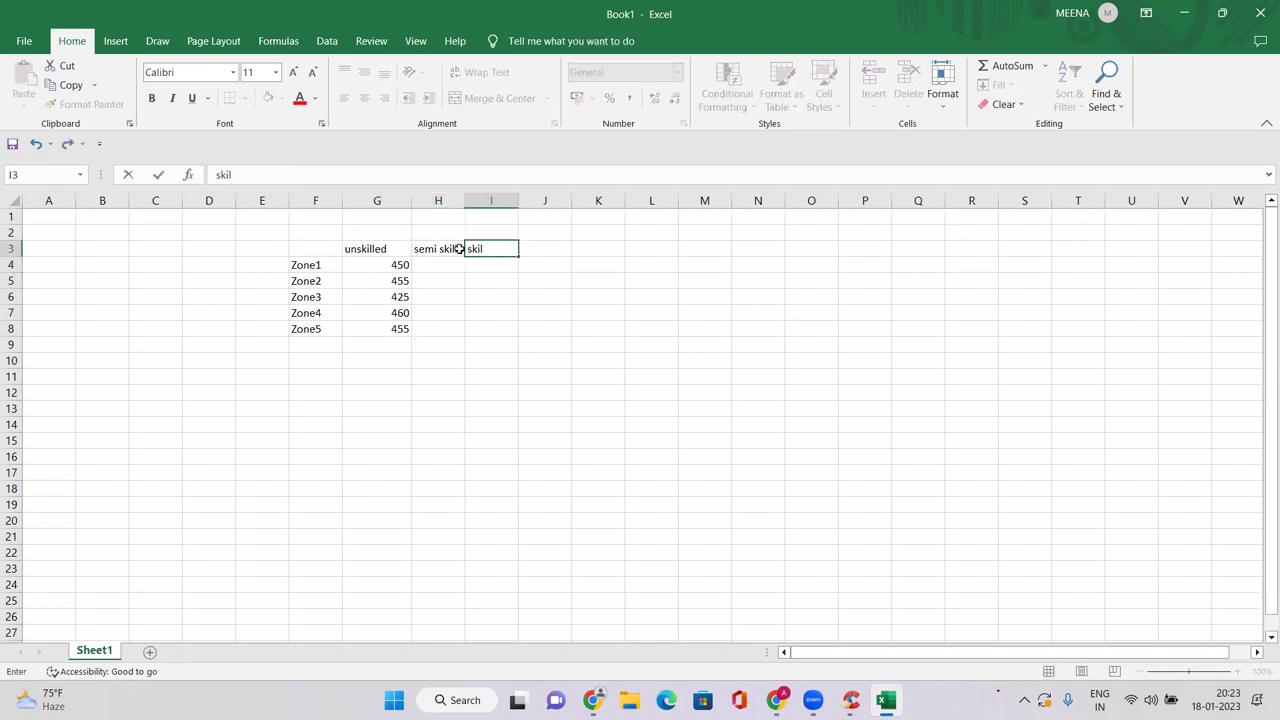
{"action": "type", "text": "led"}
{"action": "key", "text": "Return"}
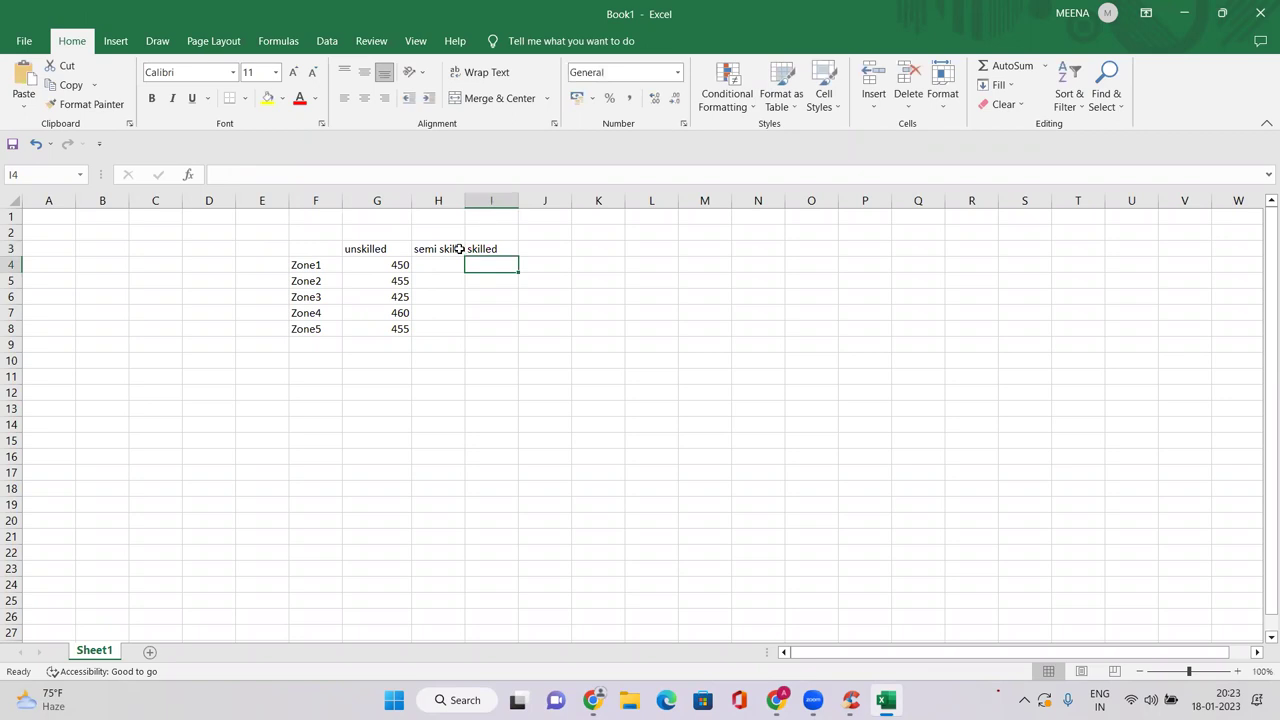
{"action": "left_click_drag", "start_coordinate": [465, 199], "coordinate": [473, 199]}
{"action": "left_click", "coordinate": [521, 360]}
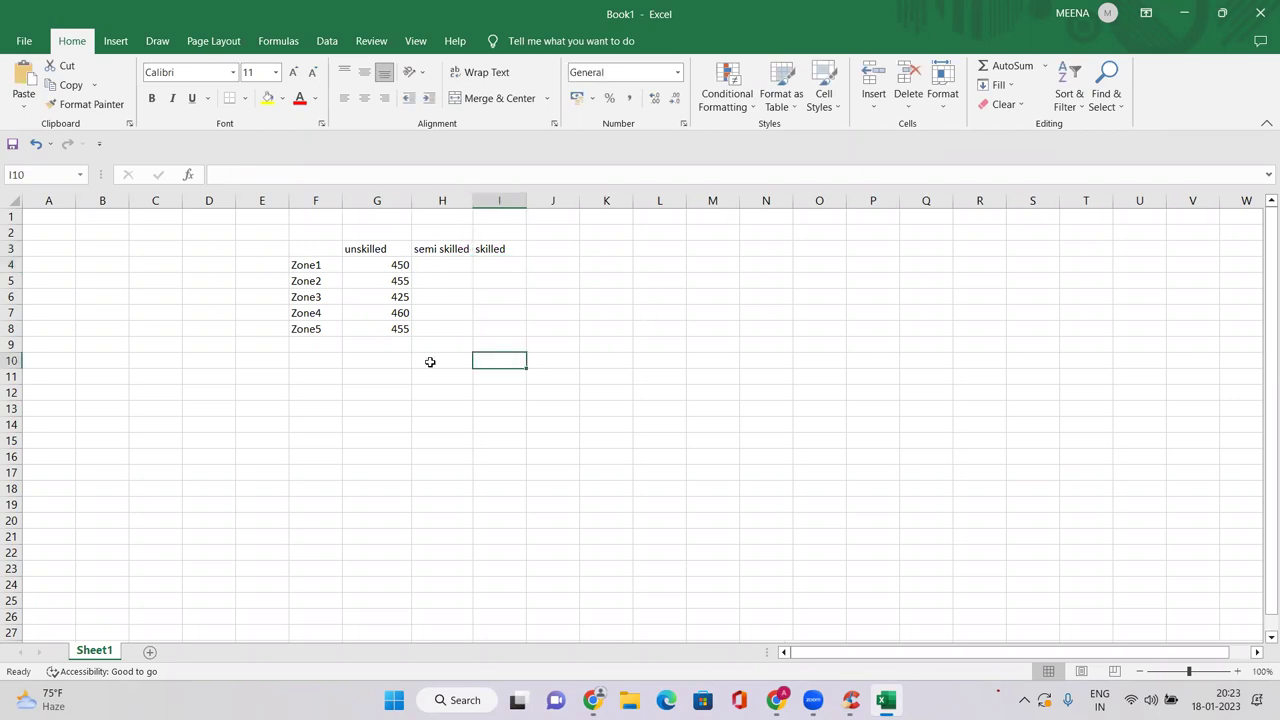
{"action": "left_click", "coordinate": [394, 262]}
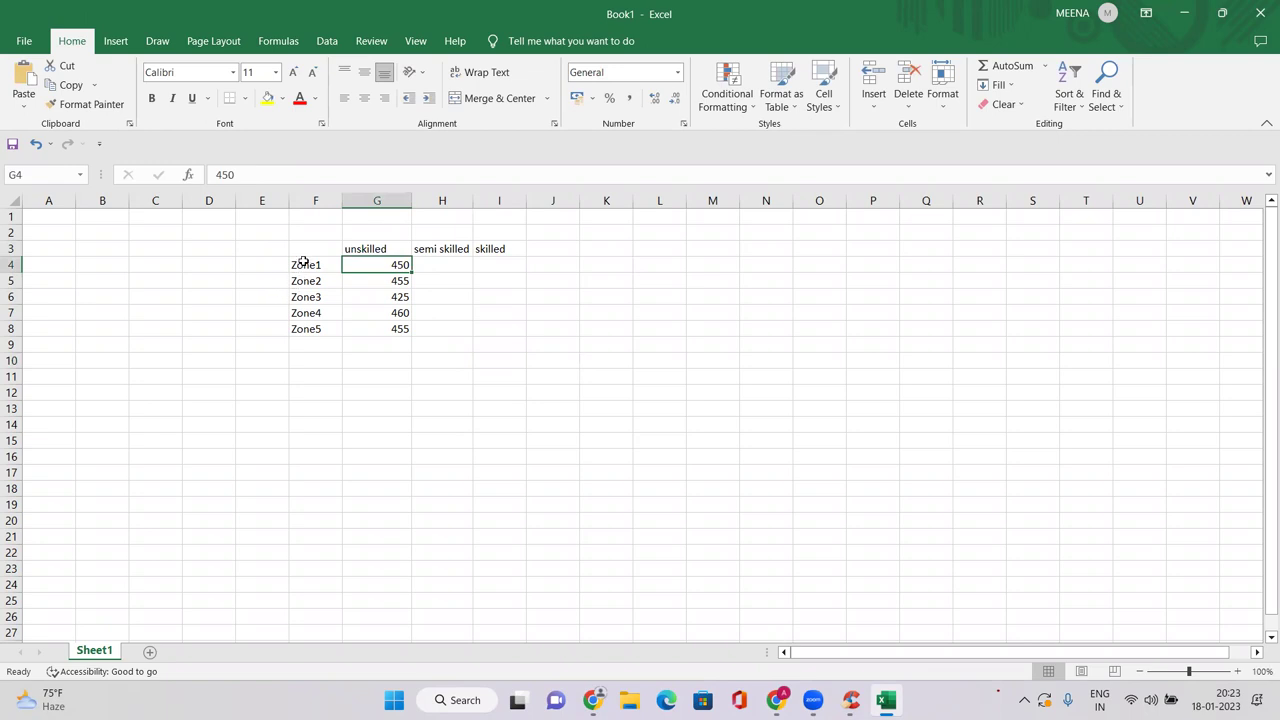
{"action": "left_click", "coordinate": [303, 262]}
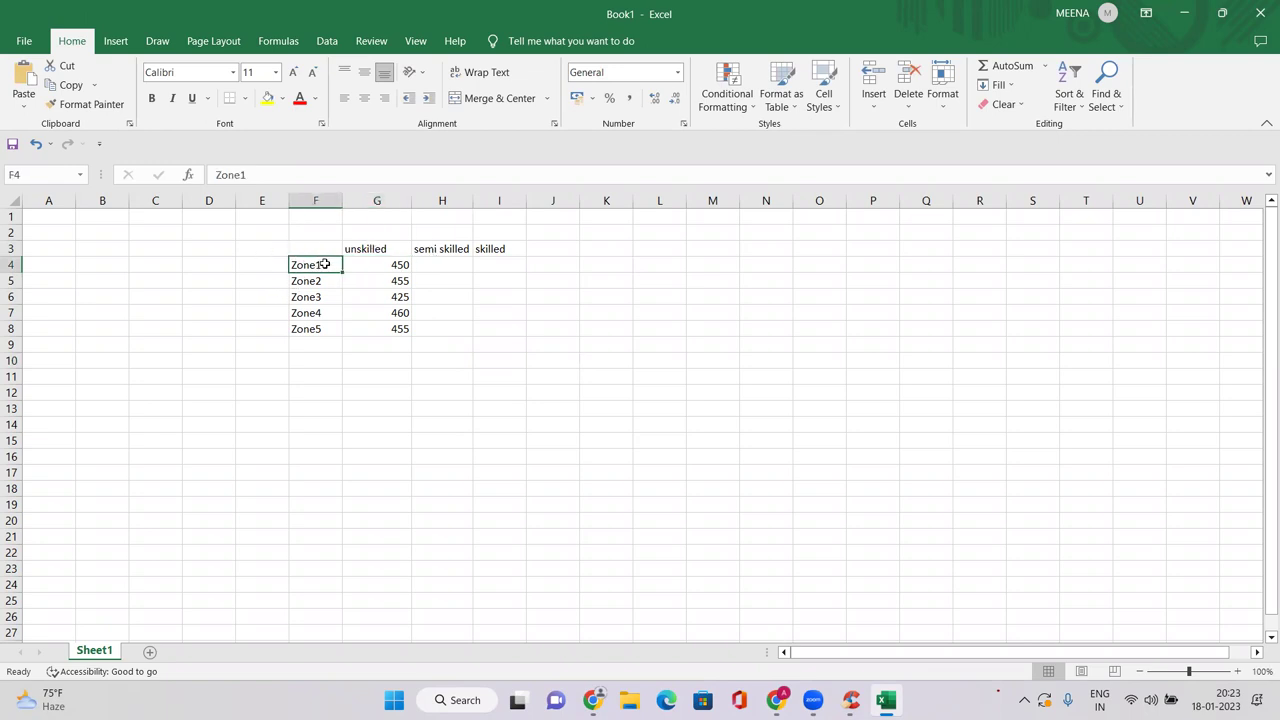
{"action": "left_click", "coordinate": [397, 264]}
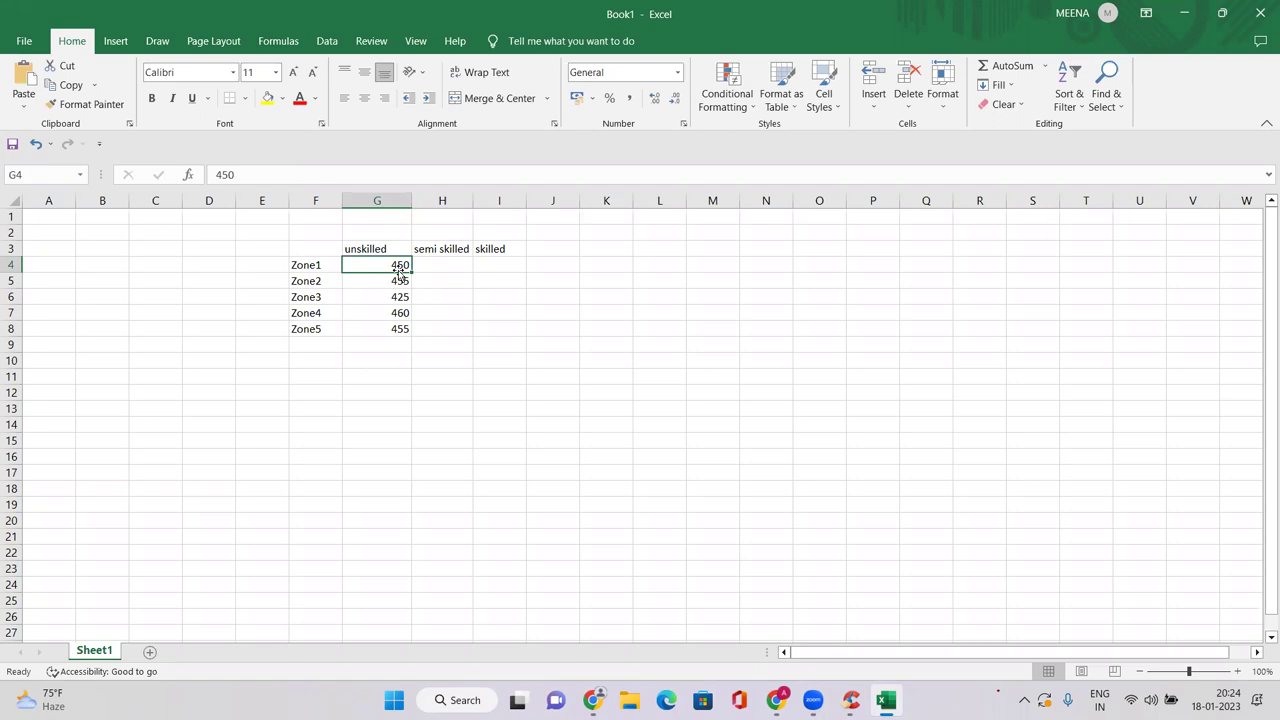
{"action": "left_click", "coordinate": [523, 331]}
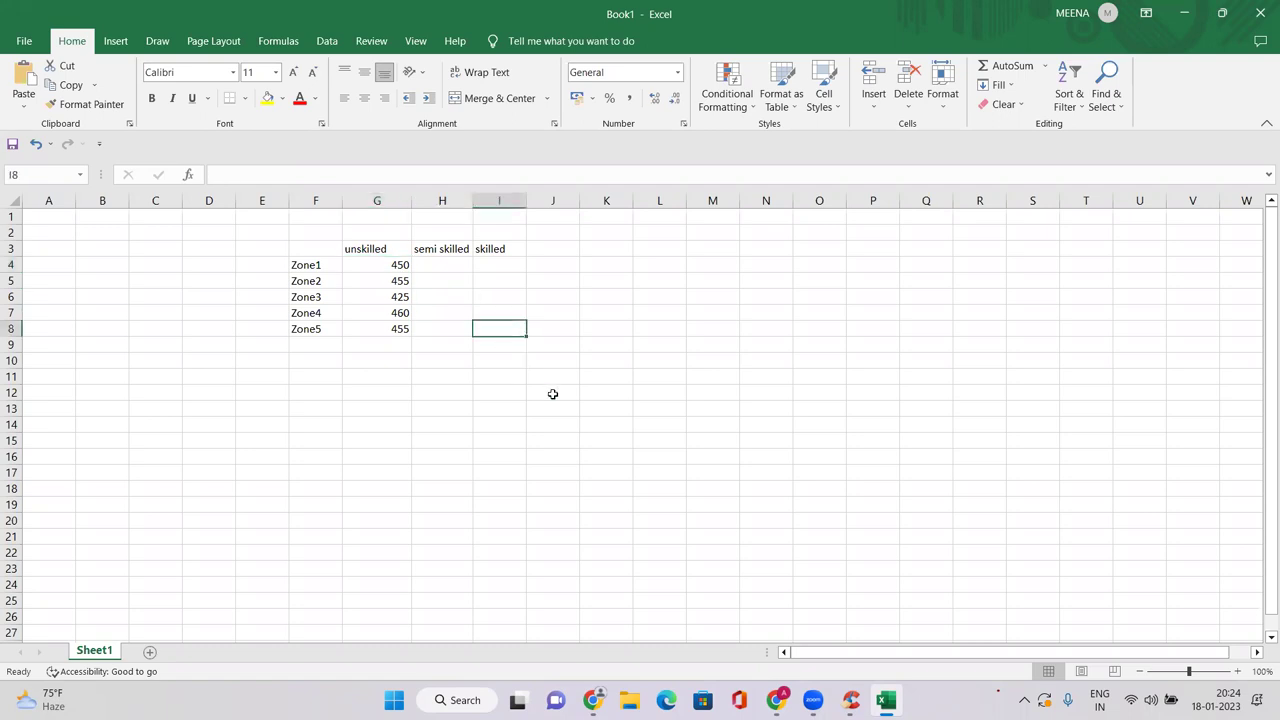
{"action": "left_click", "coordinate": [558, 380]}
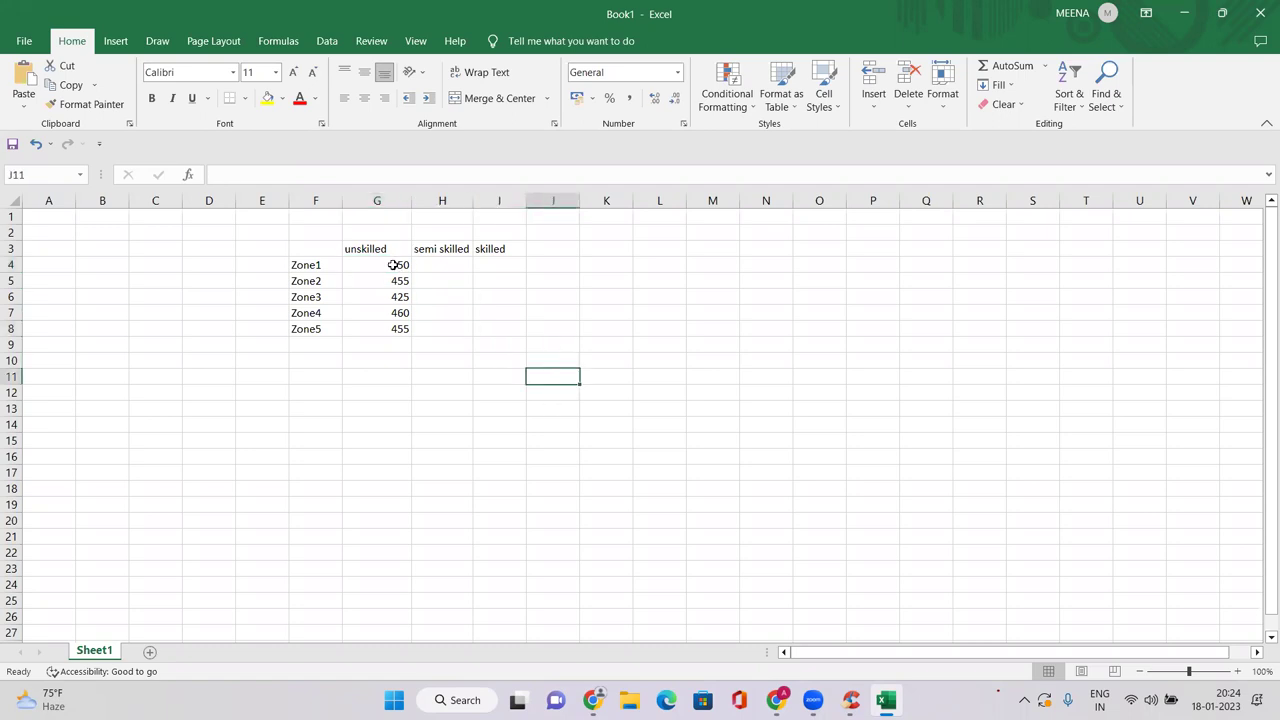
{"action": "left_click", "coordinate": [394, 264]}
{"action": "left_click_drag", "start_coordinate": [305, 262], "coordinate": [393, 264]}
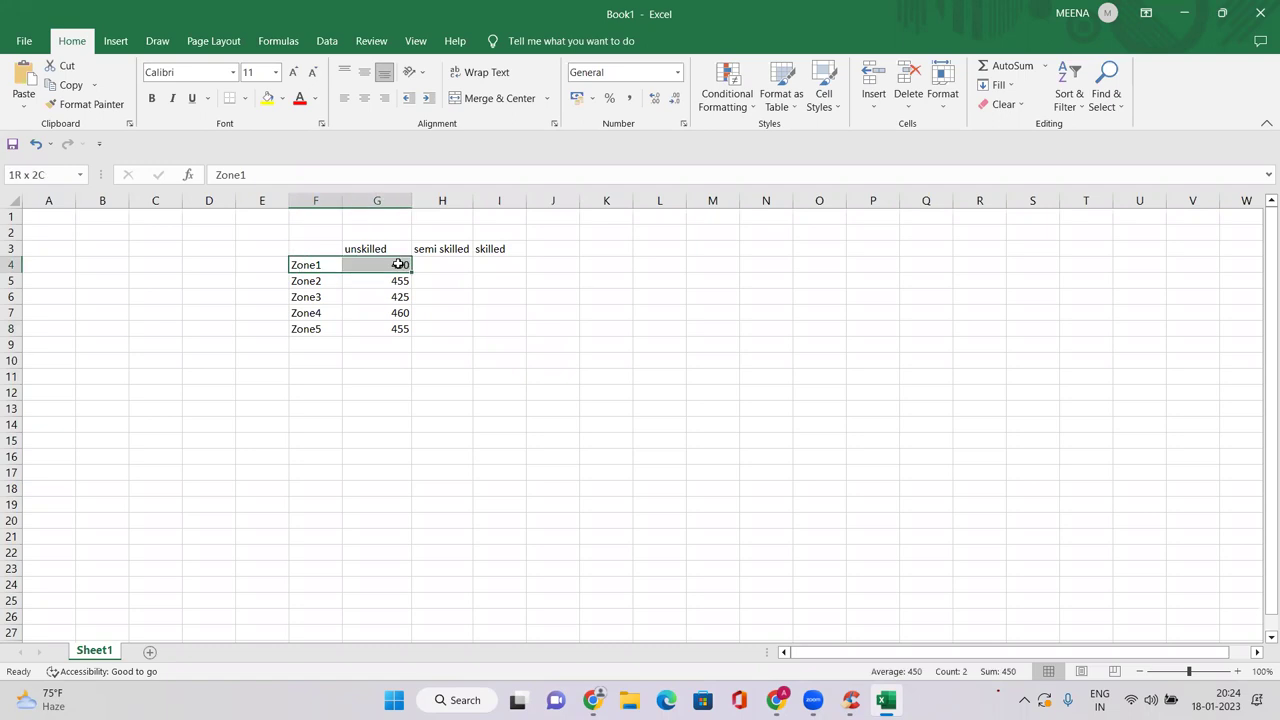
Enter the example wage value 460 in J11 and compare it with the Zone1 unskilled rate in G4.
{"action": "left_click", "coordinate": [539, 373]}
{"action": "type", "text": "460"}
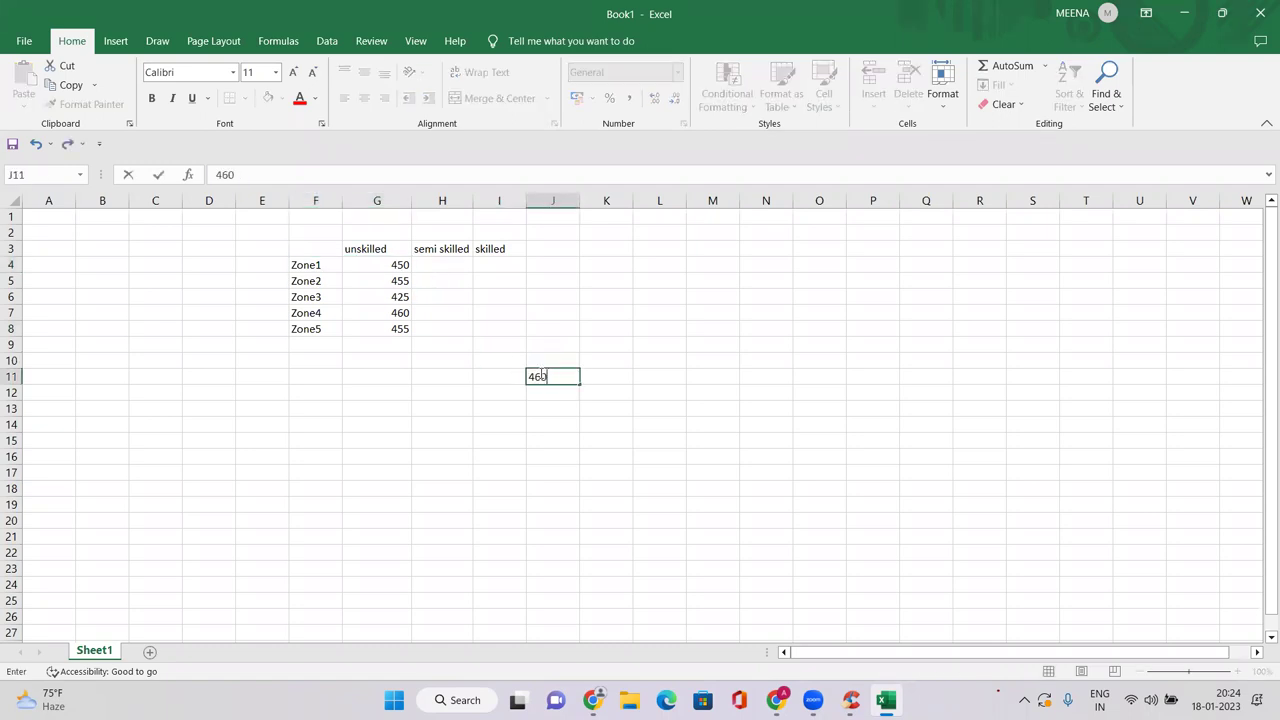
{"action": "left_click", "coordinate": [652, 446]}
{"action": "left_click", "coordinate": [395, 266]}
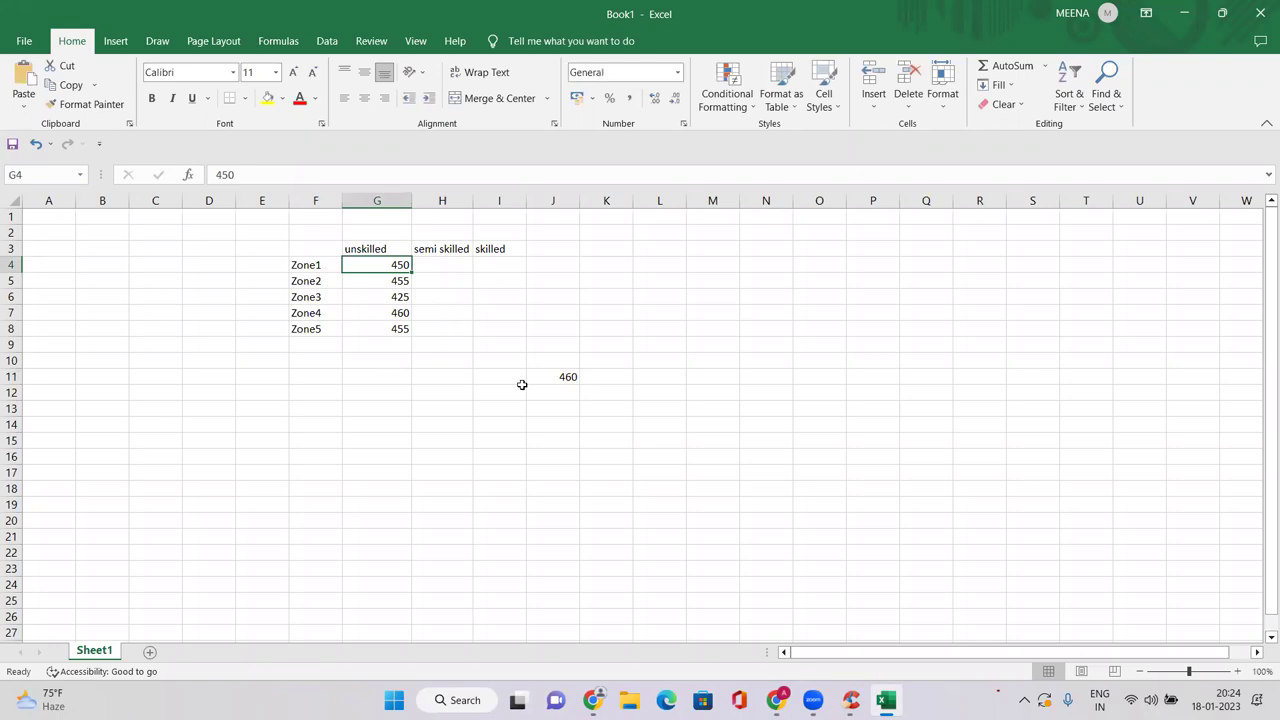
{"action": "left_click", "coordinate": [569, 377]}
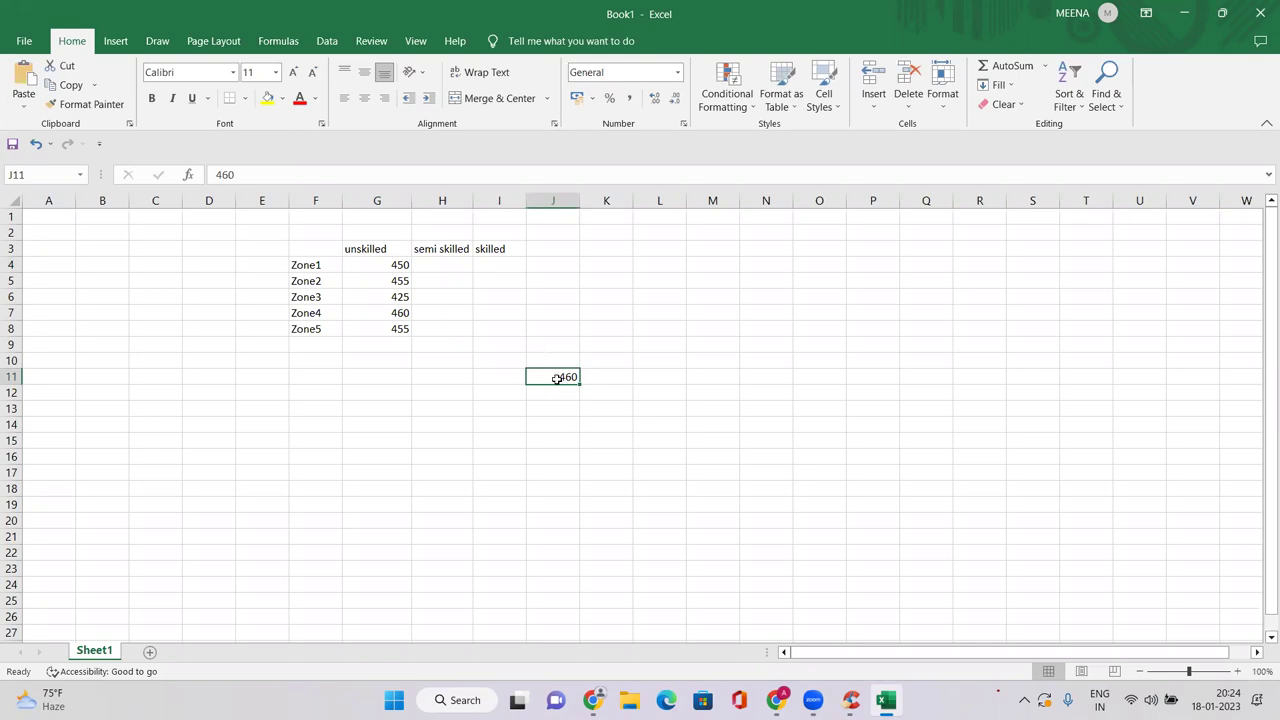
{"action": "left_click", "coordinate": [386, 266]}
{"action": "left_click", "coordinate": [560, 376]}
{"action": "left_click", "coordinate": [386, 261]}
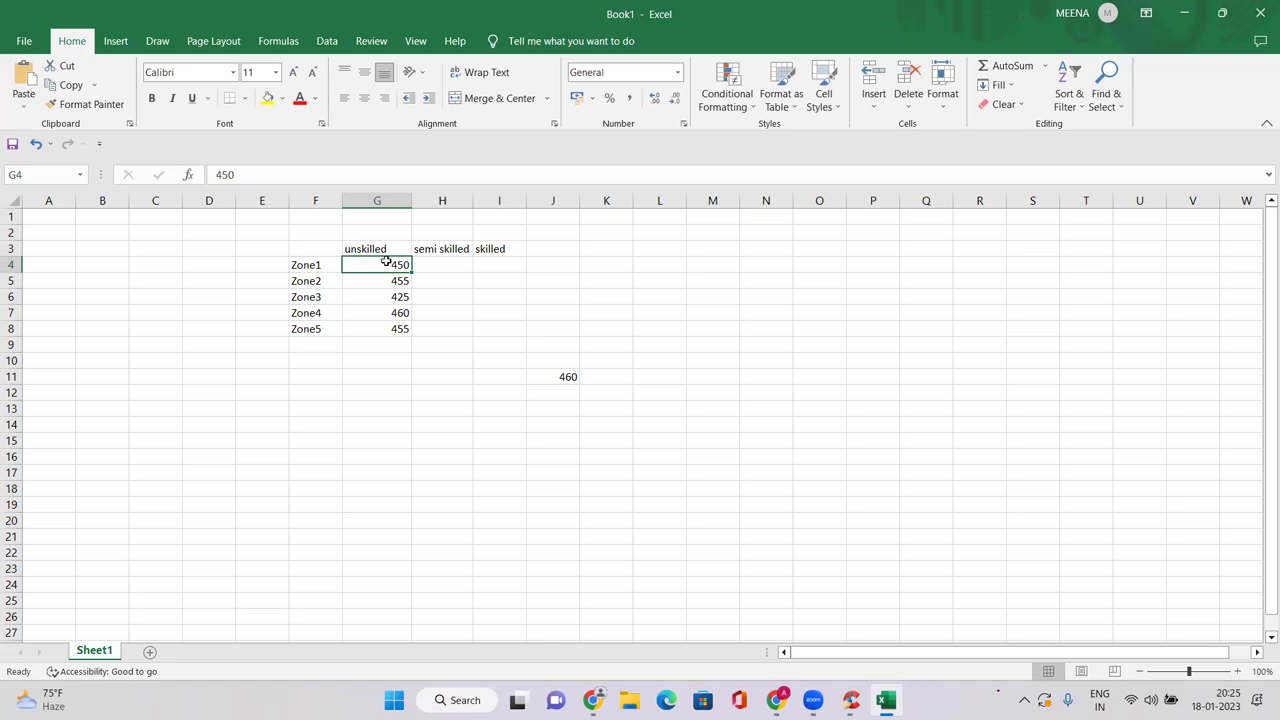
Enter the percentage 5% in L11, in the same row as the example wage value.
{"action": "left_click", "coordinate": [665, 388]}
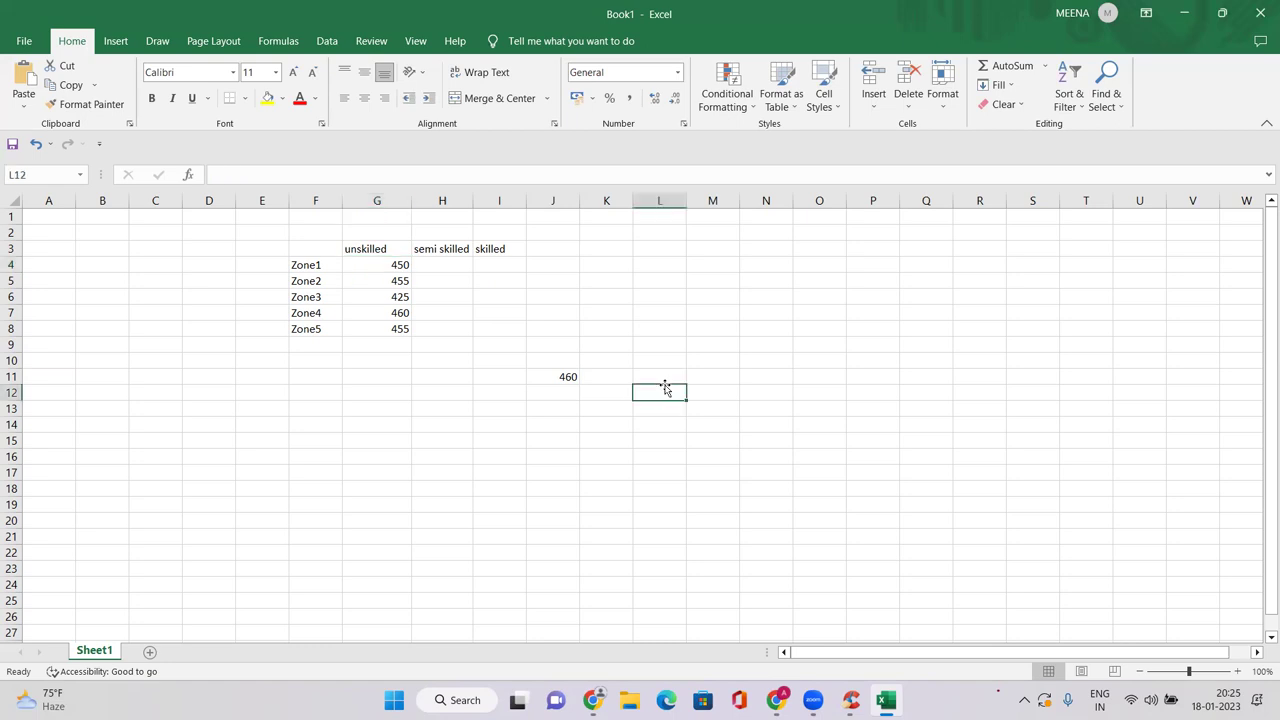
{"action": "left_click", "coordinate": [669, 373]}
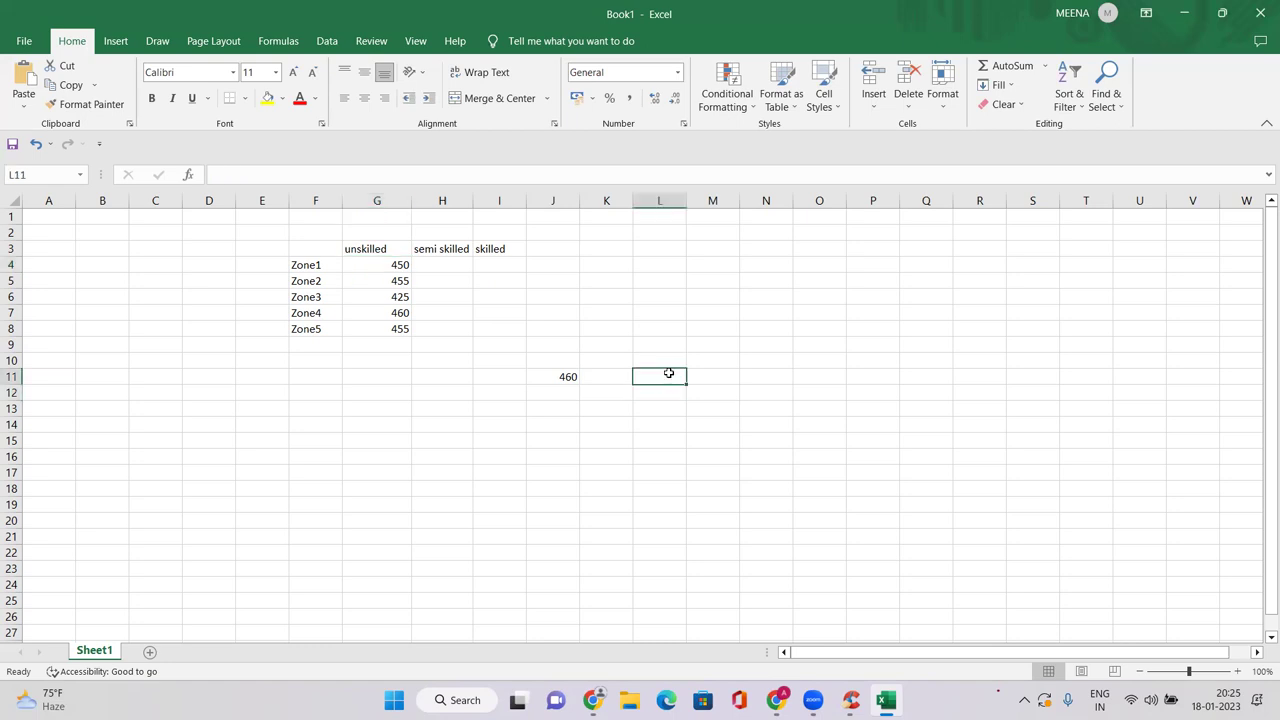
{"action": "type", "text": "5^"}
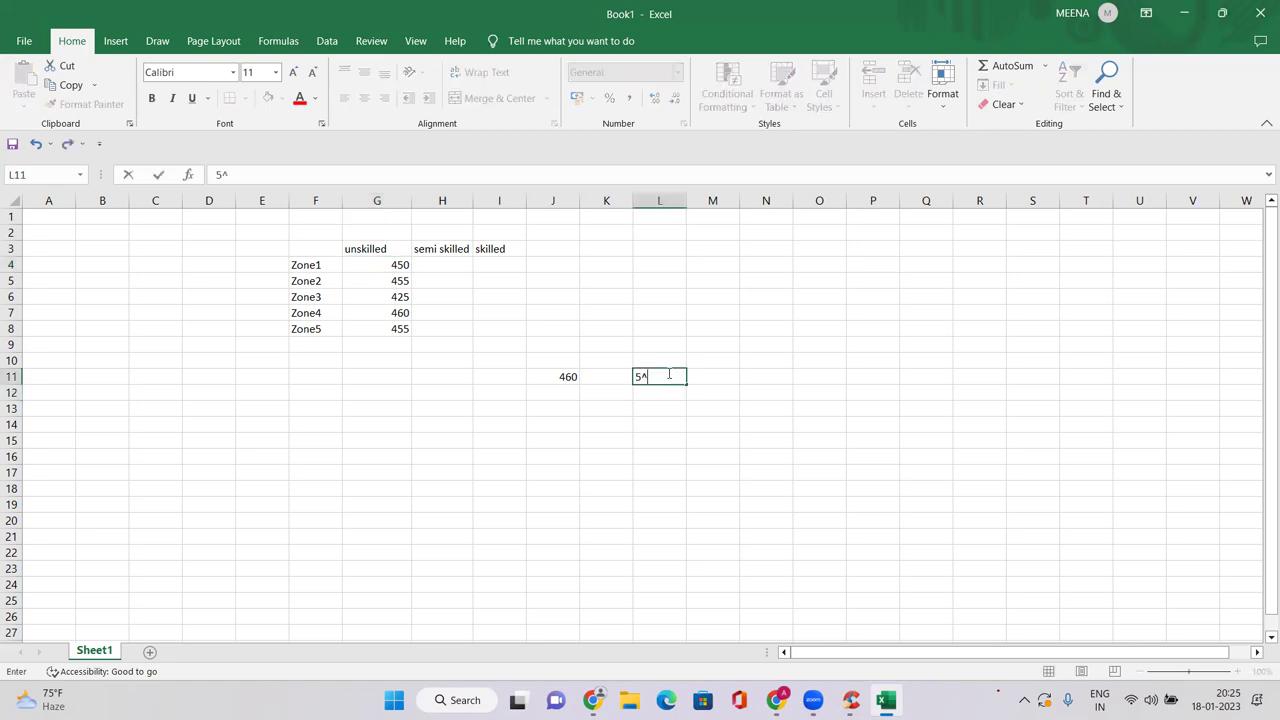
{"action": "key", "text": "BackSpace"}
{"action": "type", "text": "%"}
{"action": "key", "text": "Return"}
Examine the example wage in J11 and the percentage in L11 against the unskilled zone rates in G4:G8.
{"action": "left_click", "coordinate": [563, 378]}
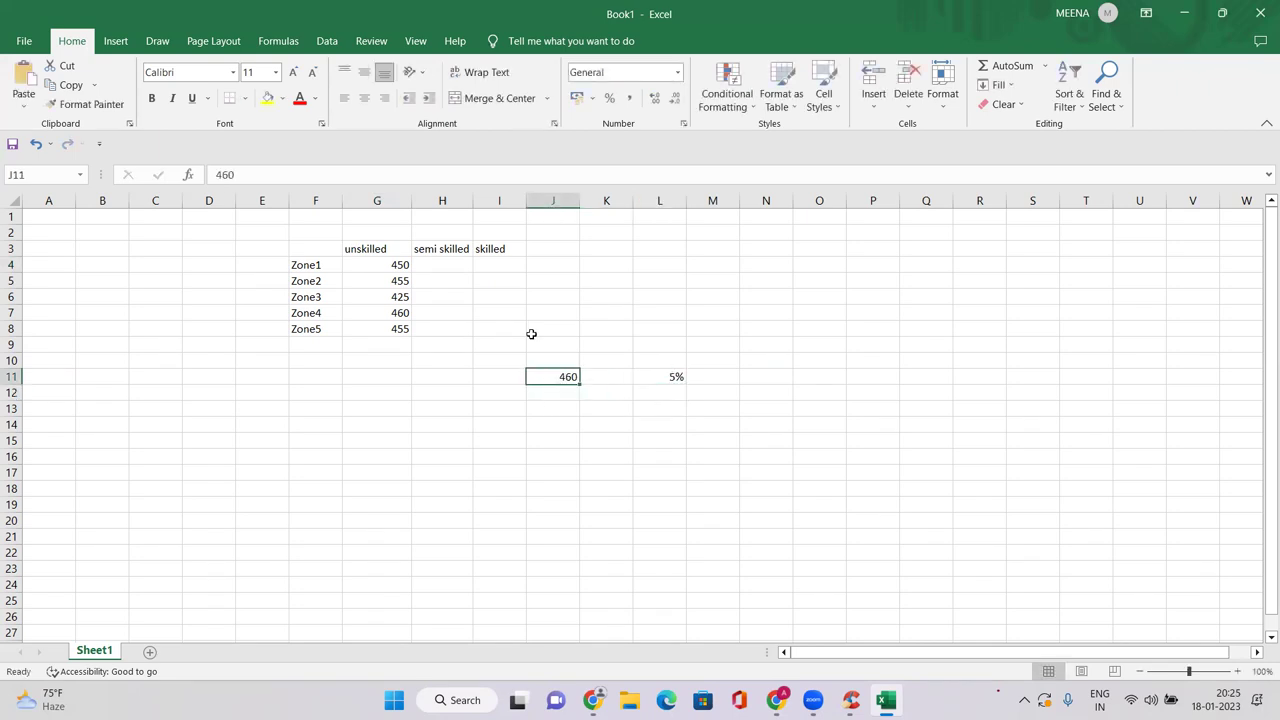
{"action": "left_click", "coordinate": [674, 379]}
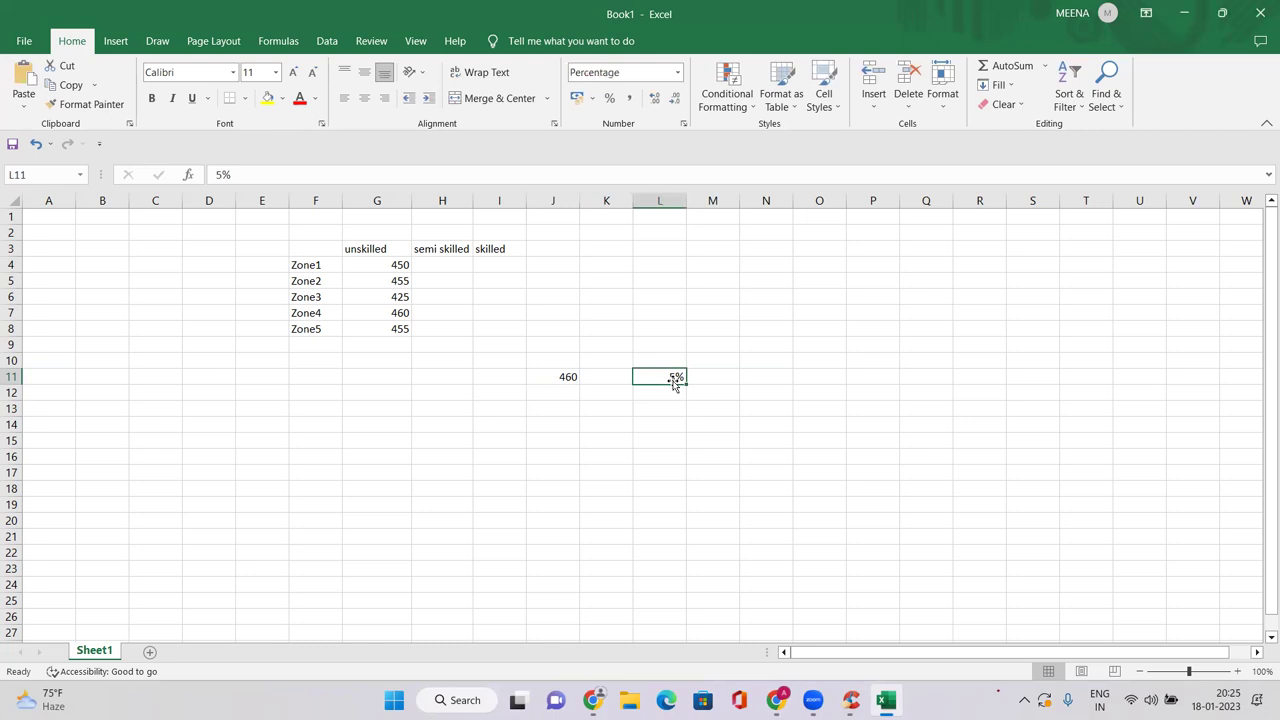
{"action": "left_click", "coordinate": [577, 378]}
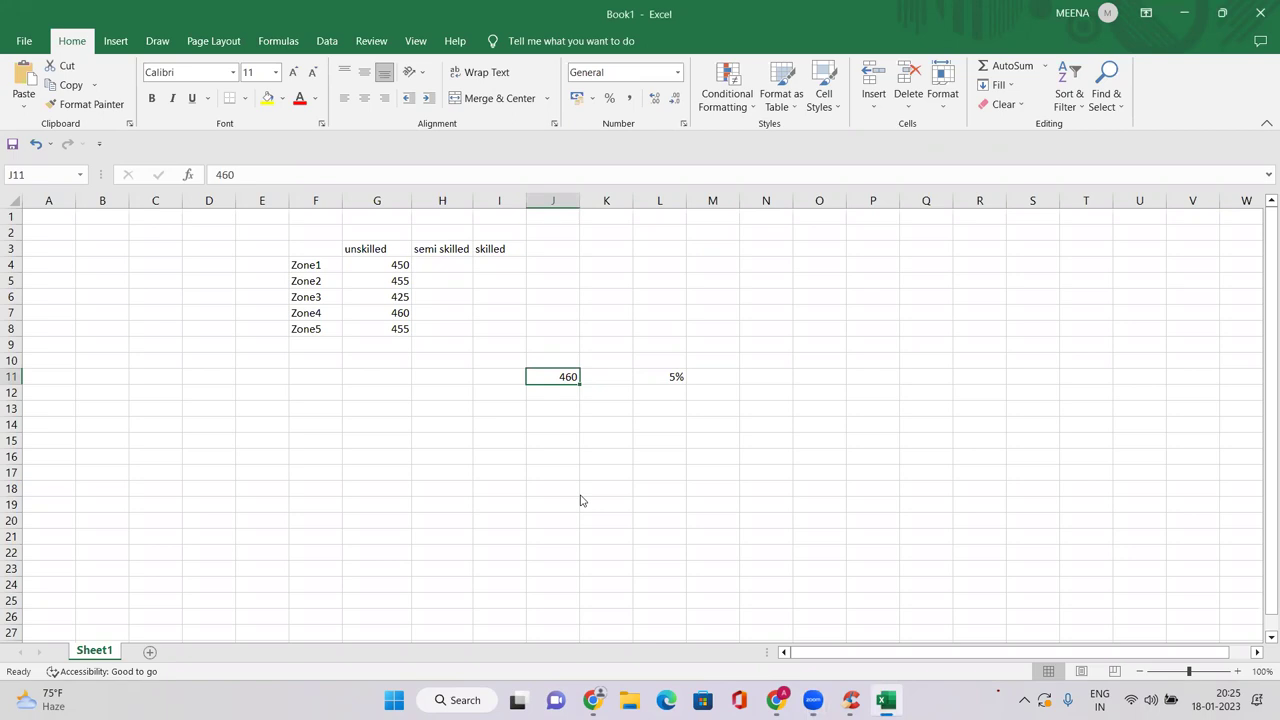
{"action": "left_click_drag", "start_coordinate": [397, 264], "coordinate": [400, 326]}
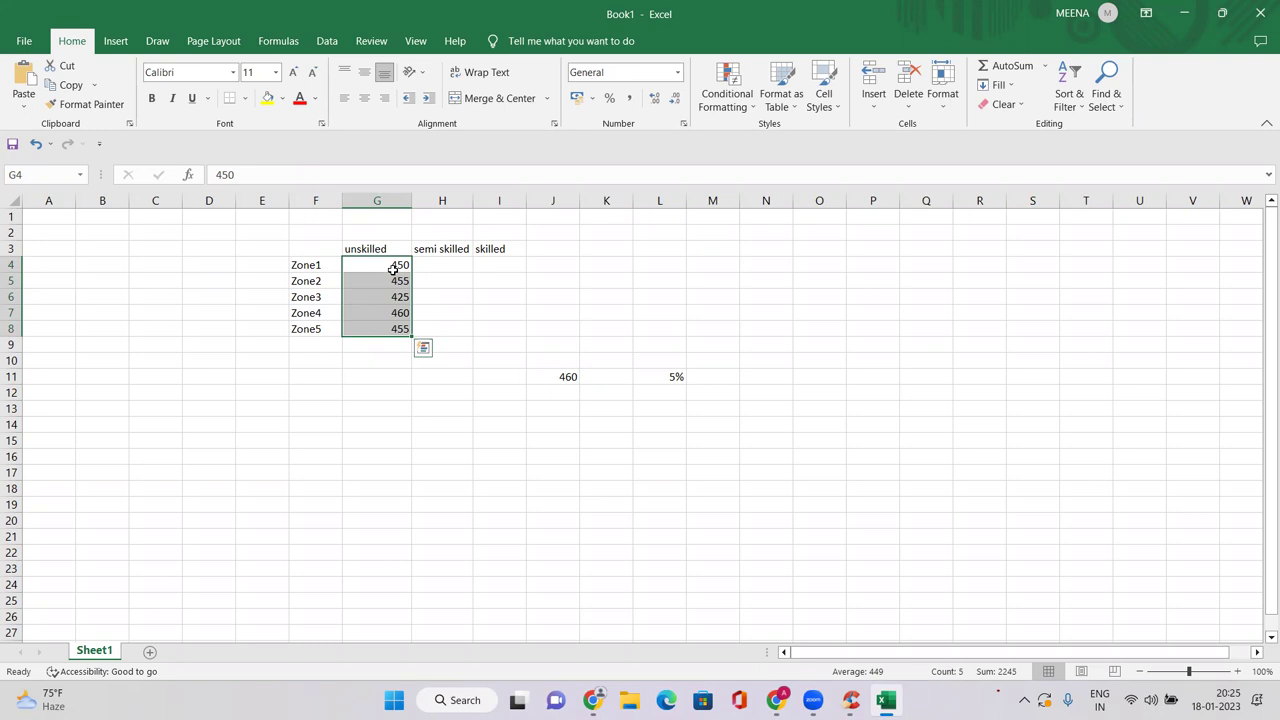
{"action": "left_click", "coordinate": [703, 328]}
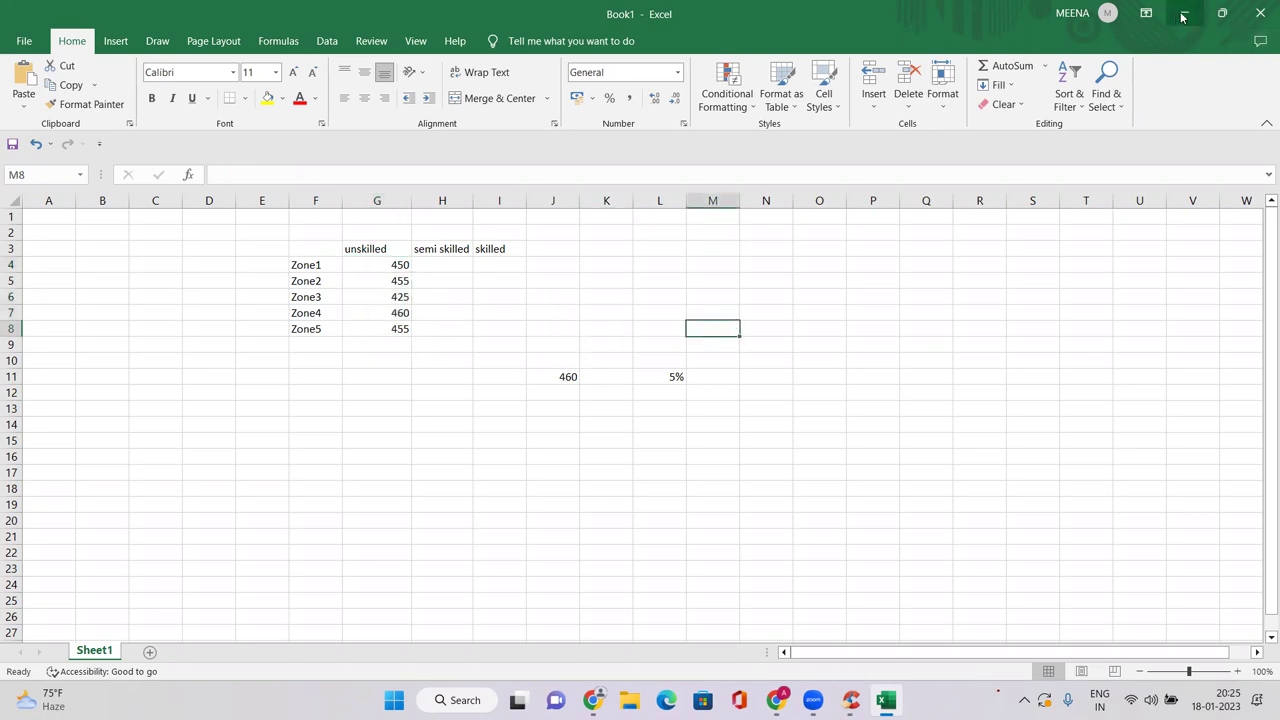
{"action": "left_click", "coordinate": [1183, 14]}
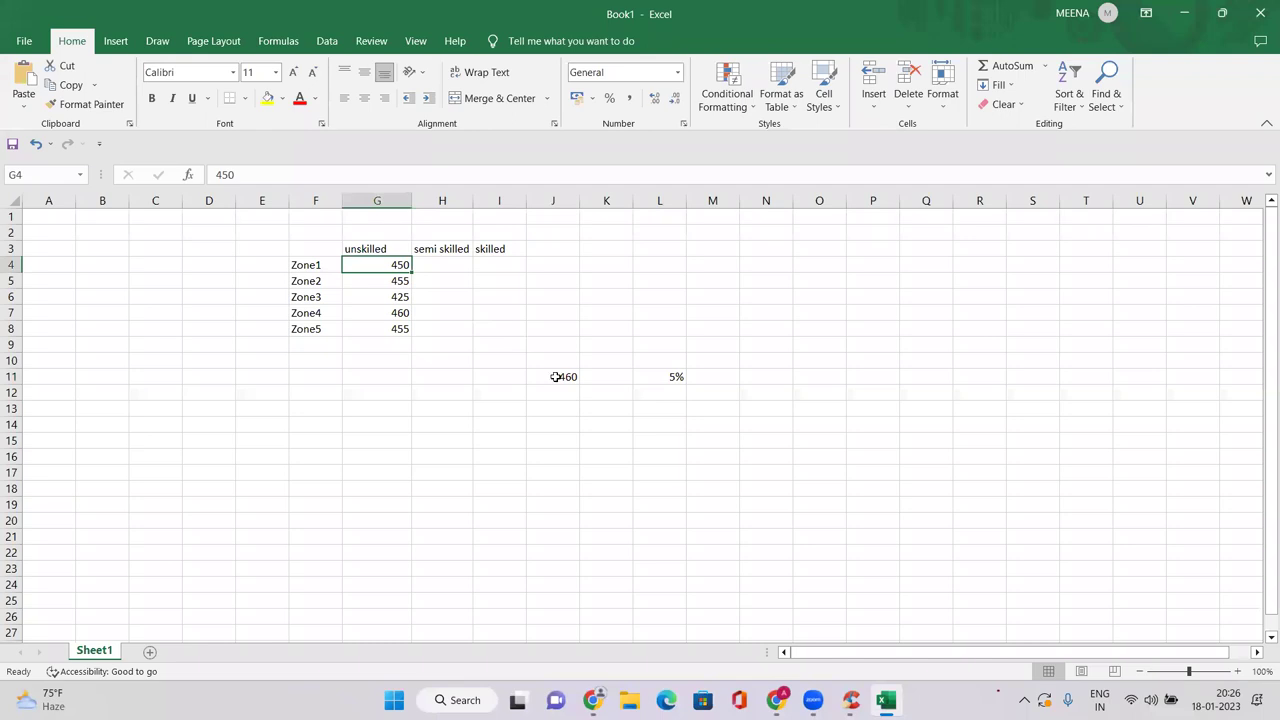
{"action": "left_click", "coordinate": [555, 376]}
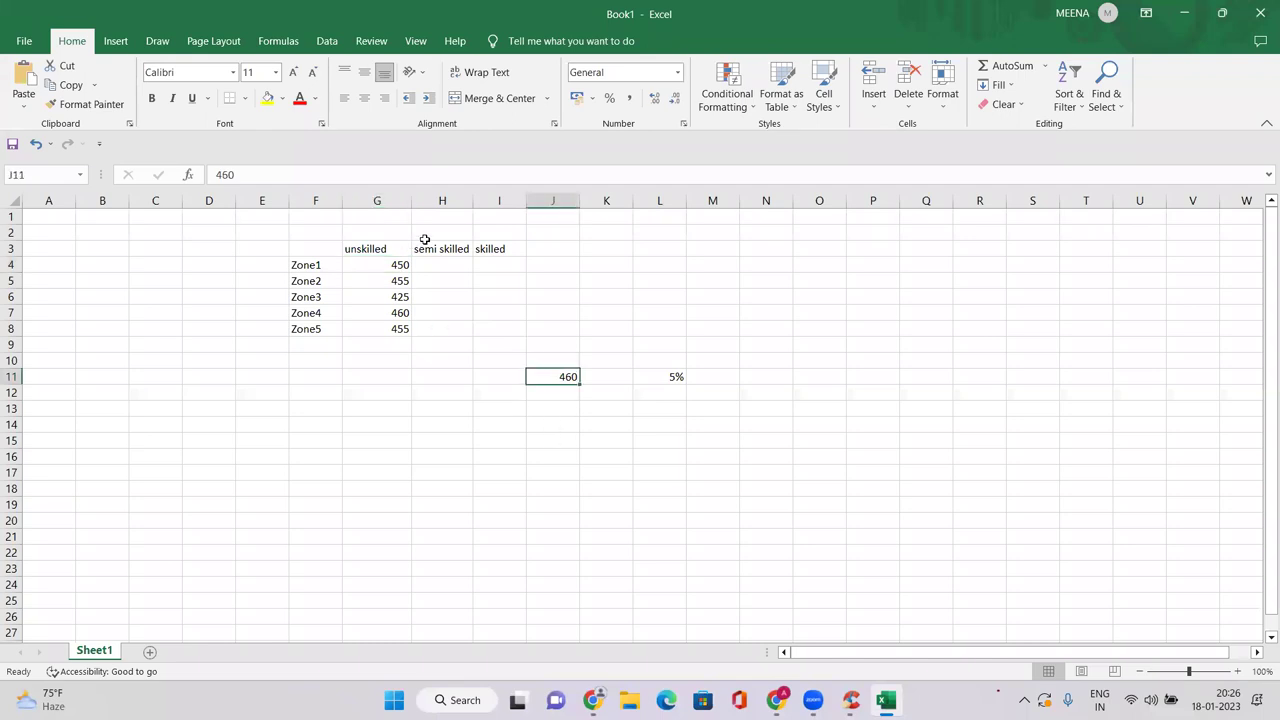
{"action": "left_click", "coordinate": [397, 262]}
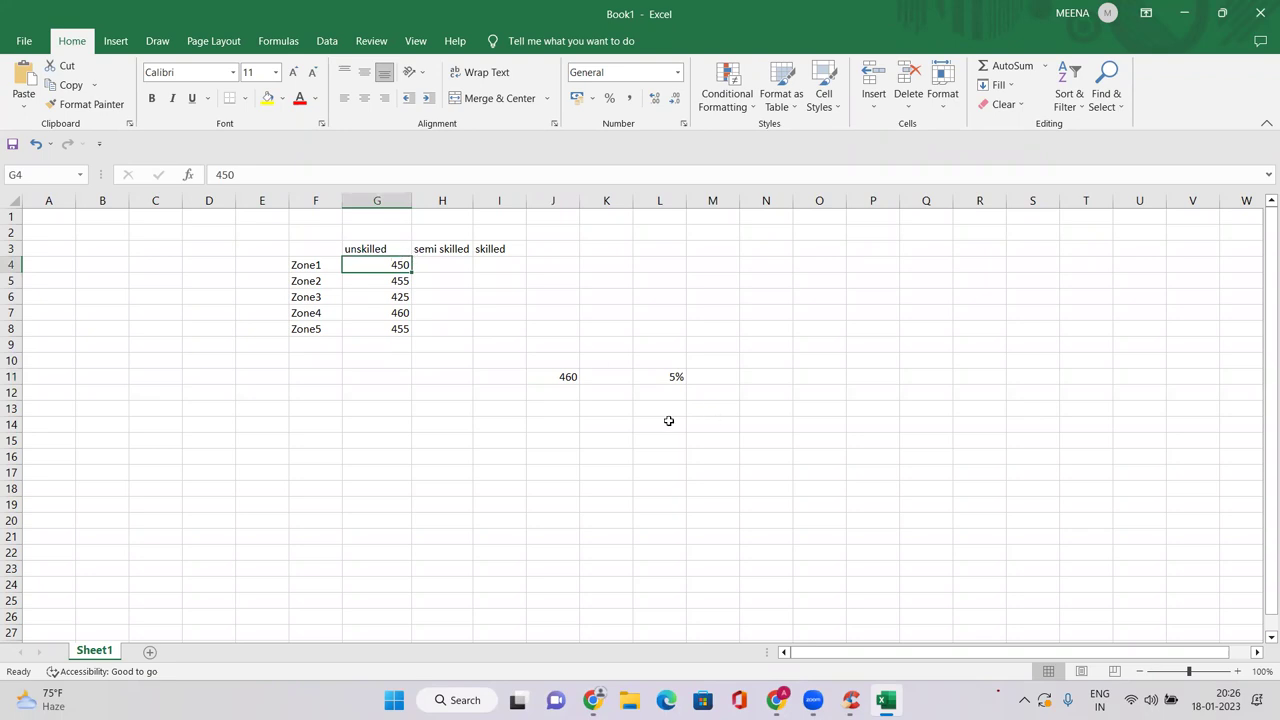
{"action": "left_click", "coordinate": [571, 376]}
{"action": "left_click", "coordinate": [397, 262]}
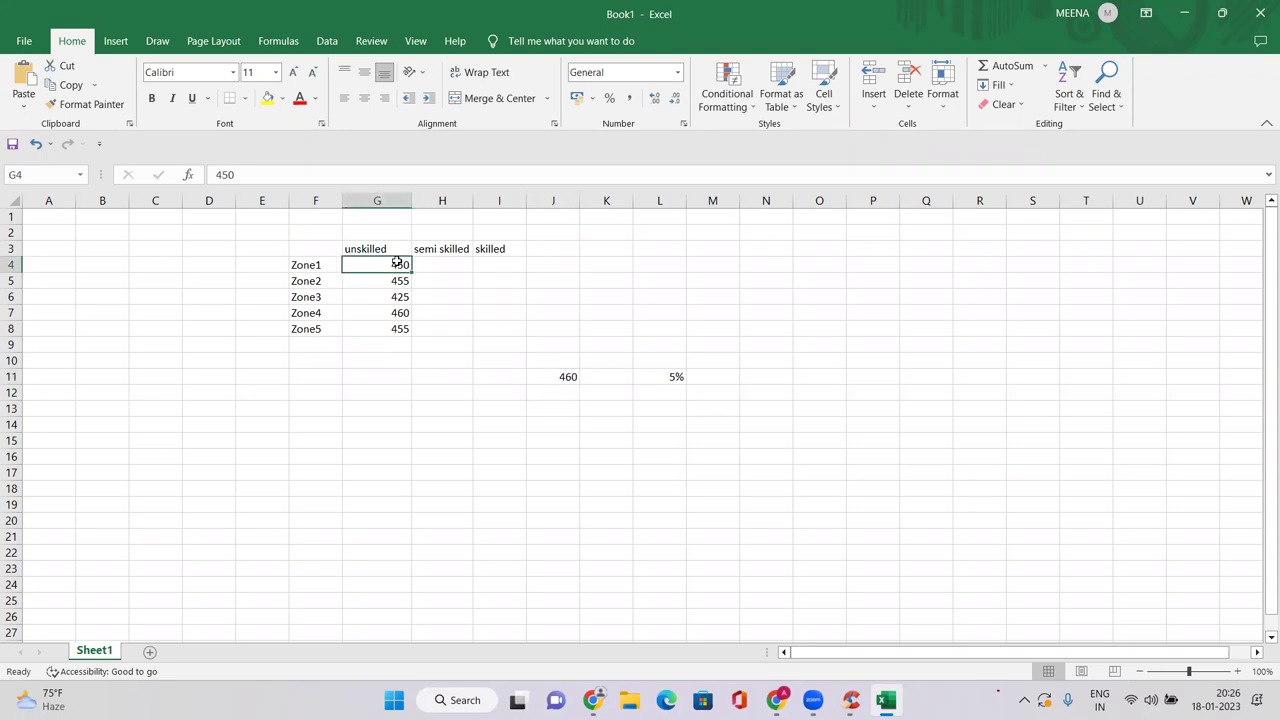
Replace the example wage in J11 with 500 and set the percentage in L11 to 100%.
{"action": "left_click", "coordinate": [561, 378]}
{"action": "type", "text": "500"}
{"action": "key", "text": "Return"}
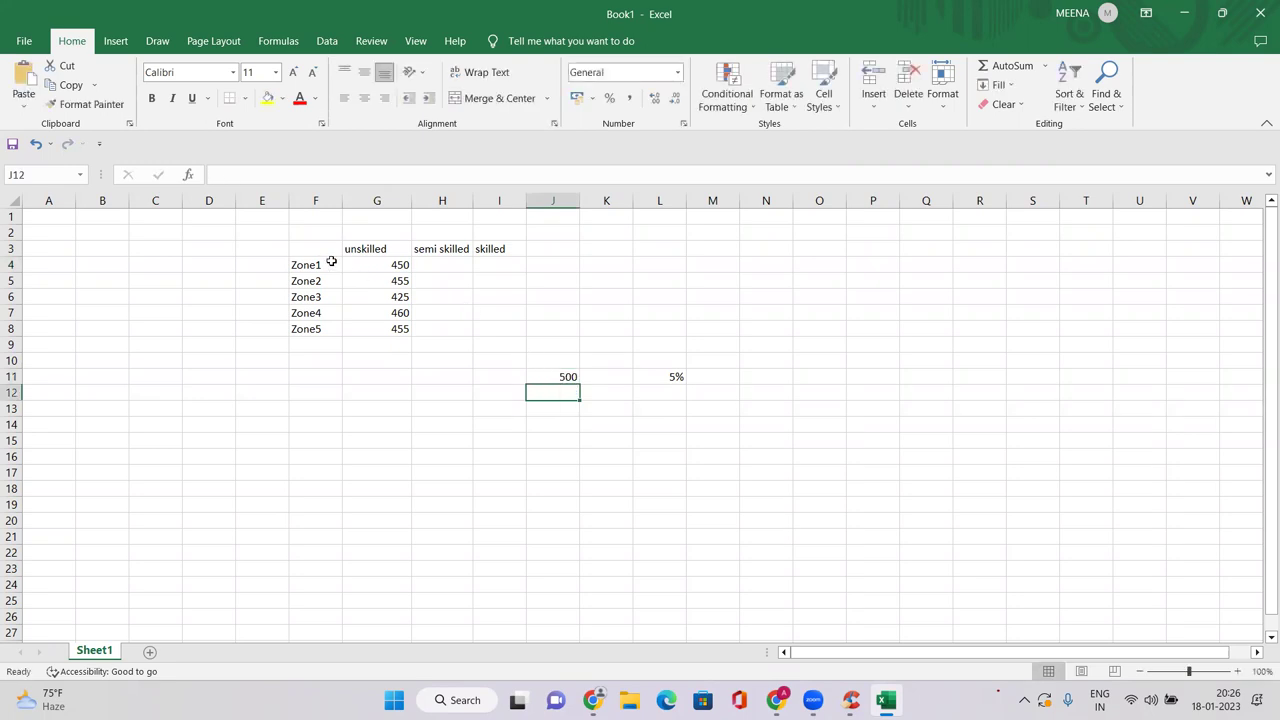
{"action": "left_click_drag", "start_coordinate": [306, 246], "coordinate": [603, 378]}
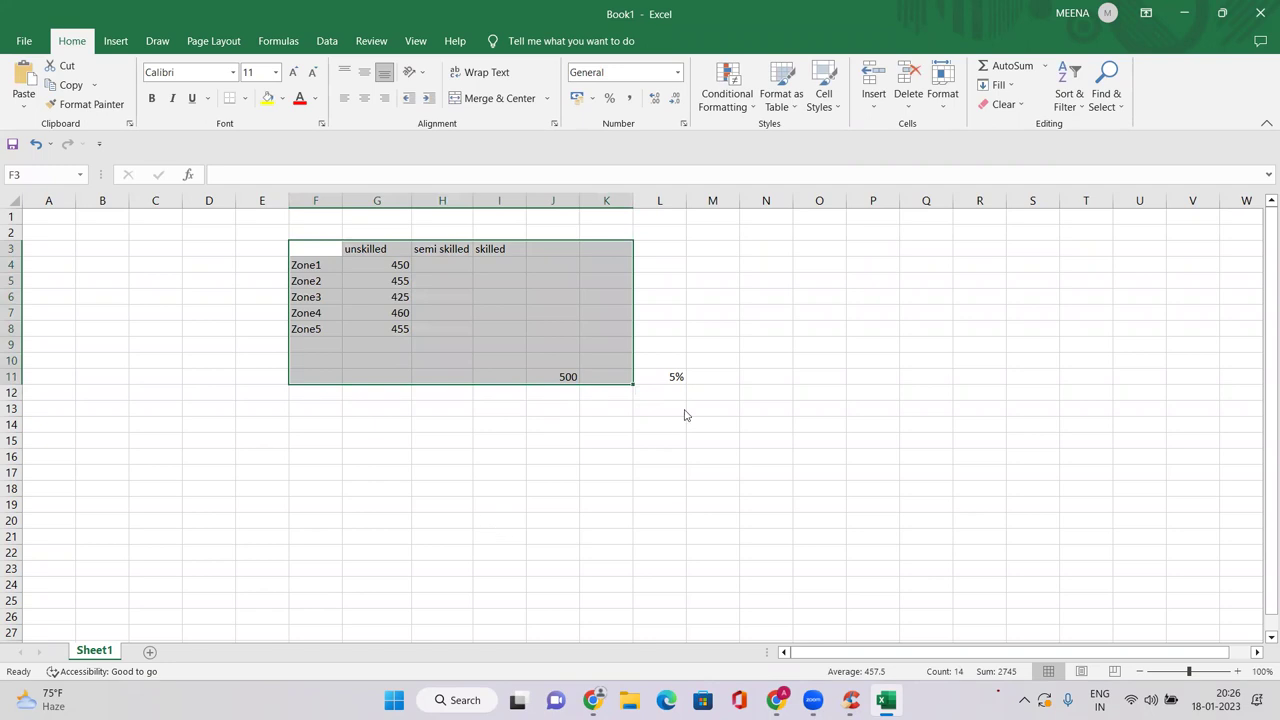
{"action": "left_click", "coordinate": [670, 377]}
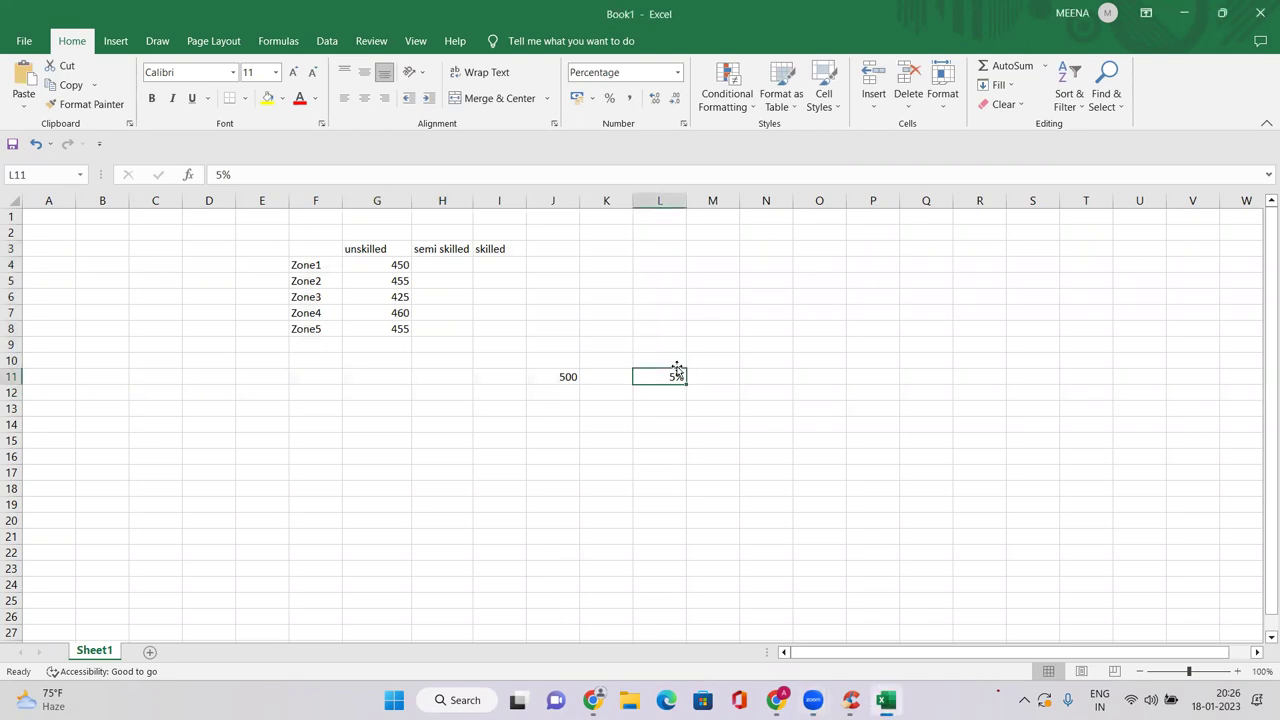
{"action": "type", "text": "100"}
{"action": "key", "text": "Return"}
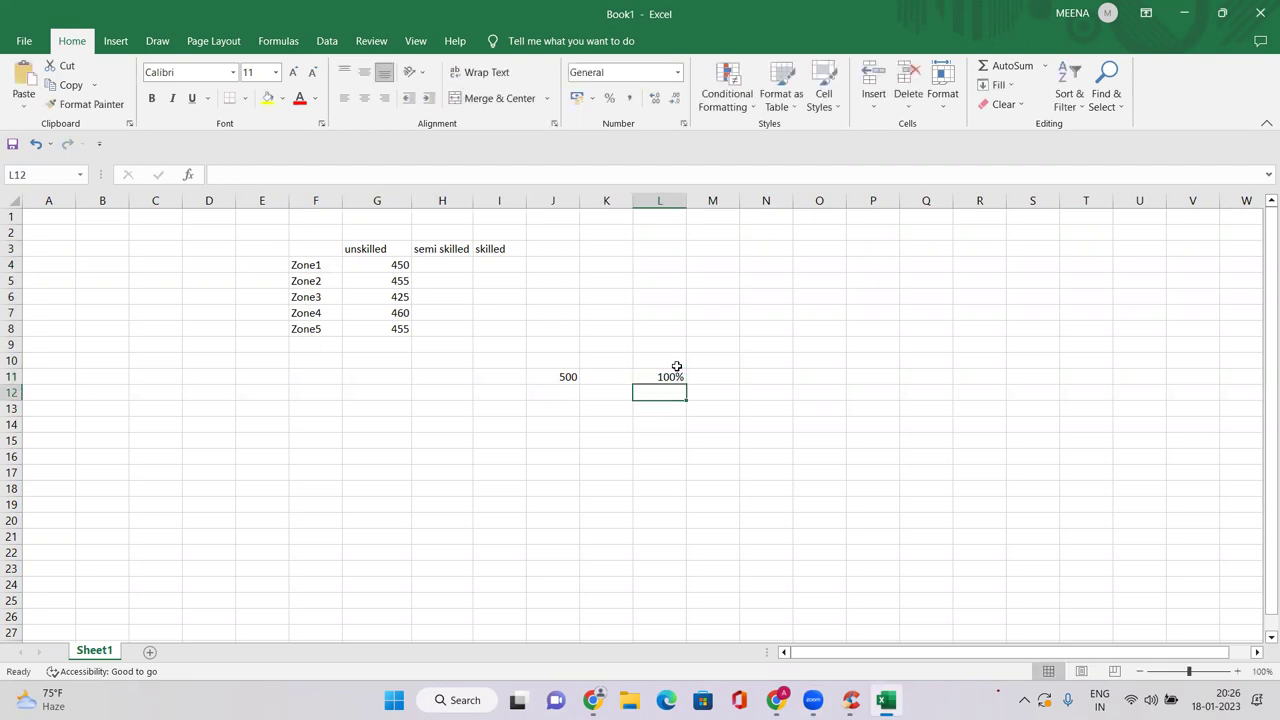
{"action": "left_click", "coordinate": [583, 376]}
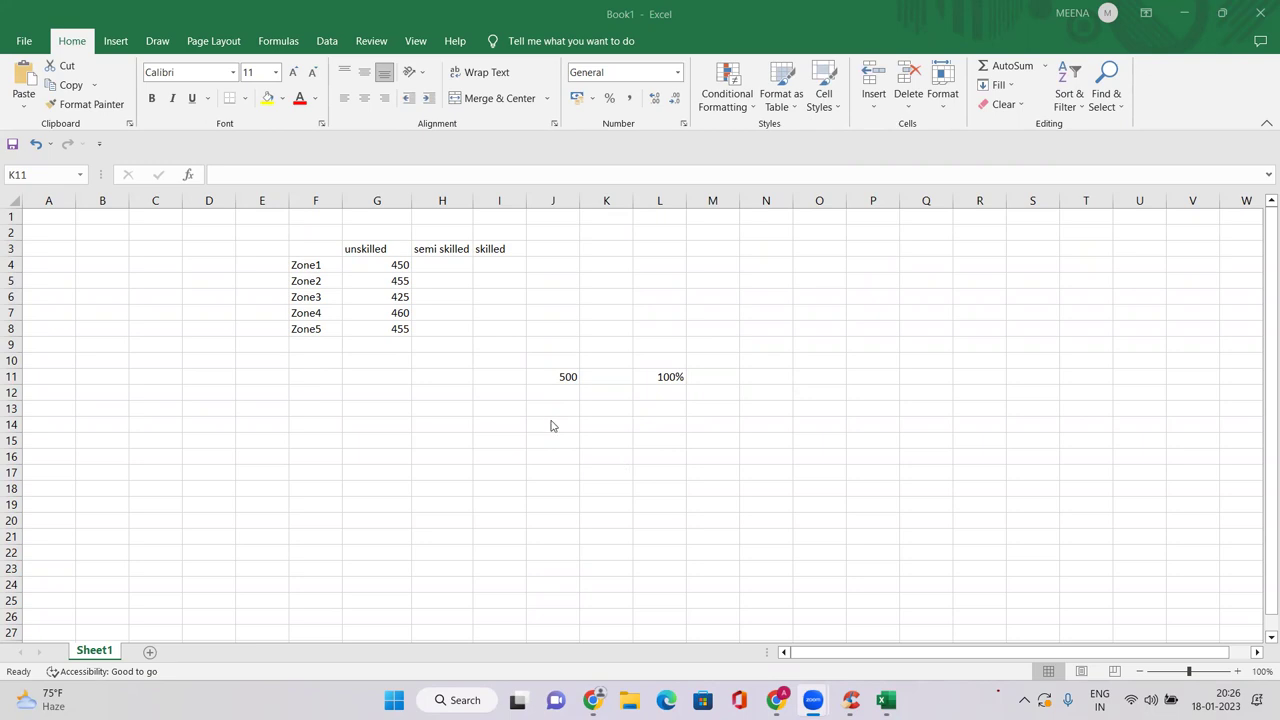
{"action": "key", "text": "alt+Tab"}
{"action": "left_click", "coordinate": [561, 392]}
{"action": "left_click", "coordinate": [563, 376]}
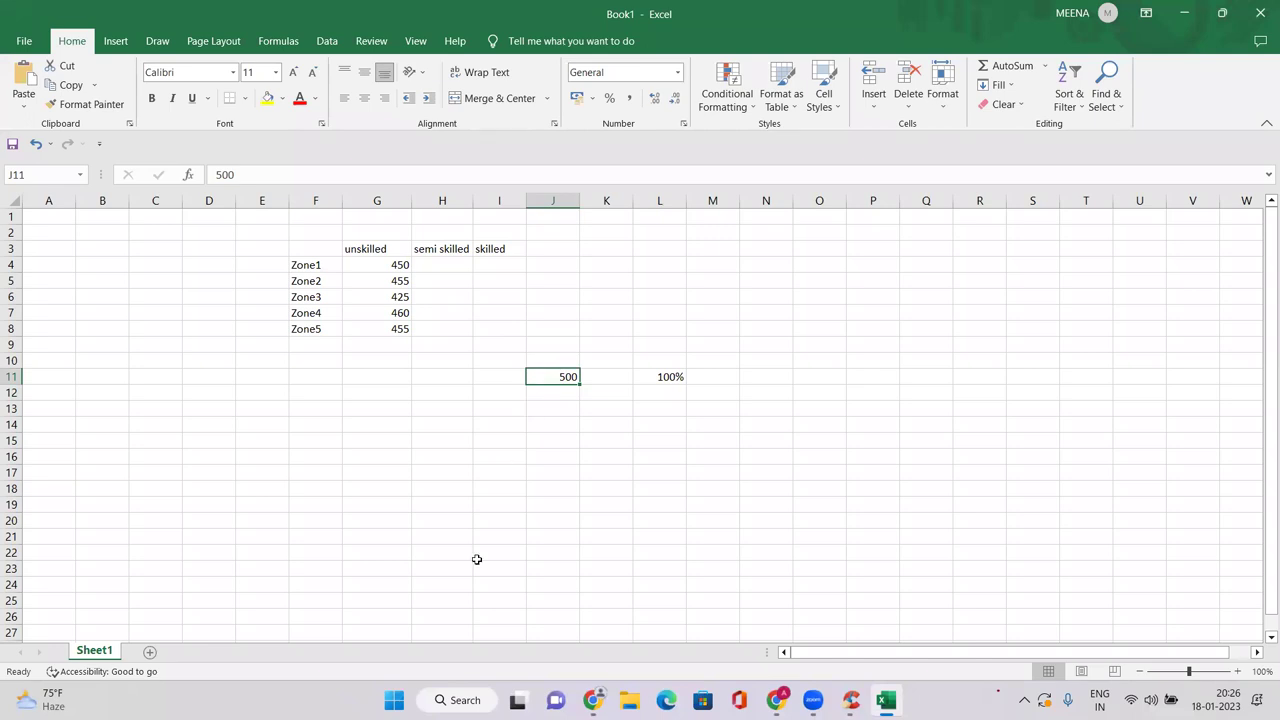
{"action": "key", "text": "alt+Tab"}
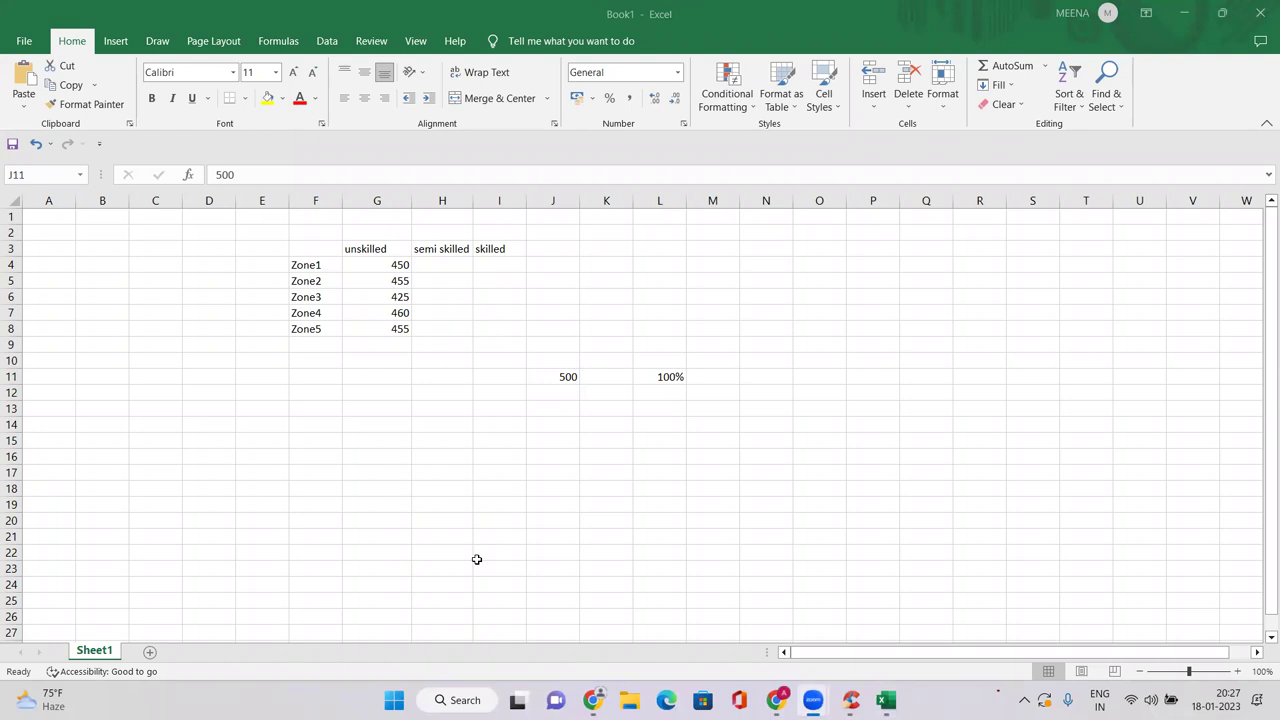
{"action": "key", "text": "alt+Tab"}
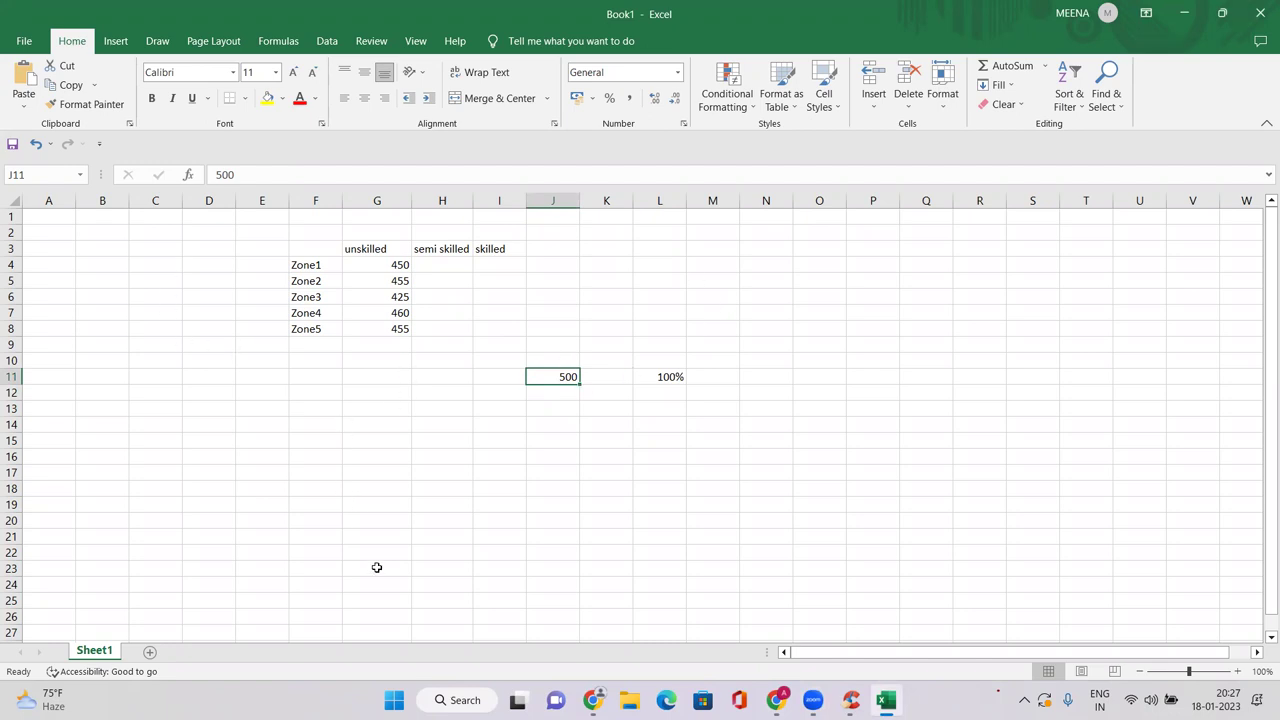
{"action": "key", "text": "alt+Tab"}
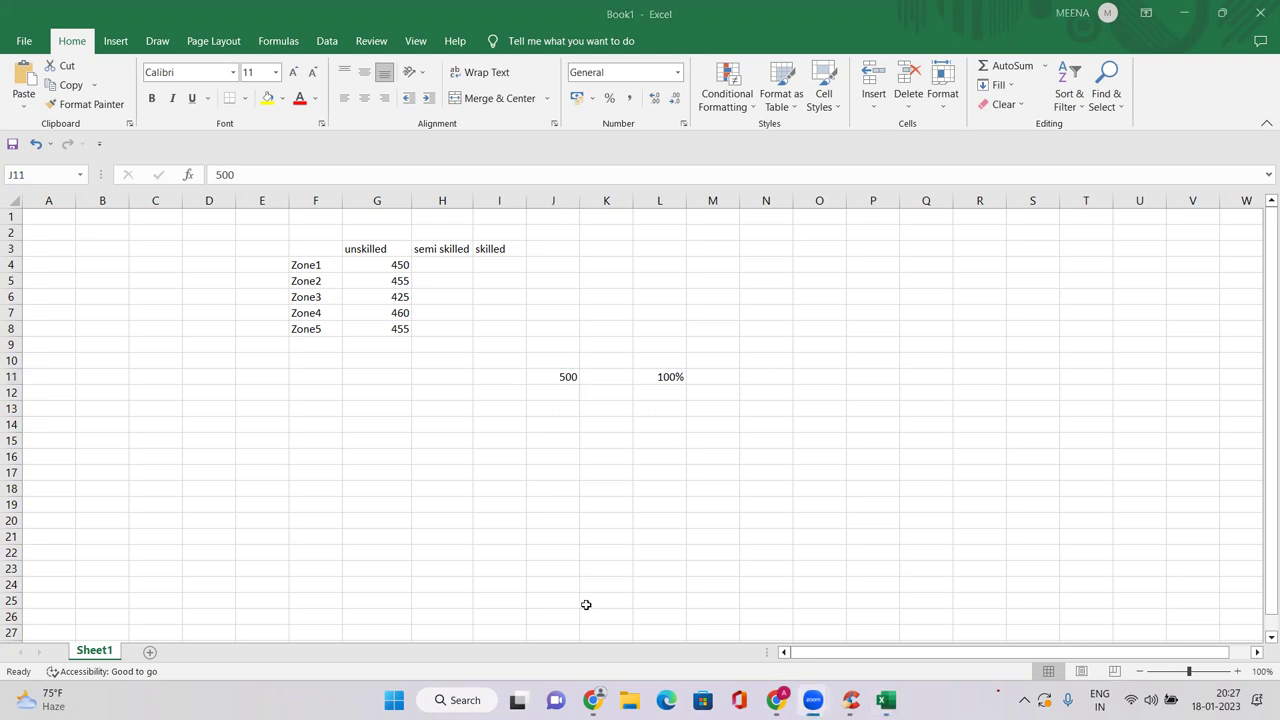
{"action": "left_click", "coordinate": [668, 378]}
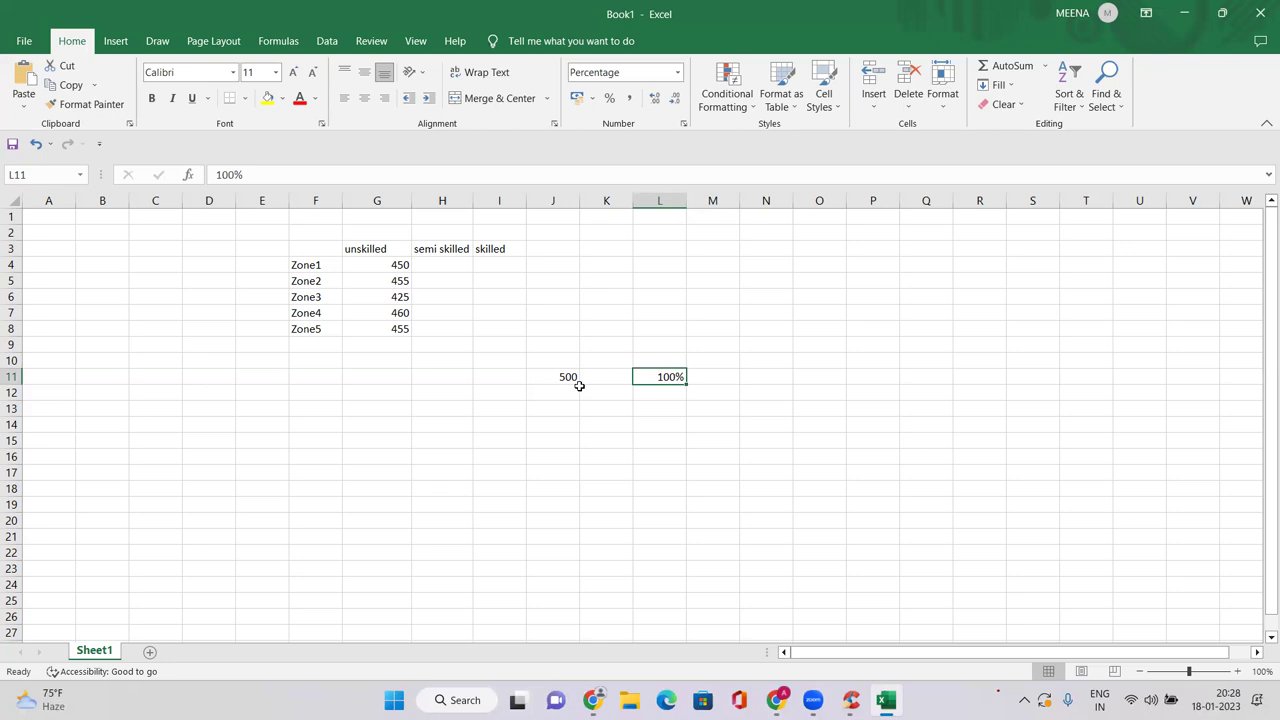
Switch to the GeM minimum-wage manpower service catalogue in Chrome and add a new project entry under Experience.
{"action": "left_click", "coordinate": [1183, 13]}
{"action": "left_click", "coordinate": [589, 263]}
{"action": "scroll", "coordinate": [436, 313], "scroll_direction": "down", "scroll_amount": 3}
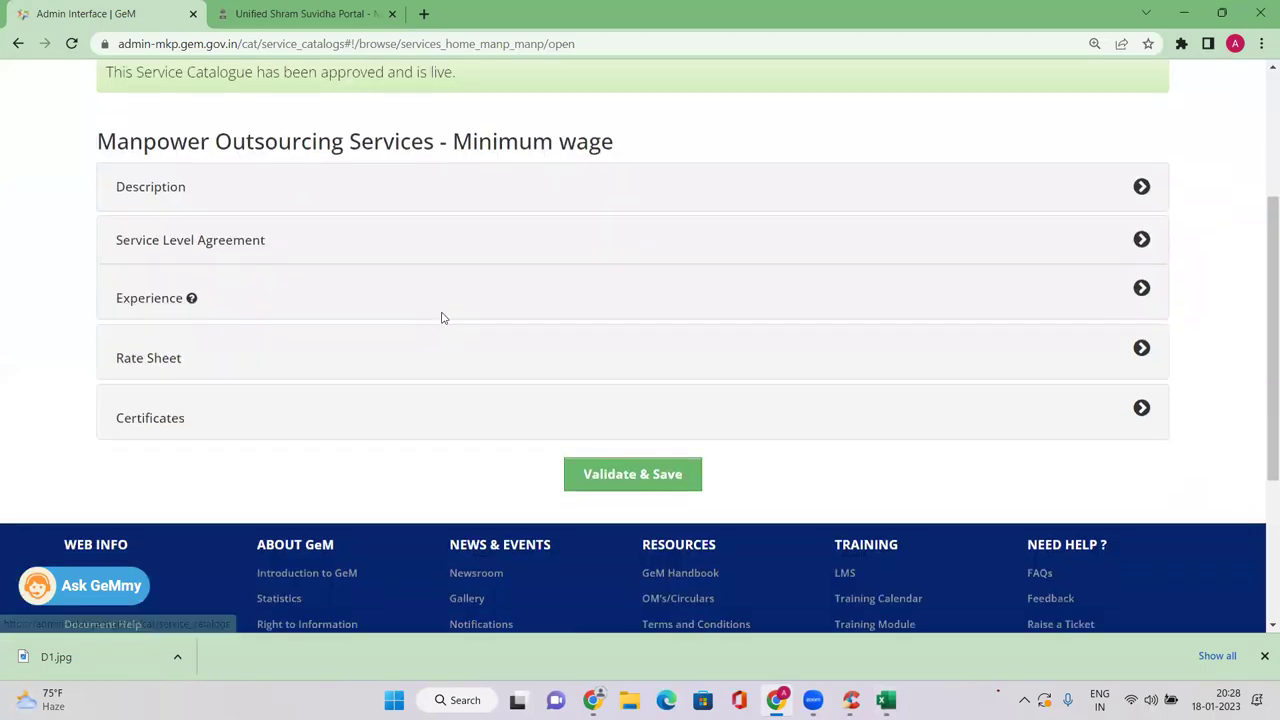
{"action": "scroll", "coordinate": [1169, 200], "scroll_direction": "up", "scroll_amount": 3}
{"action": "scroll", "coordinate": [483, 331], "scroll_direction": "down", "scroll_amount": 3}
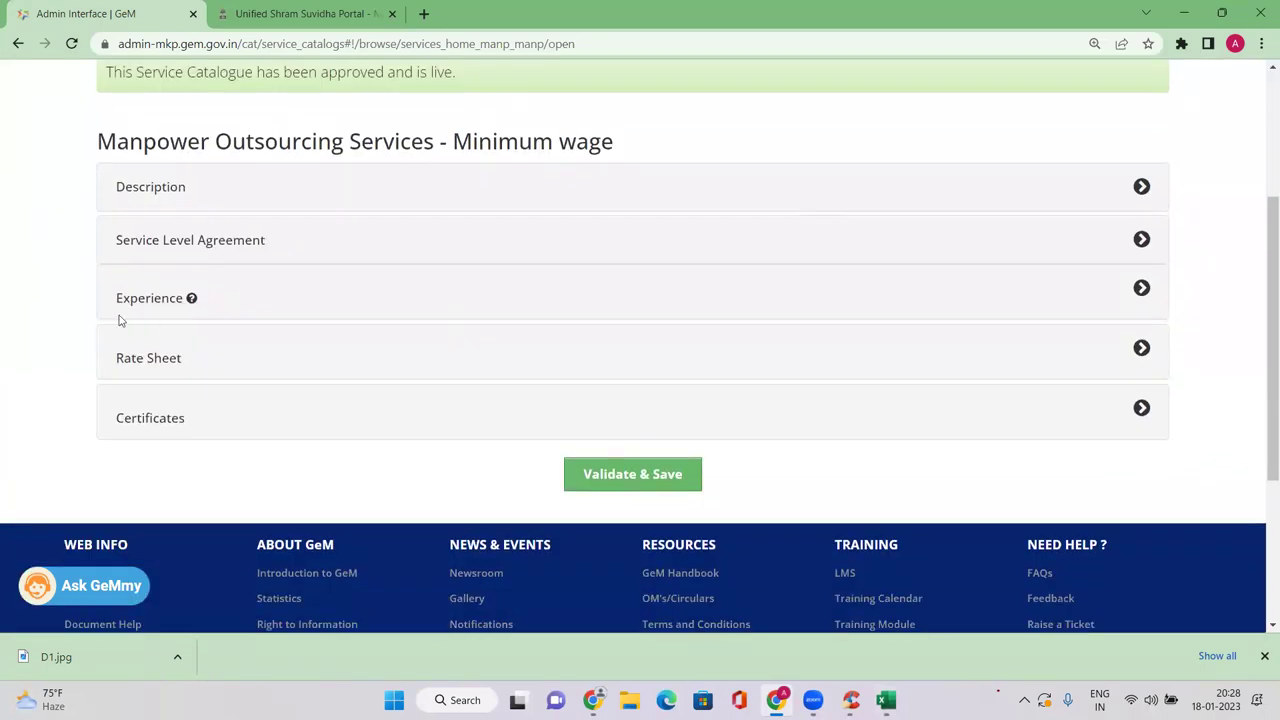
{"action": "left_click", "coordinate": [136, 307]}
{"action": "scroll", "coordinate": [136, 300], "scroll_direction": "down", "scroll_amount": 1}
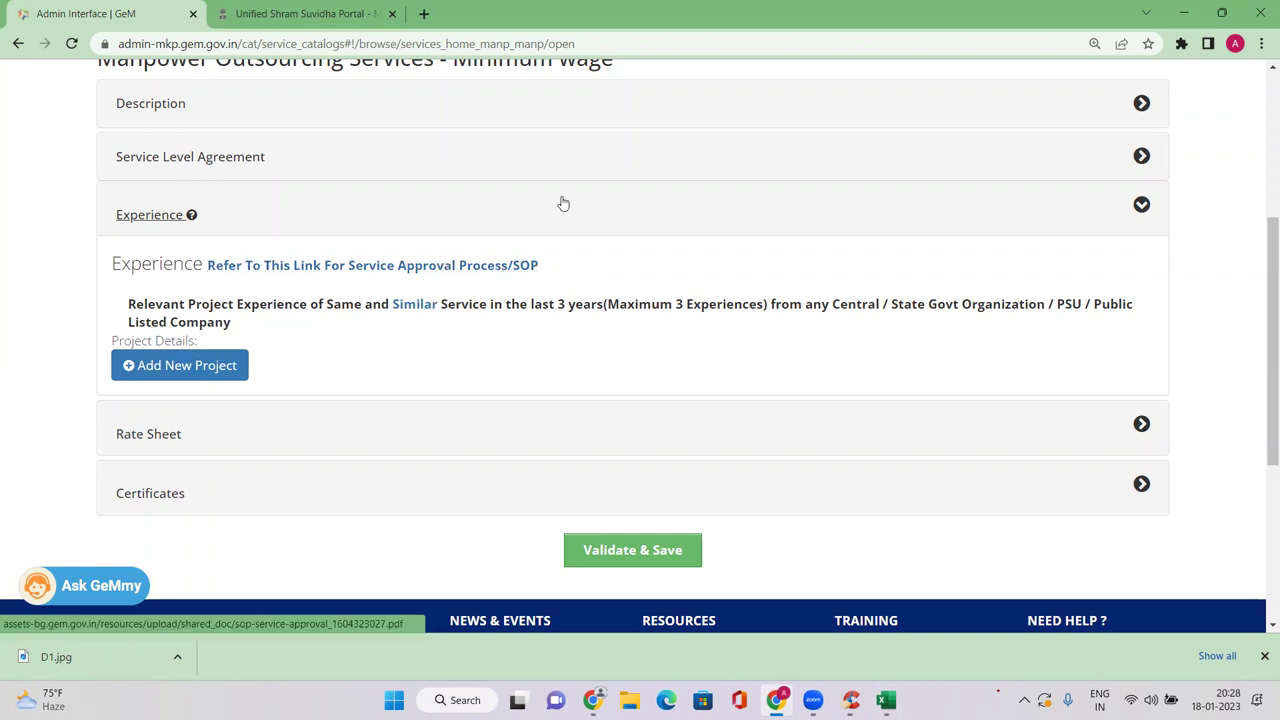
{"action": "left_click", "coordinate": [187, 366]}
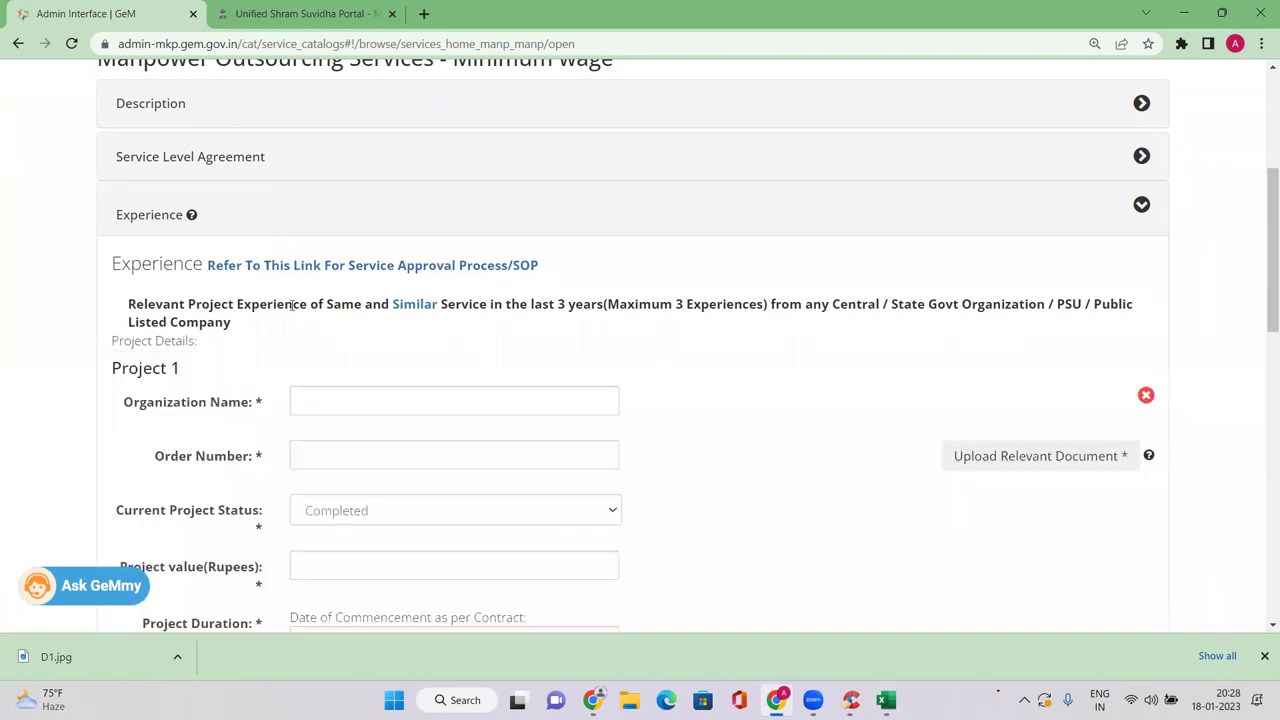
Examine the Project 1 form's required fields, from organization name, order number and project value to project duration and buyer details.
{"action": "scroll", "coordinate": [291, 305], "scroll_direction": "down", "scroll_amount": 2}
{"action": "scroll", "coordinate": [209, 314], "scroll_direction": "down", "scroll_amount": 1}
{"action": "scroll", "coordinate": [211, 314], "scroll_direction": "up", "scroll_amount": 1}
{"action": "scroll", "coordinate": [210, 314], "scroll_direction": "down", "scroll_amount": 1}
{"action": "scroll", "coordinate": [214, 334], "scroll_direction": "up", "scroll_amount": 1}
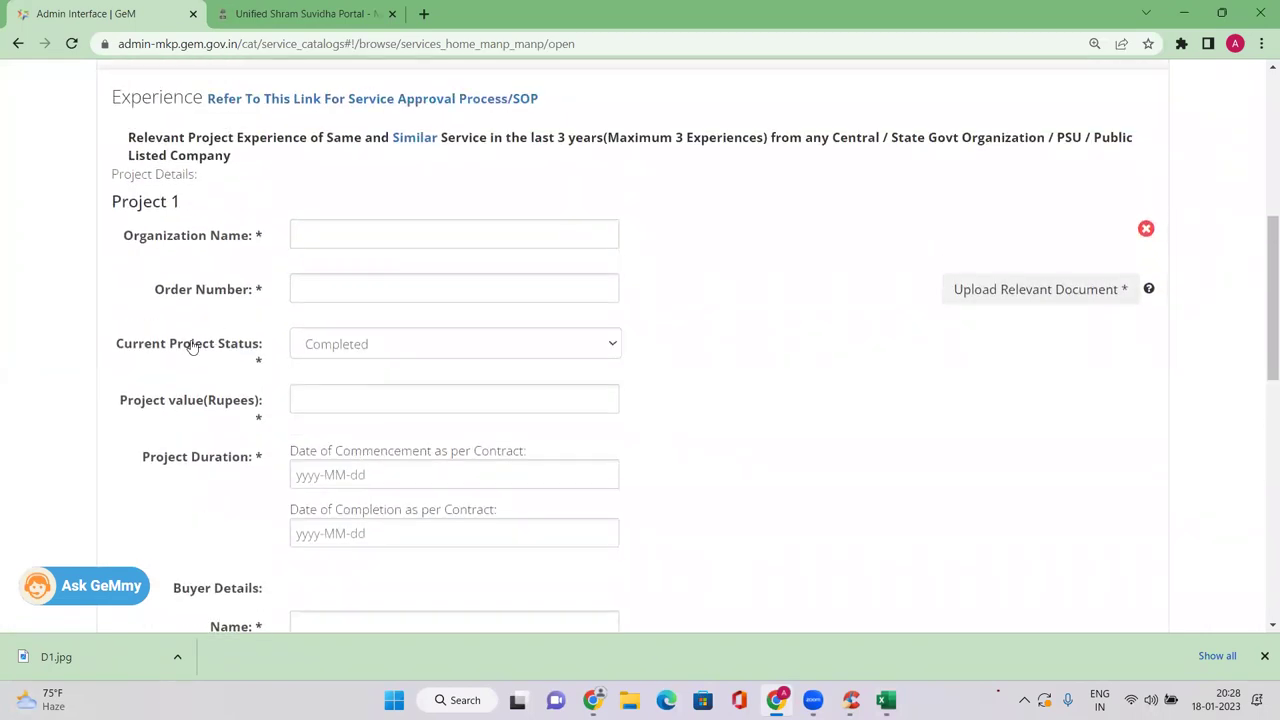
{"action": "left_click_drag", "start_coordinate": [110, 243], "coordinate": [373, 236]}
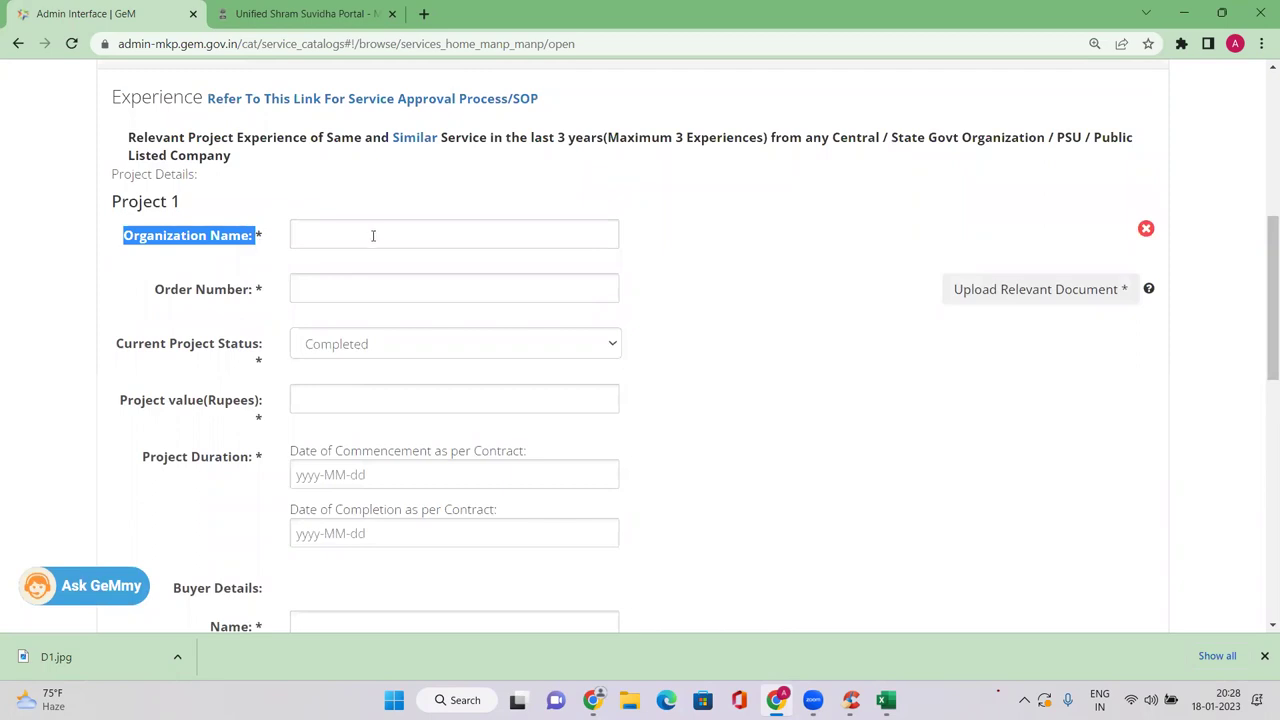
{"action": "left_click", "coordinate": [373, 236]}
{"action": "left_click_drag", "start_coordinate": [165, 292], "coordinate": [409, 293]}
{"action": "left_click", "coordinate": [409, 293]}
{"action": "left_click", "coordinate": [327, 410]}
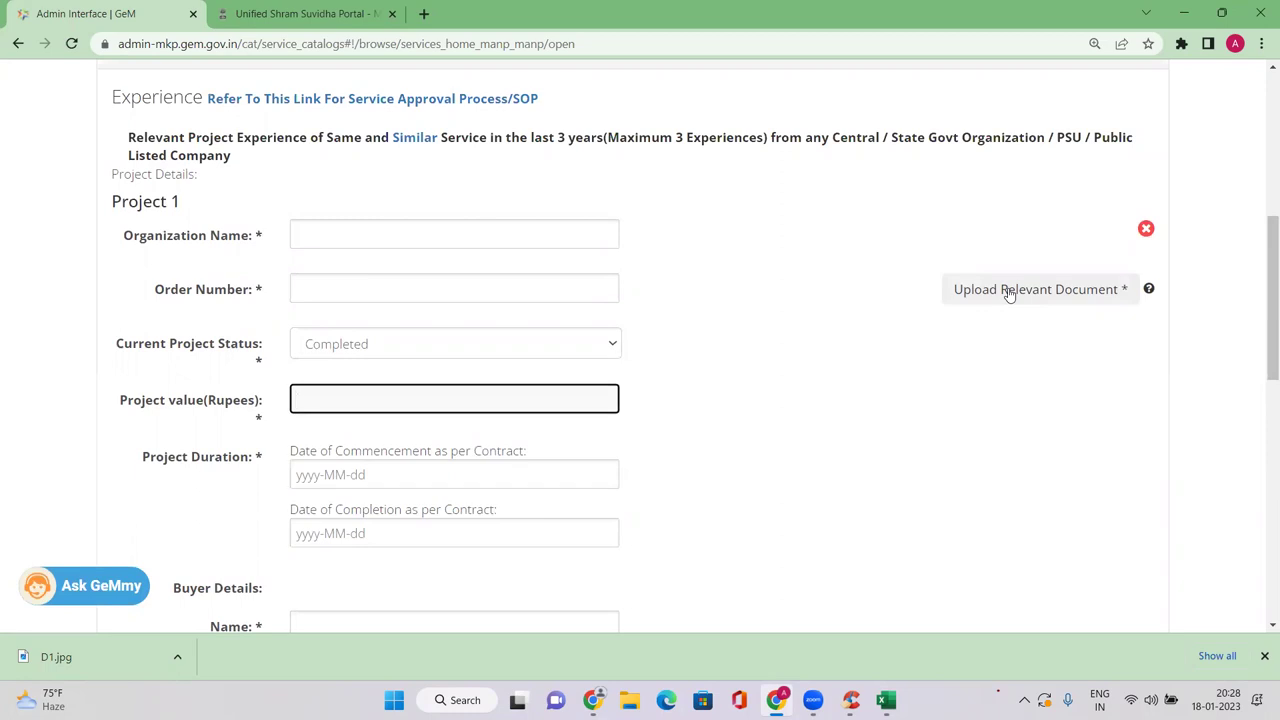
{"action": "scroll", "coordinate": [480, 340], "scroll_direction": "down", "scroll_amount": 3}
{"action": "scroll", "coordinate": [300, 300], "scroll_direction": "up", "scroll_amount": 1}
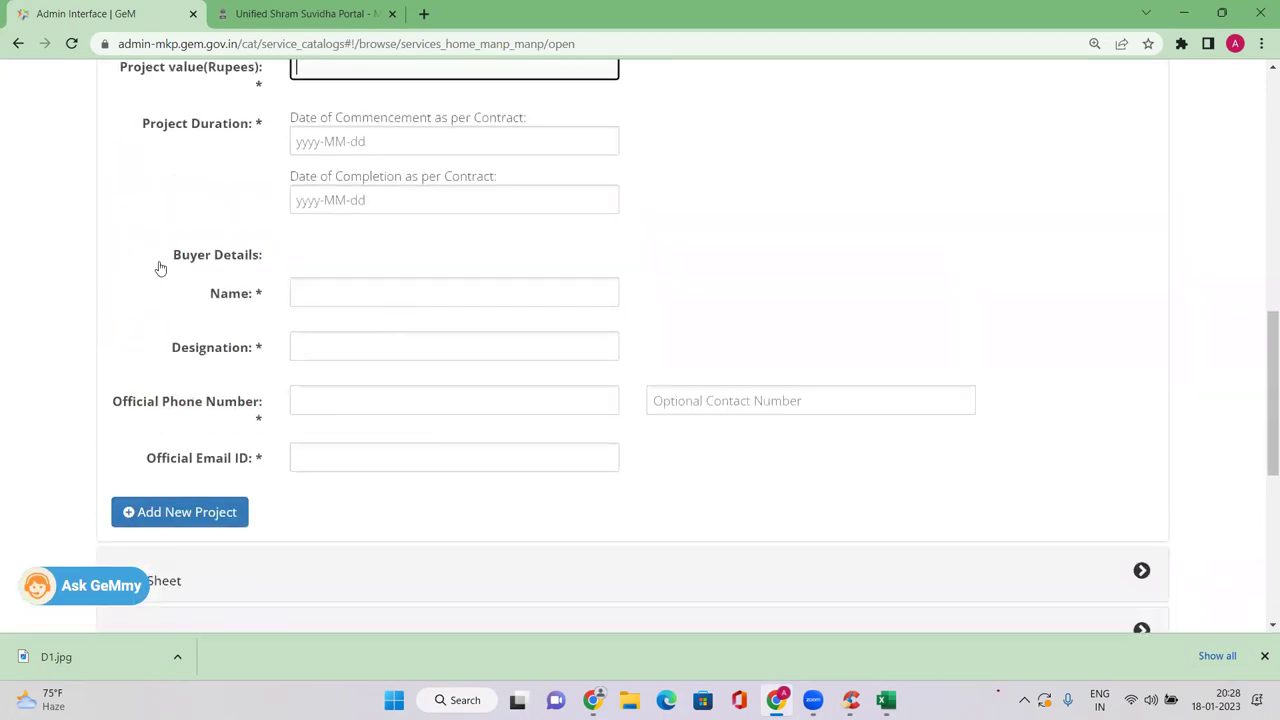
{"action": "left_click_drag", "start_coordinate": [160, 268], "coordinate": [271, 260]}
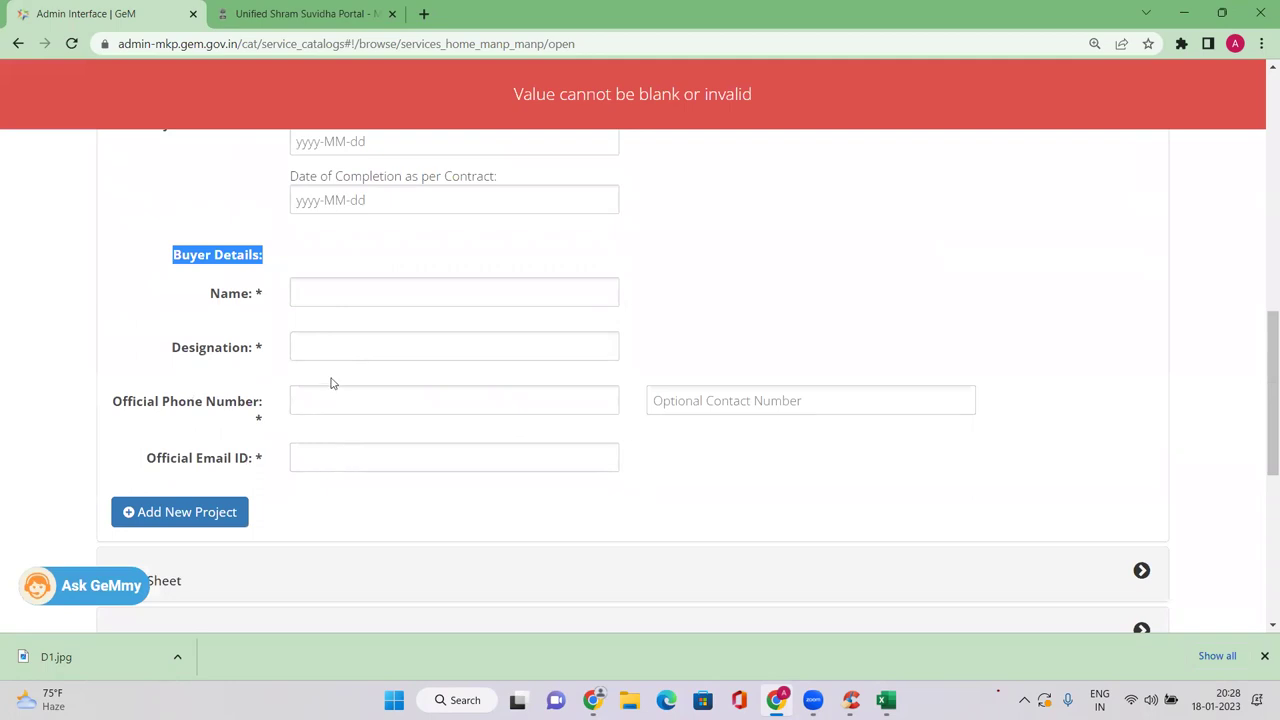
Examine the Project 1 form's Buyer Details fields: name, designation, official phone number and official email ID.
{"action": "scroll", "coordinate": [362, 392], "scroll_direction": "up", "scroll_amount": 3}
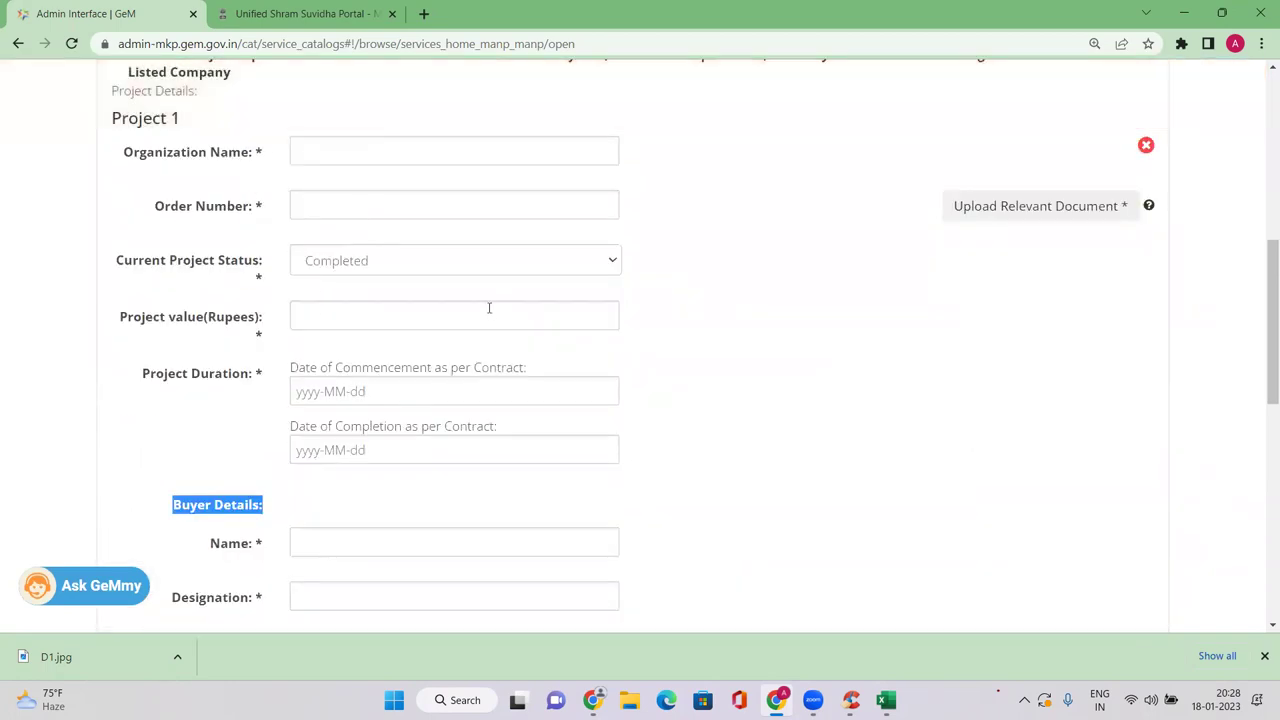
{"action": "scroll", "coordinate": [420, 320], "scroll_direction": "up", "scroll_amount": 3}
{"action": "scroll", "coordinate": [503, 337], "scroll_direction": "down", "scroll_amount": 4}
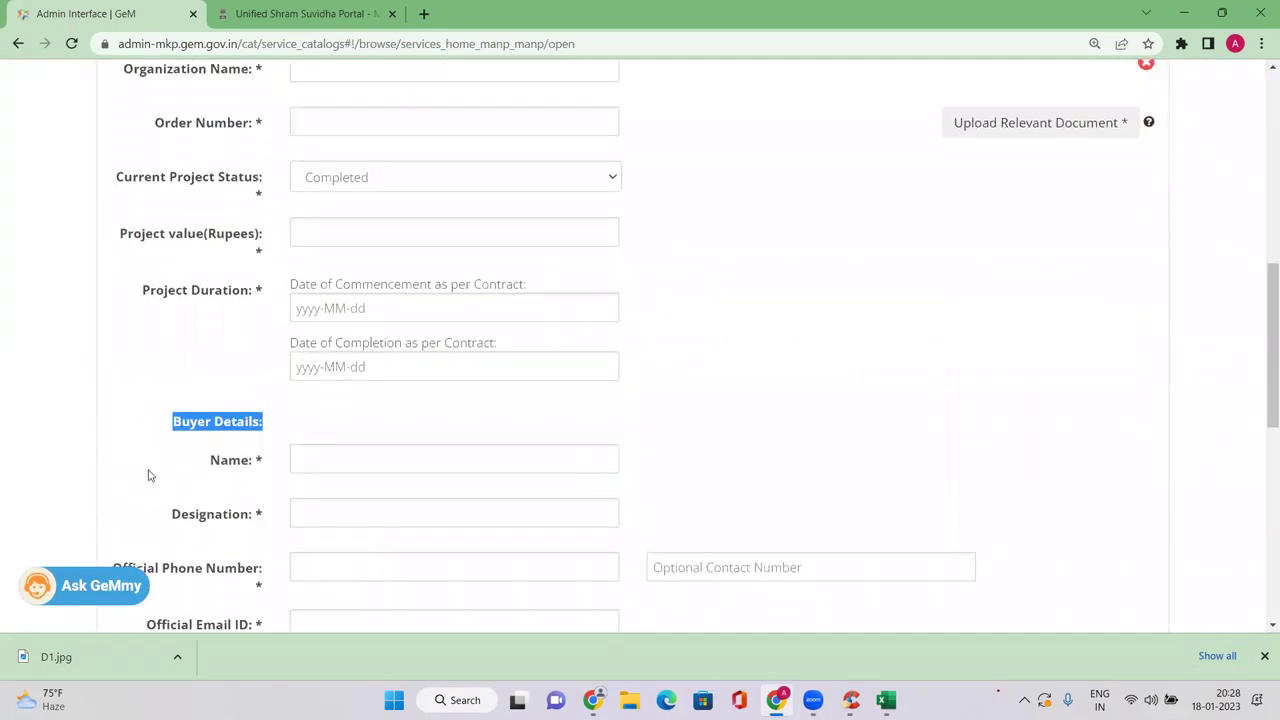
{"action": "left_click_drag", "start_coordinate": [166, 423], "coordinate": [285, 465]}
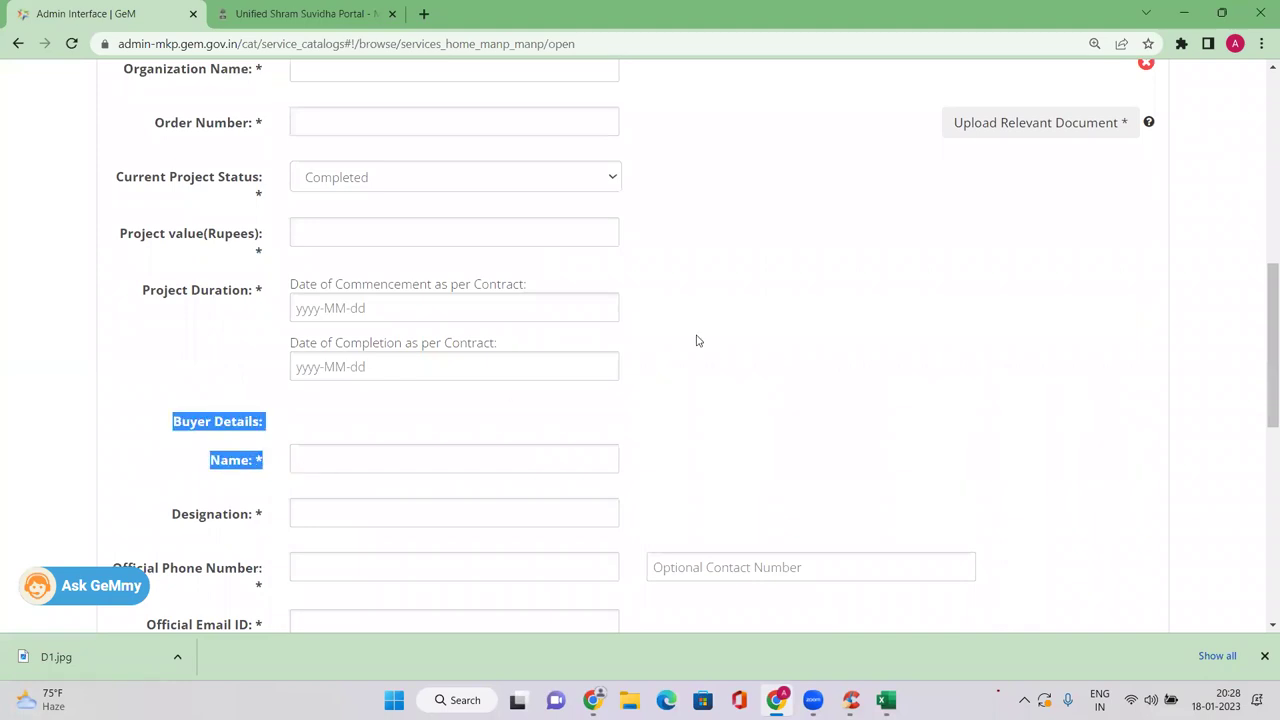
{"action": "scroll", "coordinate": [859, 235], "scroll_direction": "up", "scroll_amount": 2}
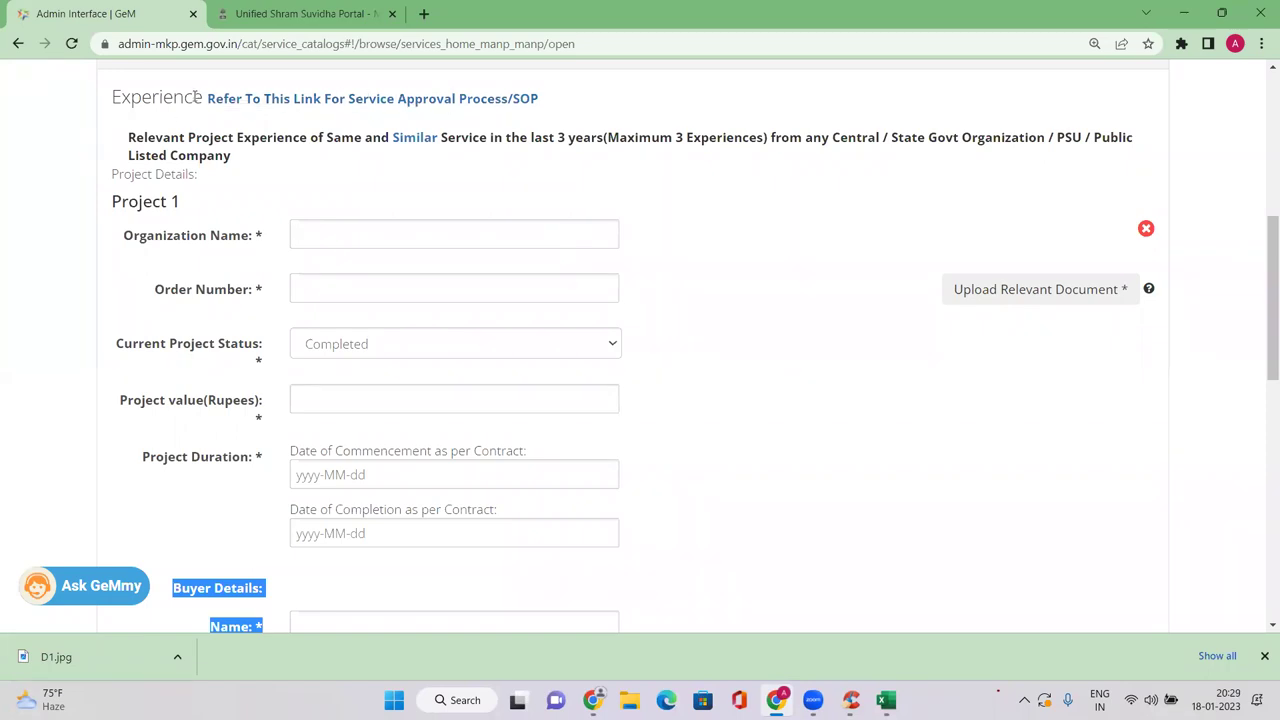
{"action": "left_click_drag", "start_coordinate": [203, 100], "coordinate": [86, 112]}
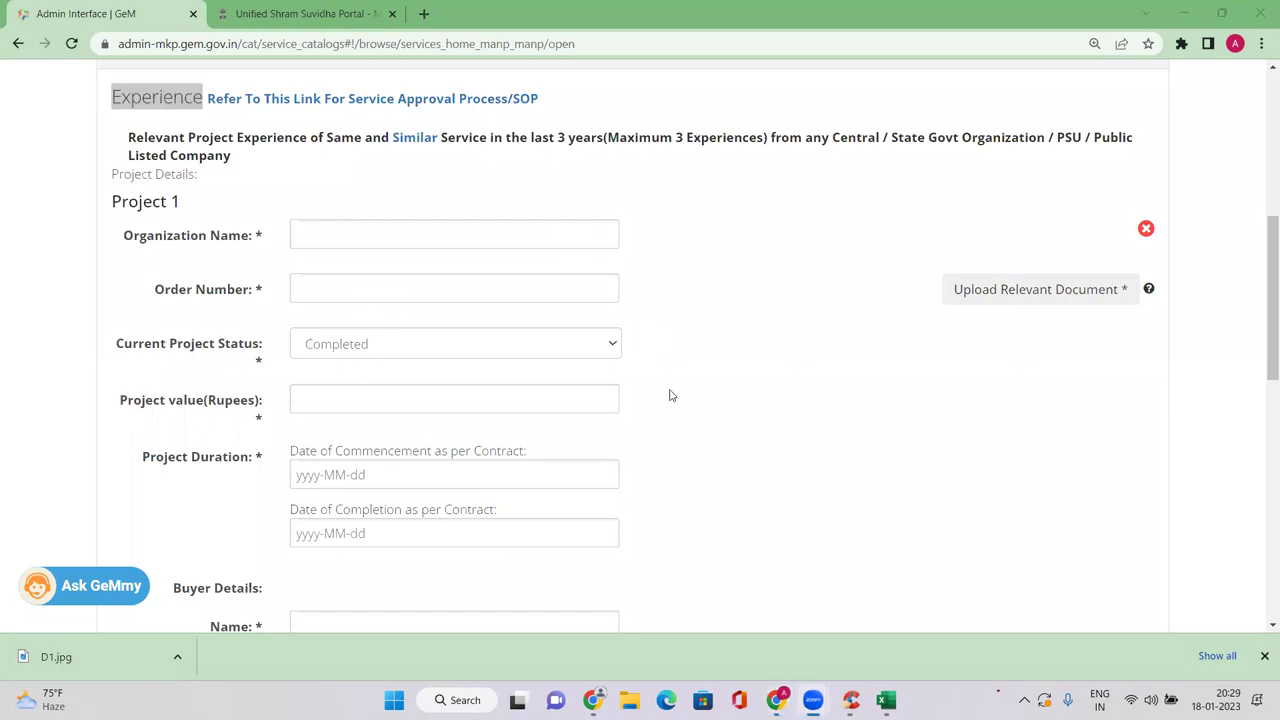
{"action": "scroll", "coordinate": [537, 377], "scroll_direction": "down", "scroll_amount": 4}
{"action": "scroll", "coordinate": [537, 381], "scroll_direction": "up", "scroll_amount": 2}
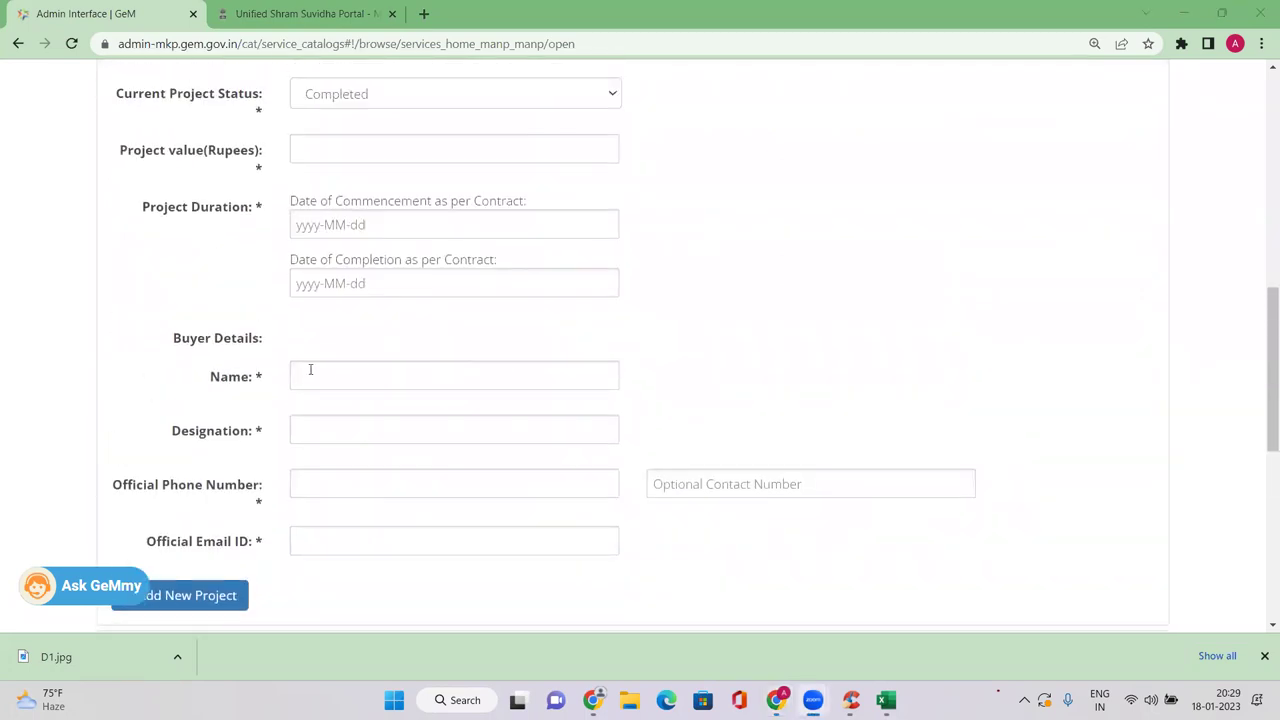
{"action": "triple_click", "coordinate": [275, 391]}
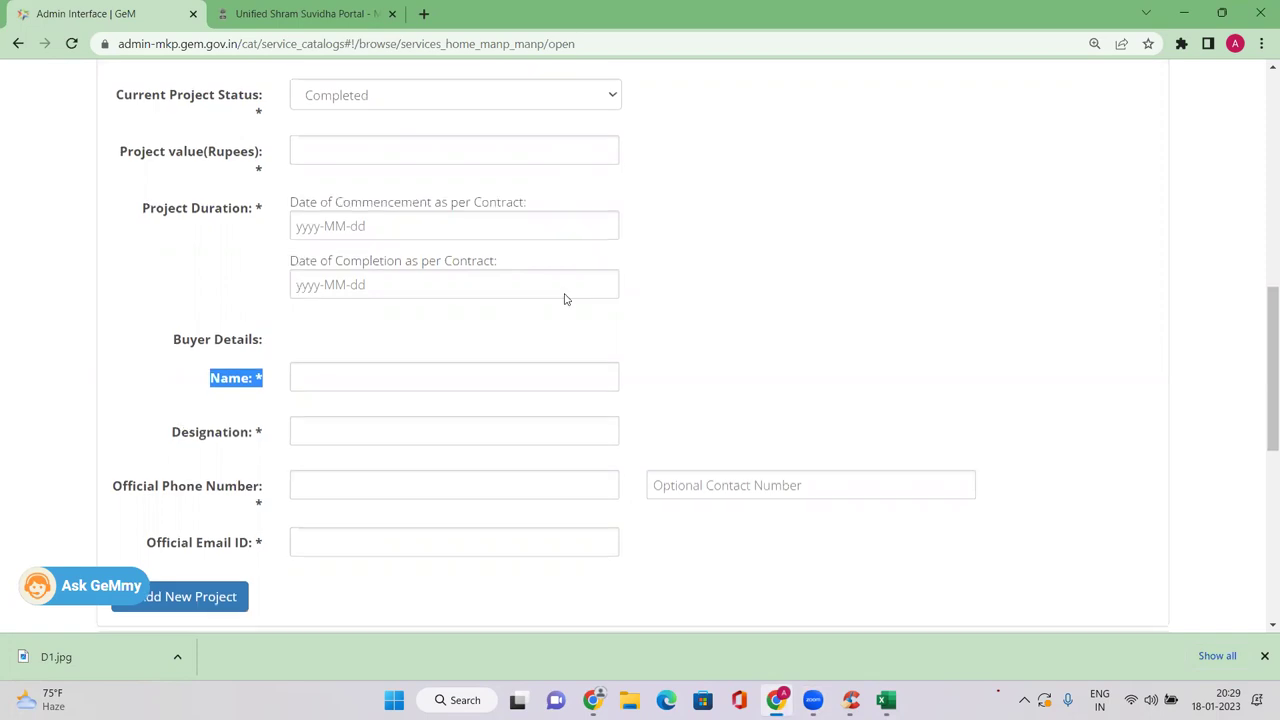
{"action": "scroll", "coordinate": [563, 297], "scroll_direction": "up", "scroll_amount": 3}
{"action": "scroll", "coordinate": [562, 258], "scroll_direction": "down", "scroll_amount": 2}
{"action": "scroll", "coordinate": [562, 258], "scroll_direction": "down", "scroll_amount": 1}
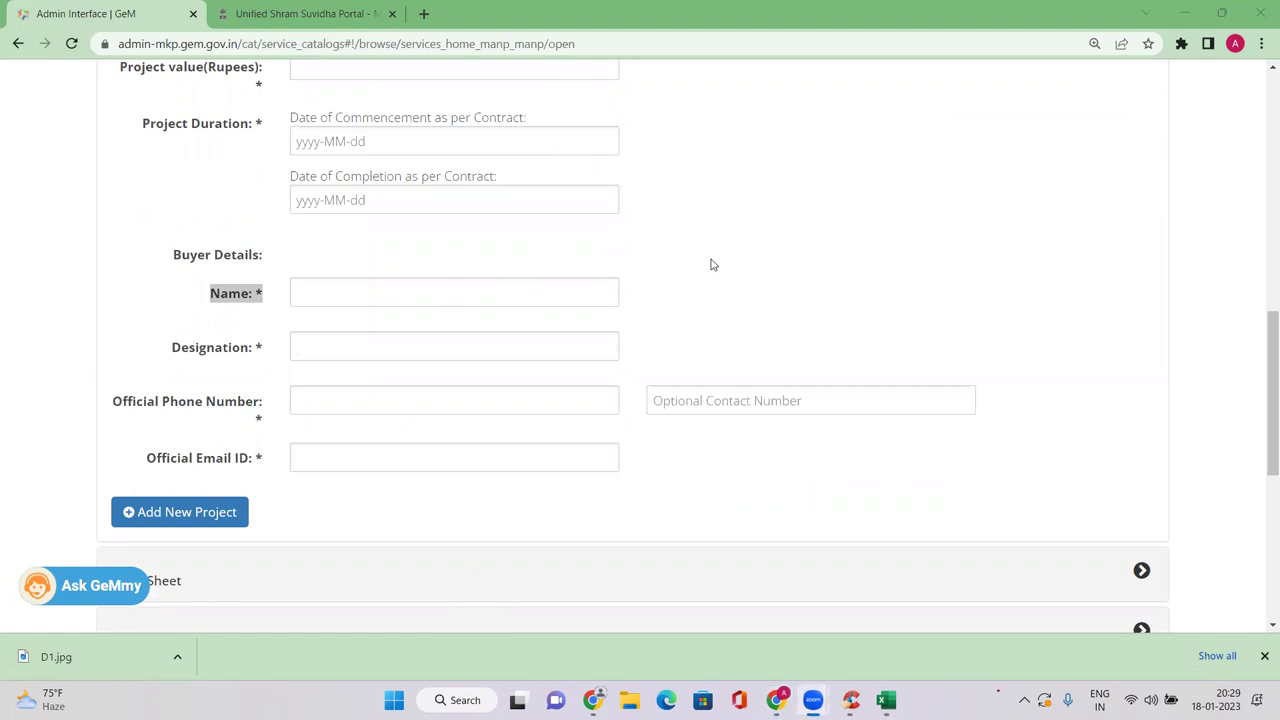
Try to remove the Project 1 entry from the Experience section.
{"action": "scroll", "coordinate": [800, 257], "scroll_direction": "up", "scroll_amount": 5}
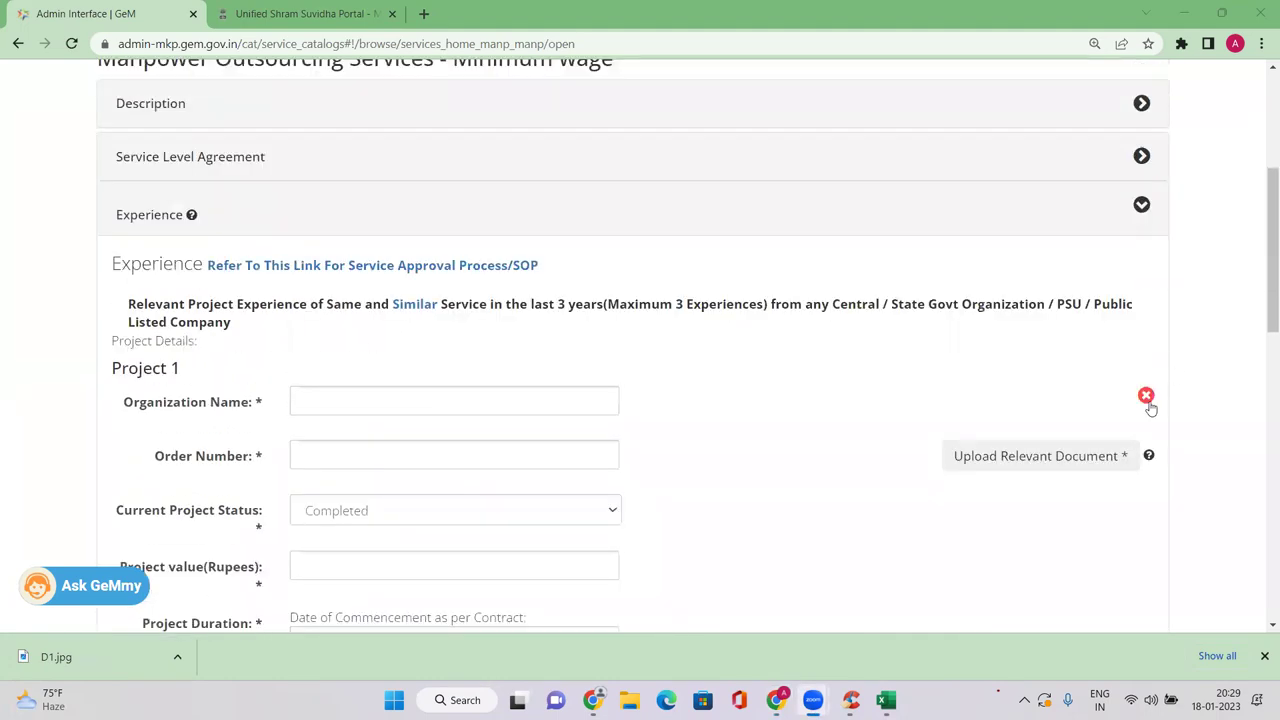
{"action": "left_click", "coordinate": [1148, 401]}
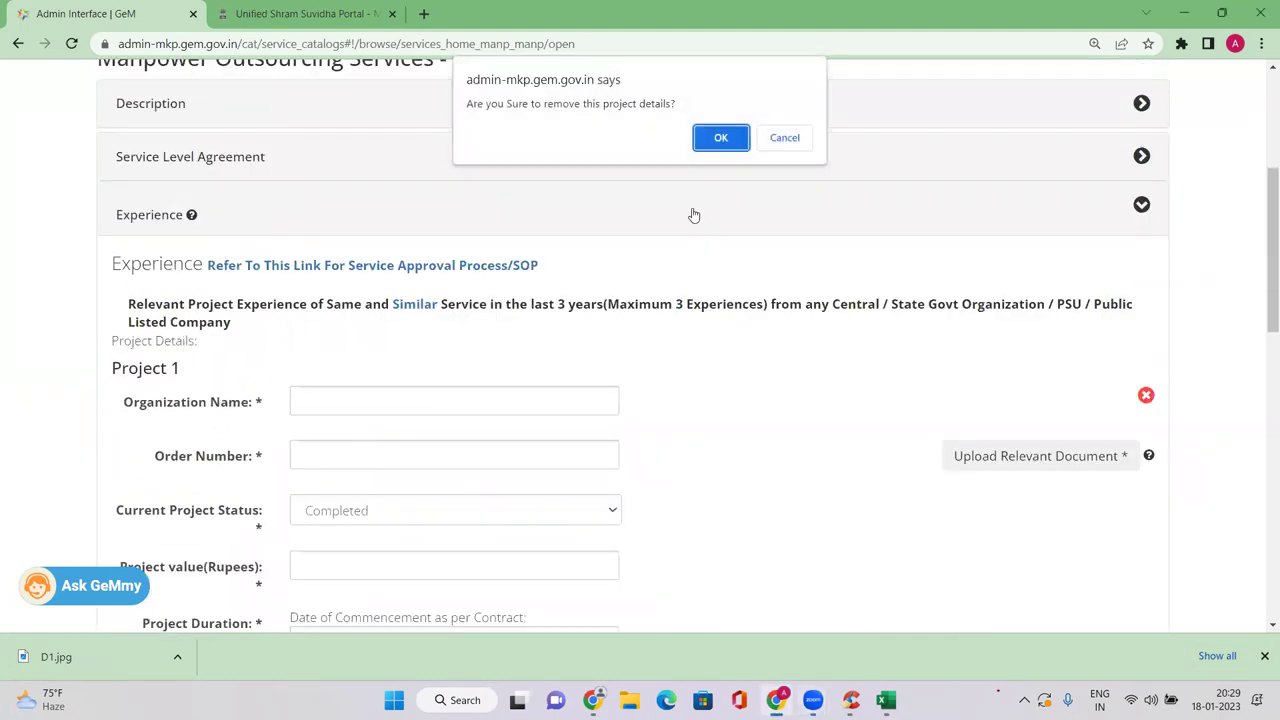
{"action": "left_click", "coordinate": [720, 138]}
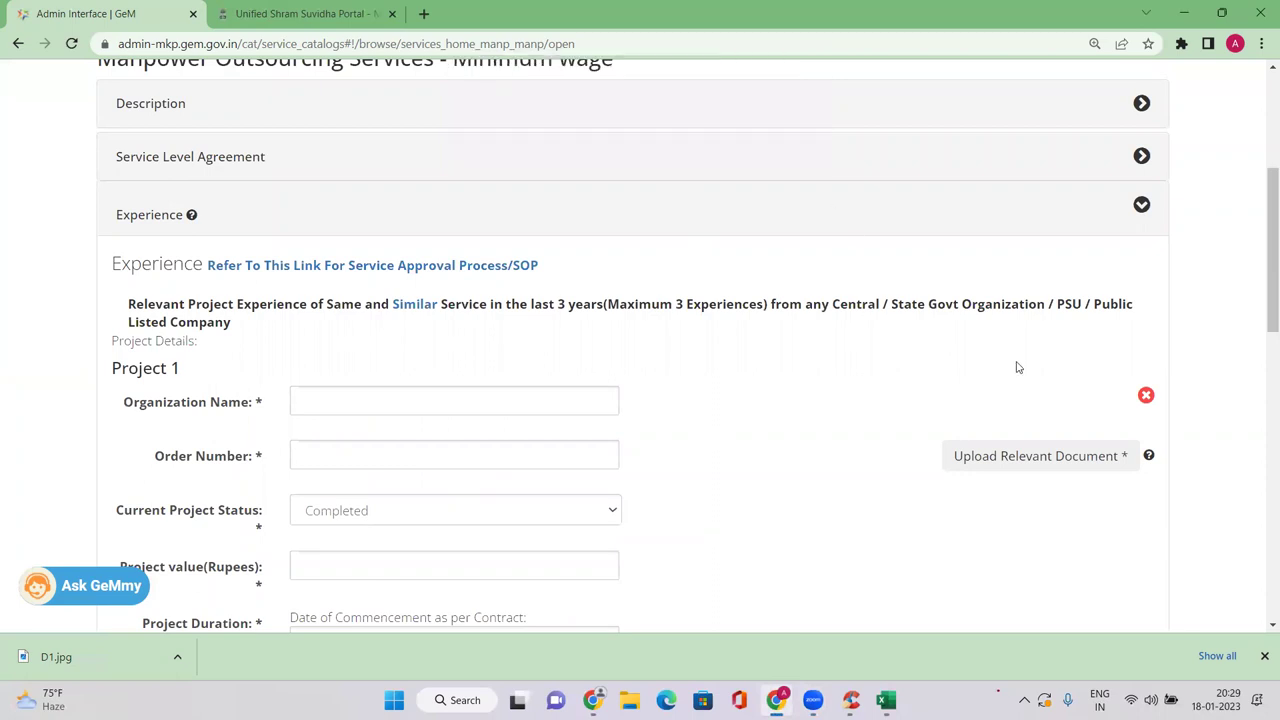
View the catalogue's Description section, collapse it and reopen the Experience section.
{"action": "scroll", "coordinate": [397, 305], "scroll_direction": "up", "scroll_amount": 1}
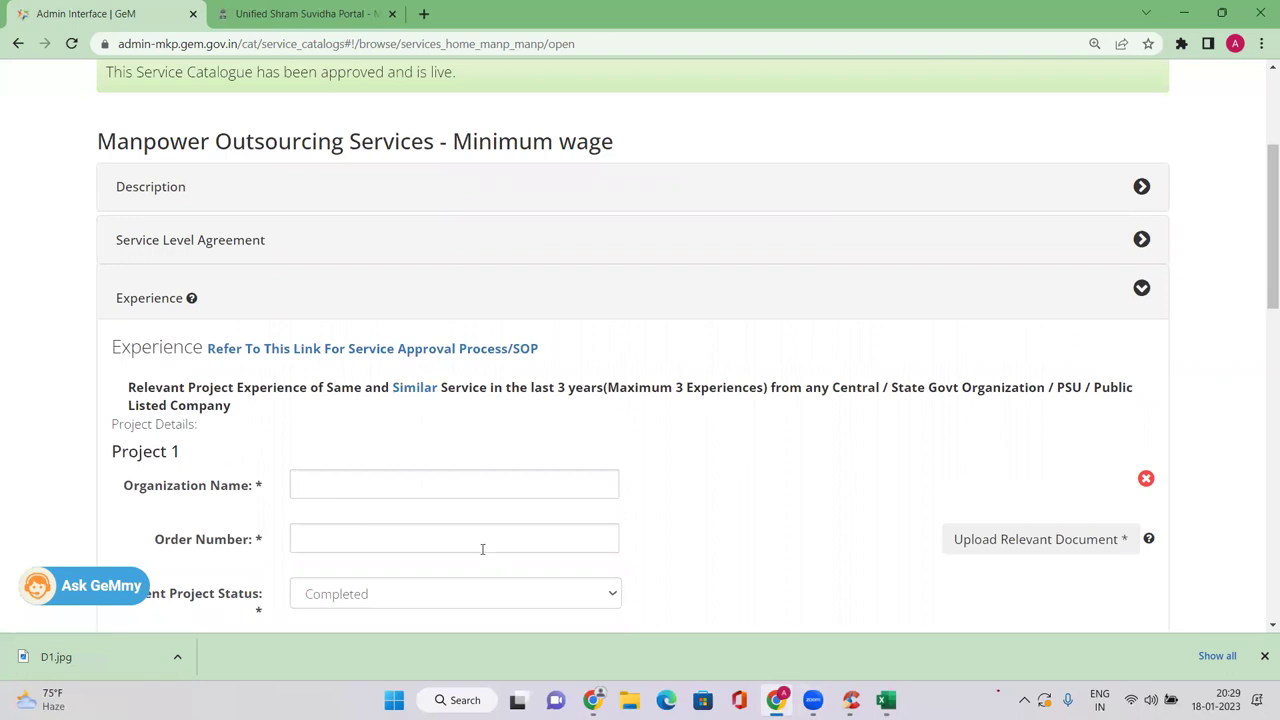
{"action": "left_click", "coordinate": [786, 190]}
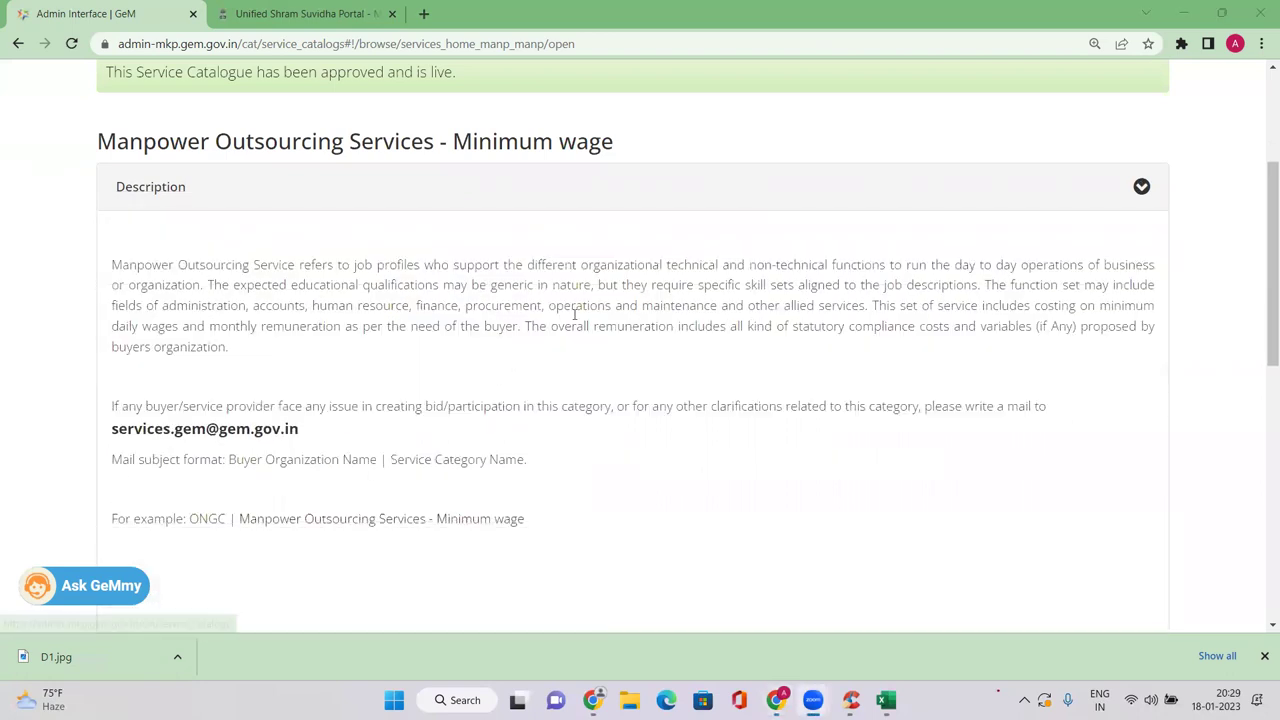
{"action": "left_click", "coordinate": [1142, 188]}
{"action": "scroll", "coordinate": [451, 265], "scroll_direction": "down", "scroll_amount": 5}
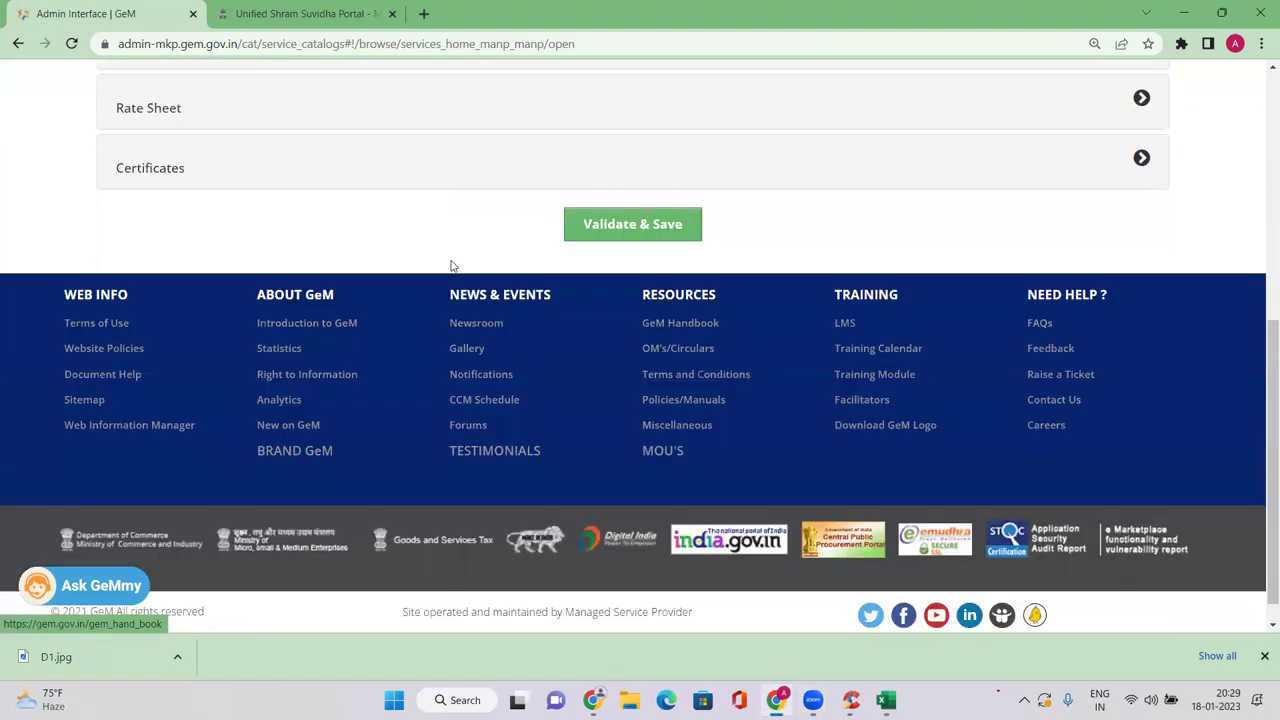
{"action": "scroll", "coordinate": [190, 160], "scroll_direction": "up", "scroll_amount": 1}
{"action": "left_click", "coordinate": [155, 135]}
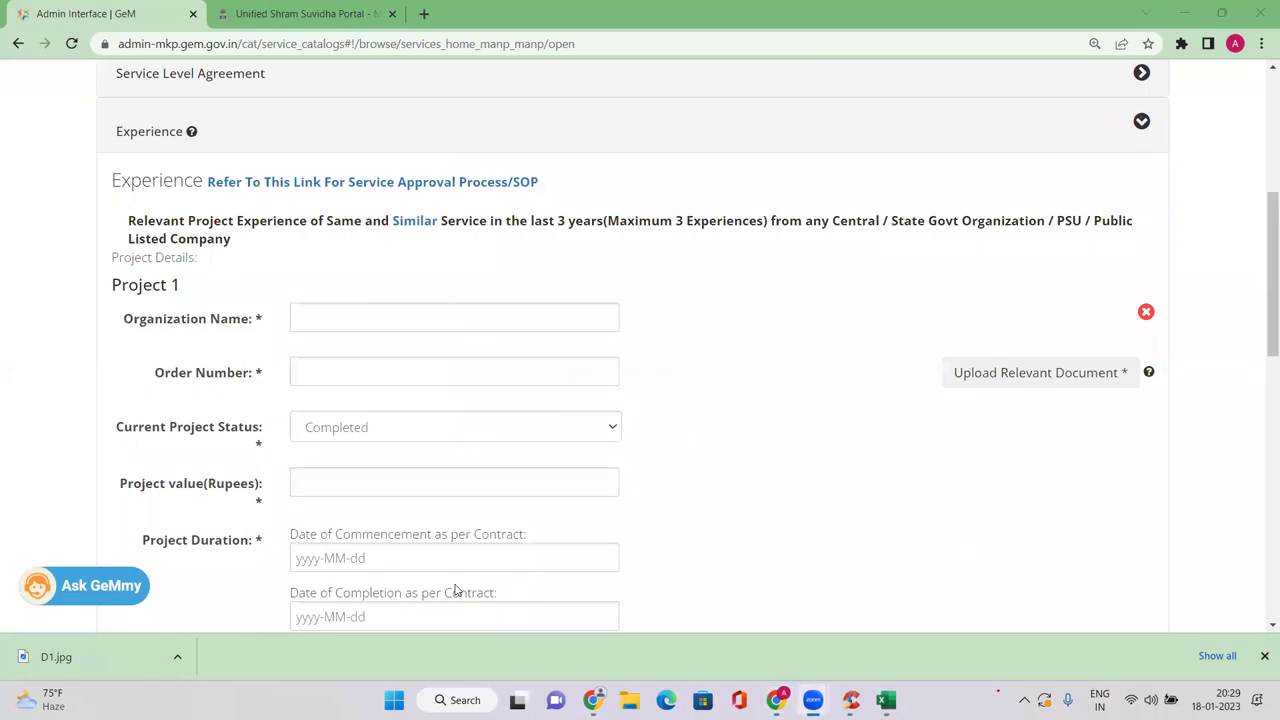
Review the Project 1 form from the project duration down to the buyer's contact fields, and back up to the Experience heading.
{"action": "scroll", "coordinate": [606, 317], "scroll_direction": "down", "scroll_amount": 2}
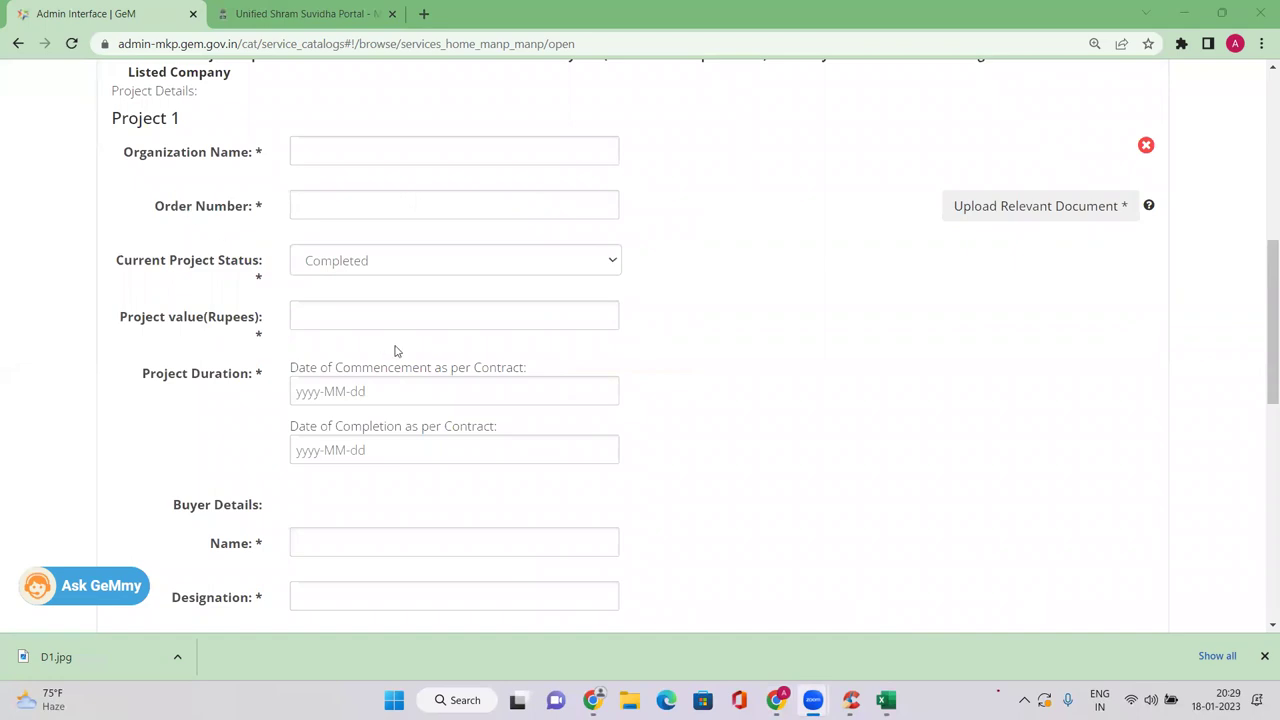
{"action": "scroll", "coordinate": [396, 350], "scroll_direction": "down", "scroll_amount": 1}
{"action": "scroll", "coordinate": [420, 366], "scroll_direction": "down", "scroll_amount": 2}
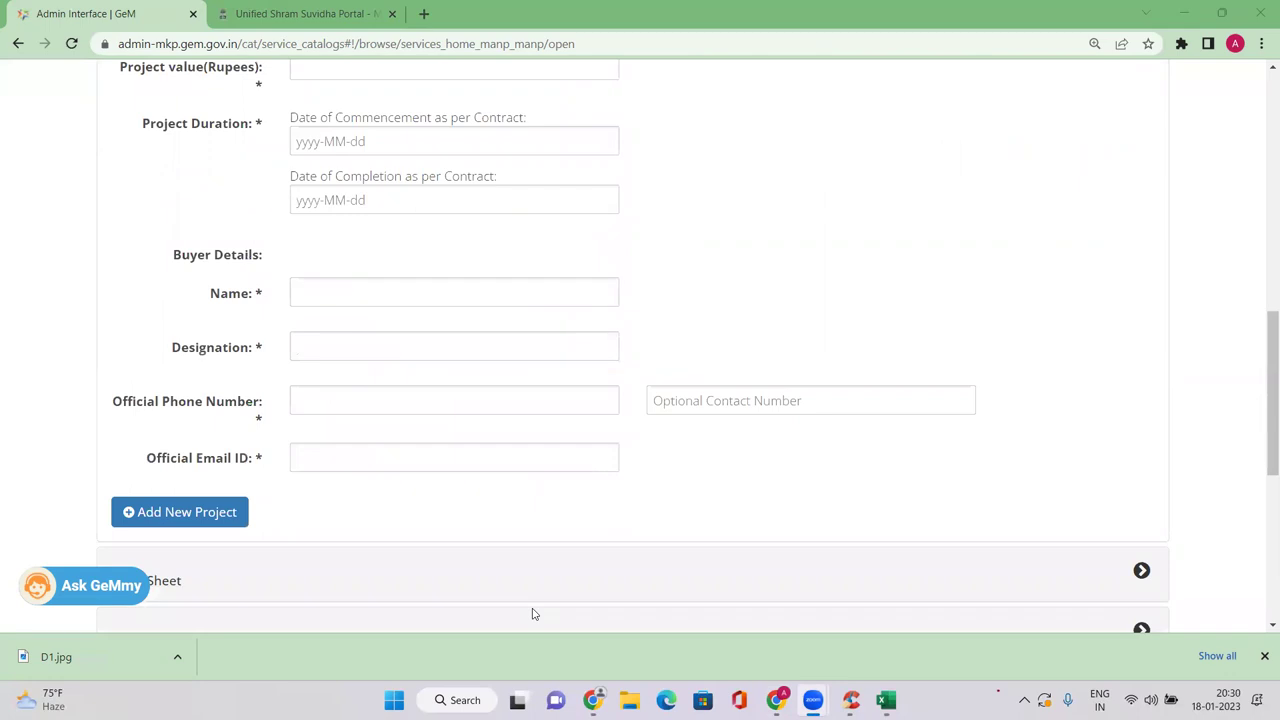
{"action": "scroll", "coordinate": [454, 289], "scroll_direction": "up", "scroll_amount": 1}
{"action": "scroll", "coordinate": [355, 394], "scroll_direction": "down", "scroll_amount": 1}
{"action": "left_click", "coordinate": [311, 457]}
{"action": "left_click", "coordinate": [783, 211]}
{"action": "scroll", "coordinate": [314, 271], "scroll_direction": "up", "scroll_amount": 3}
{"action": "scroll", "coordinate": [265, 190], "scroll_direction": "up", "scroll_amount": 1}
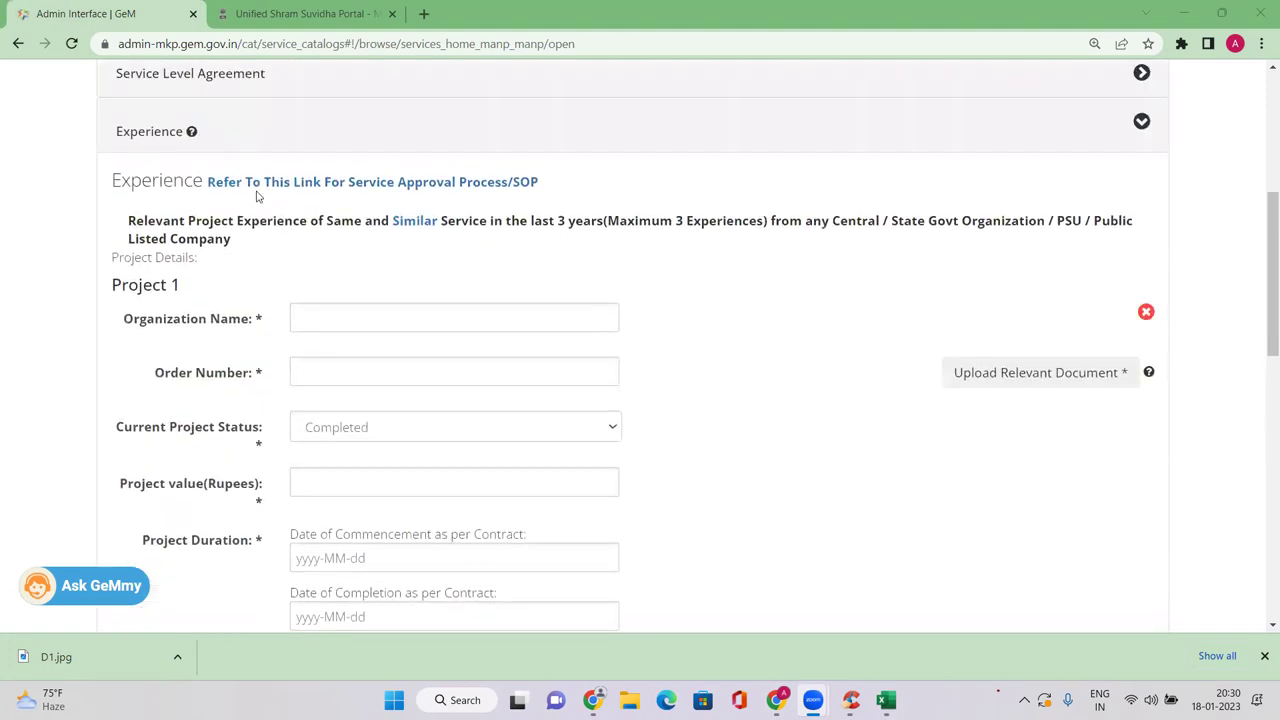
{"action": "double_click", "coordinate": [127, 183]}
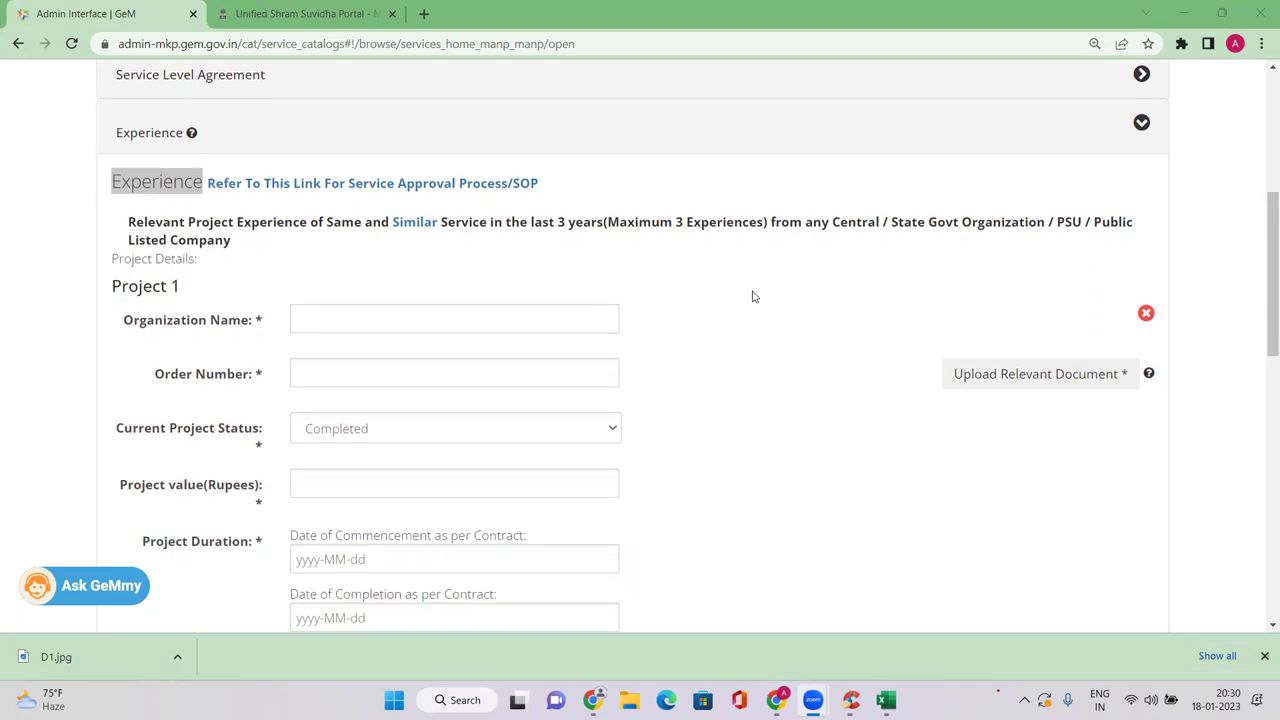
Open the Service Level Agreement section and skim its agreement overview and objectives.
{"action": "scroll", "coordinate": [751, 294], "scroll_direction": "up", "scroll_amount": 3}
{"action": "left_click", "coordinate": [240, 325]}
{"action": "scroll", "coordinate": [368, 310], "scroll_direction": "down", "scroll_amount": 5}
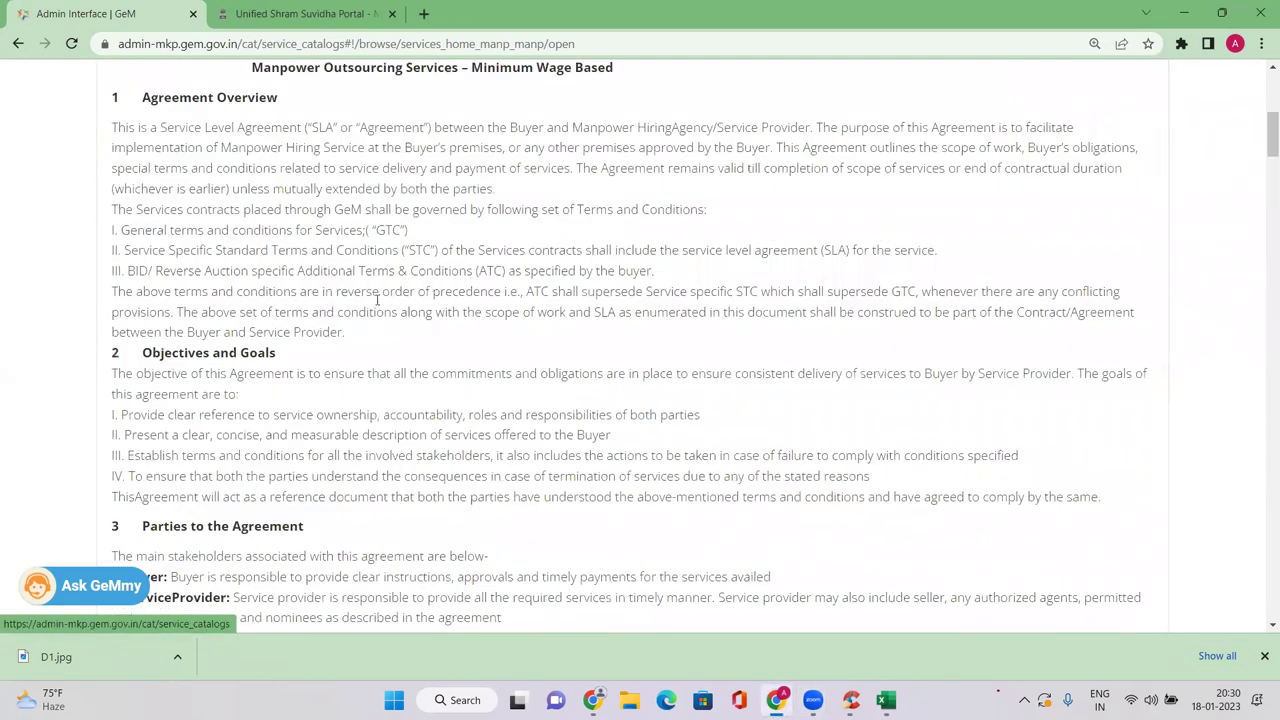
{"action": "scroll", "coordinate": [180, 425], "scroll_direction": "up", "scroll_amount": 7}
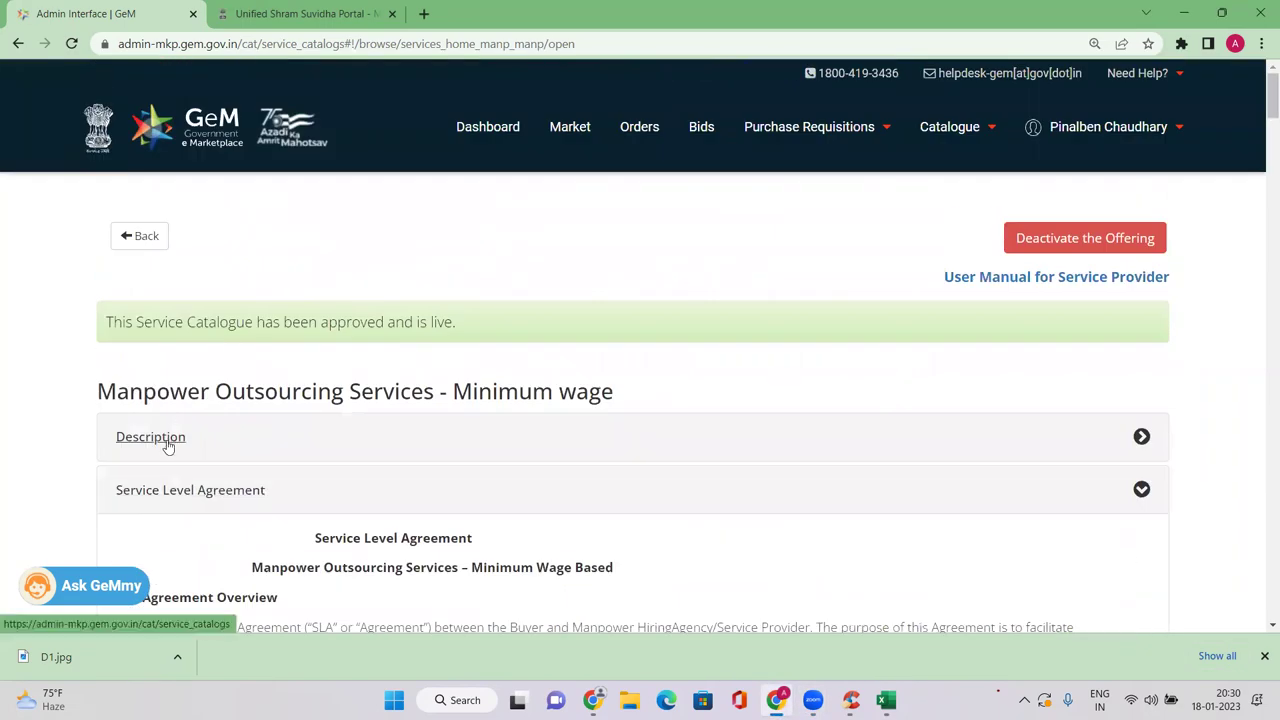
Expand the Description section and review the Manpower Outsourcing Services - Minimum wage title and description text.
{"action": "left_click", "coordinate": [172, 437]}
{"action": "scroll", "coordinate": [208, 294], "scroll_direction": "down", "scroll_amount": 2}
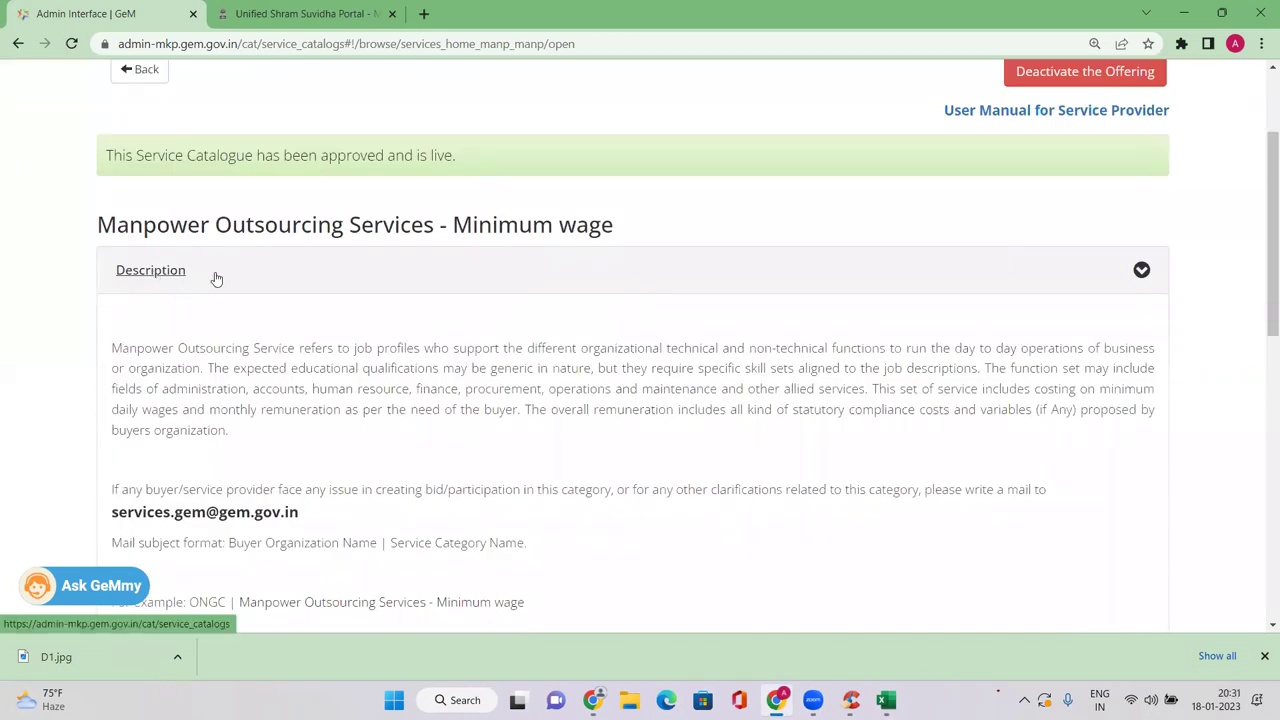
{"action": "scroll", "coordinate": [214, 277], "scroll_direction": "up", "scroll_amount": 2}
{"action": "left_click_drag", "start_coordinate": [130, 392], "coordinate": [492, 392]}
{"action": "scroll", "coordinate": [492, 390], "scroll_direction": "down", "scroll_amount": 3}
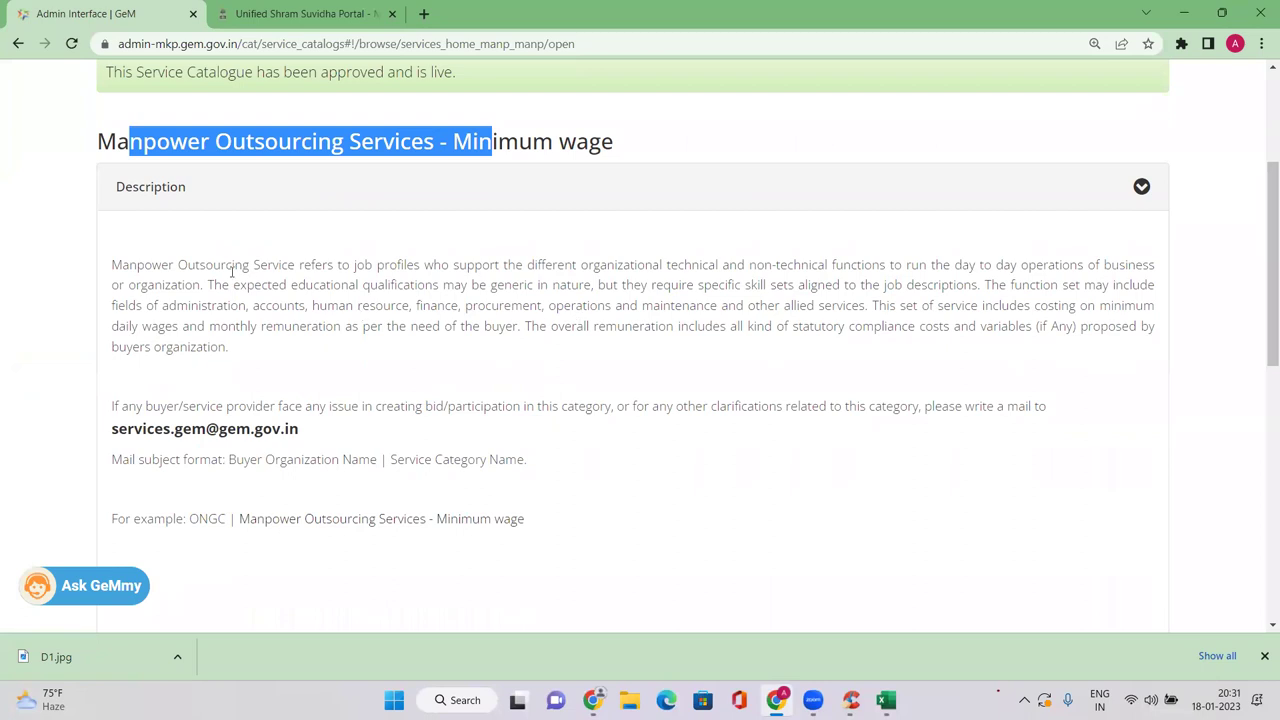
Reopen the Service Level Agreement, read down to the Service Provider's Obligations, and collapse the section.
{"action": "left_click", "coordinate": [171, 186]}
{"action": "left_click", "coordinate": [206, 245]}
{"action": "scroll", "coordinate": [330, 255], "scroll_direction": "down", "scroll_amount": 3}
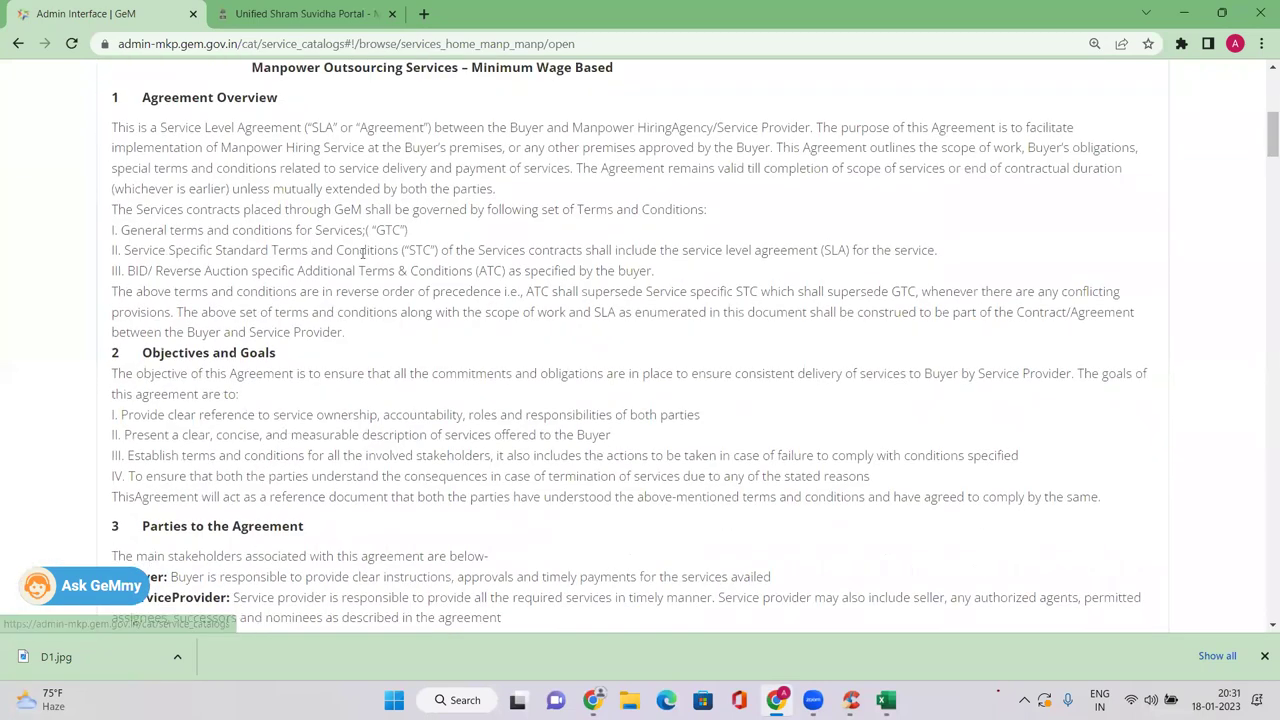
{"action": "scroll", "coordinate": [363, 248], "scroll_direction": "up", "scroll_amount": 2}
{"action": "left_click_drag", "start_coordinate": [306, 211], "coordinate": [570, 417]}
{"action": "left_click", "coordinate": [543, 386]}
{"action": "scroll", "coordinate": [543, 386], "scroll_direction": "down", "scroll_amount": 6}
{"action": "scroll", "coordinate": [543, 386], "scroll_direction": "down", "scroll_amount": 5}
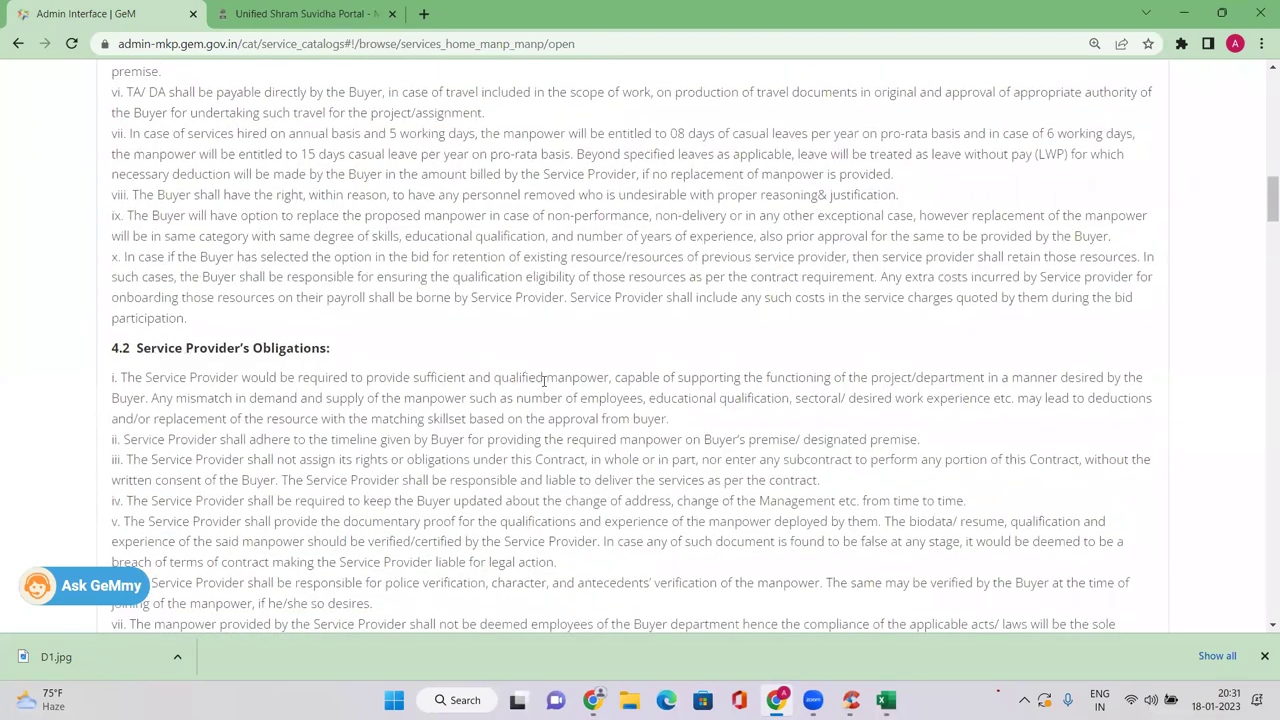
{"action": "scroll", "coordinate": [352, 390], "scroll_direction": "up", "scroll_amount": 12}
{"action": "left_click", "coordinate": [314, 327]}
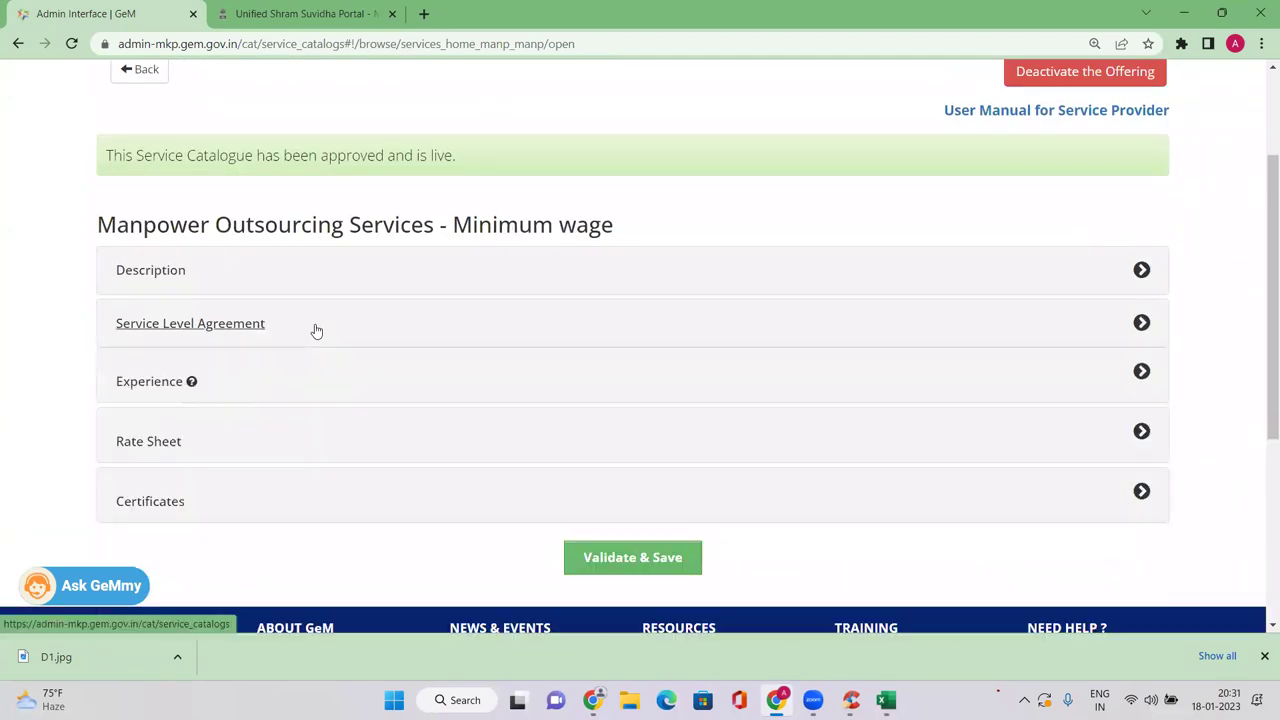
Expand the Experience section and remove the blank Project 1 entry.
{"action": "scroll", "coordinate": [216, 235], "scroll_direction": "down", "scroll_amount": 3}
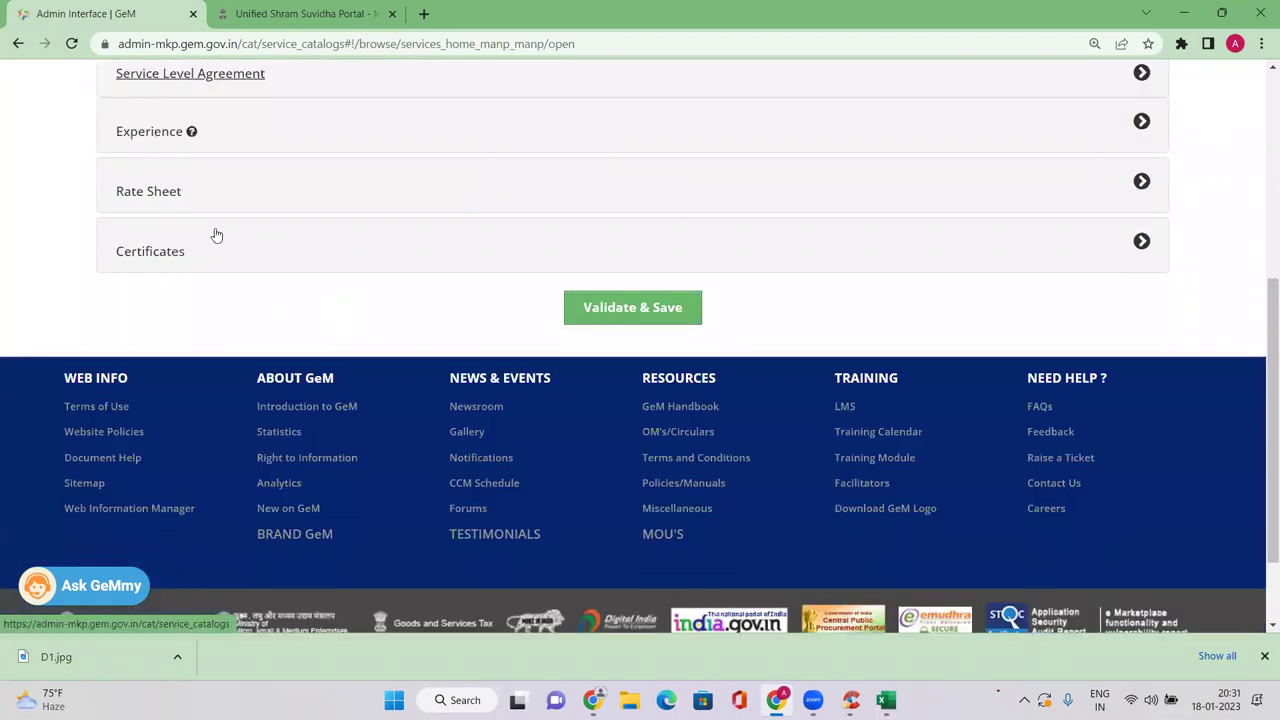
{"action": "left_click", "coordinate": [168, 136]}
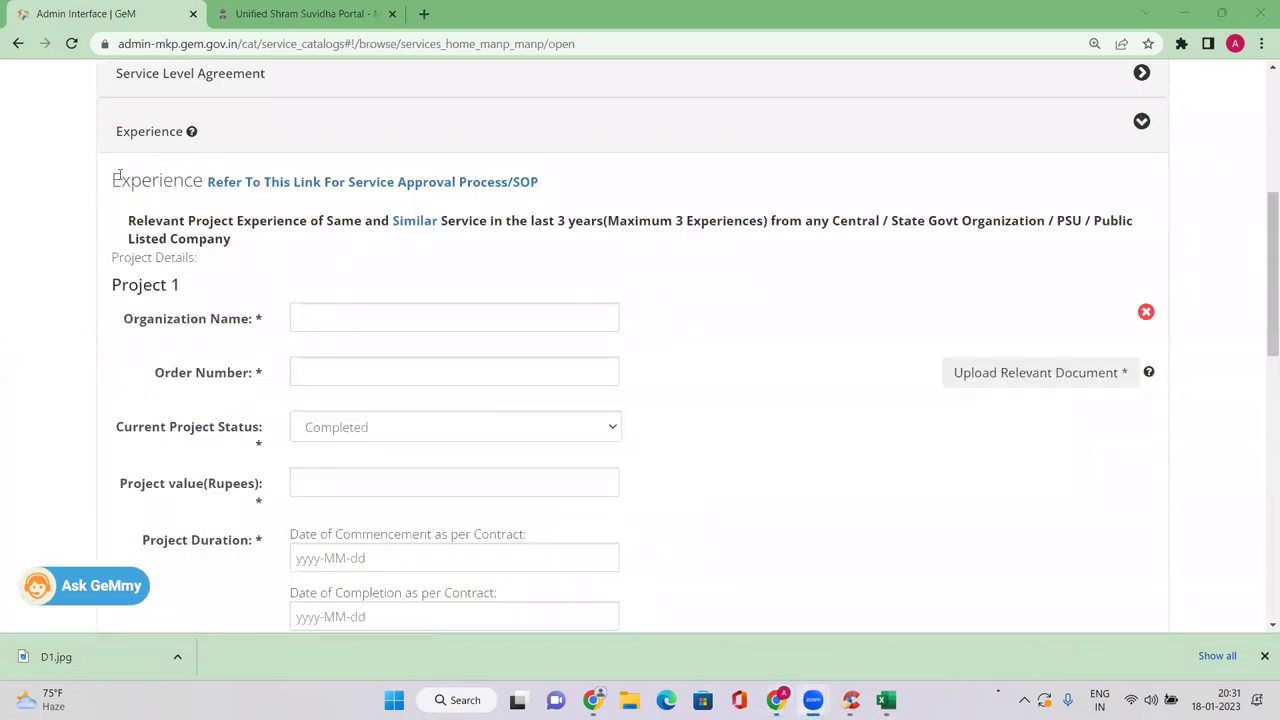
{"action": "left_click_drag", "start_coordinate": [198, 181], "coordinate": [97, 187]}
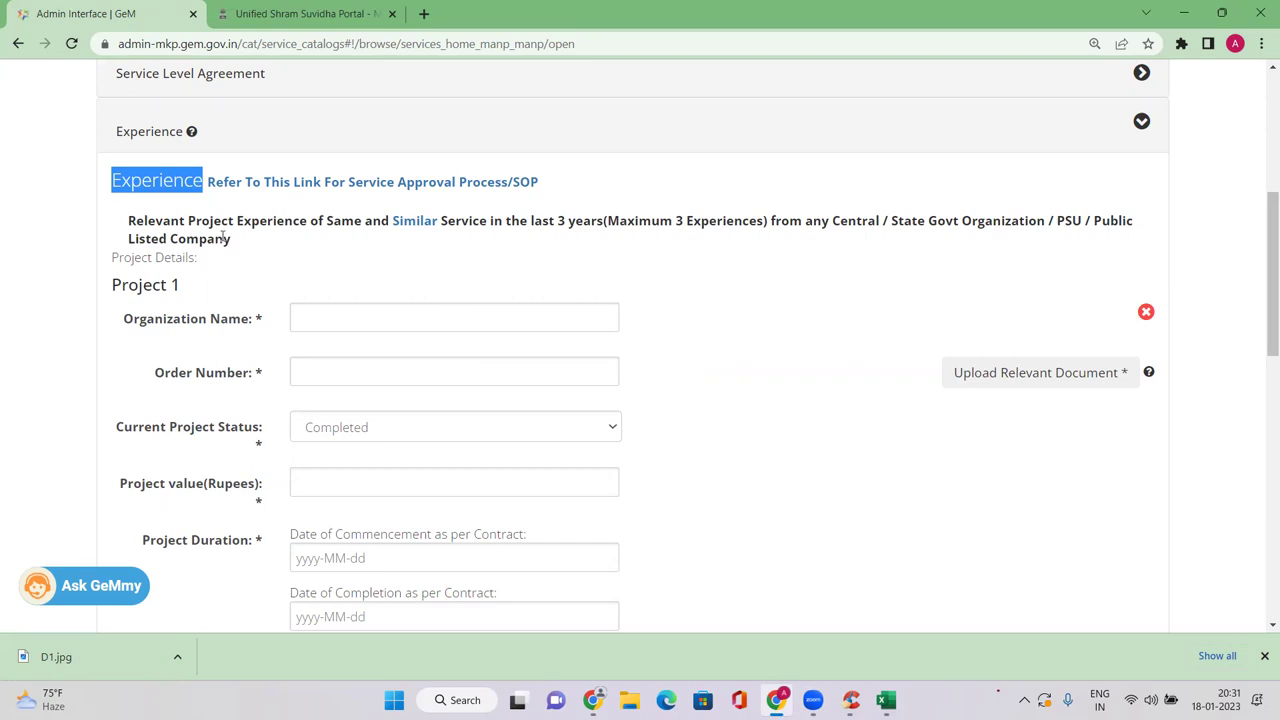
{"action": "left_click", "coordinate": [1146, 312]}
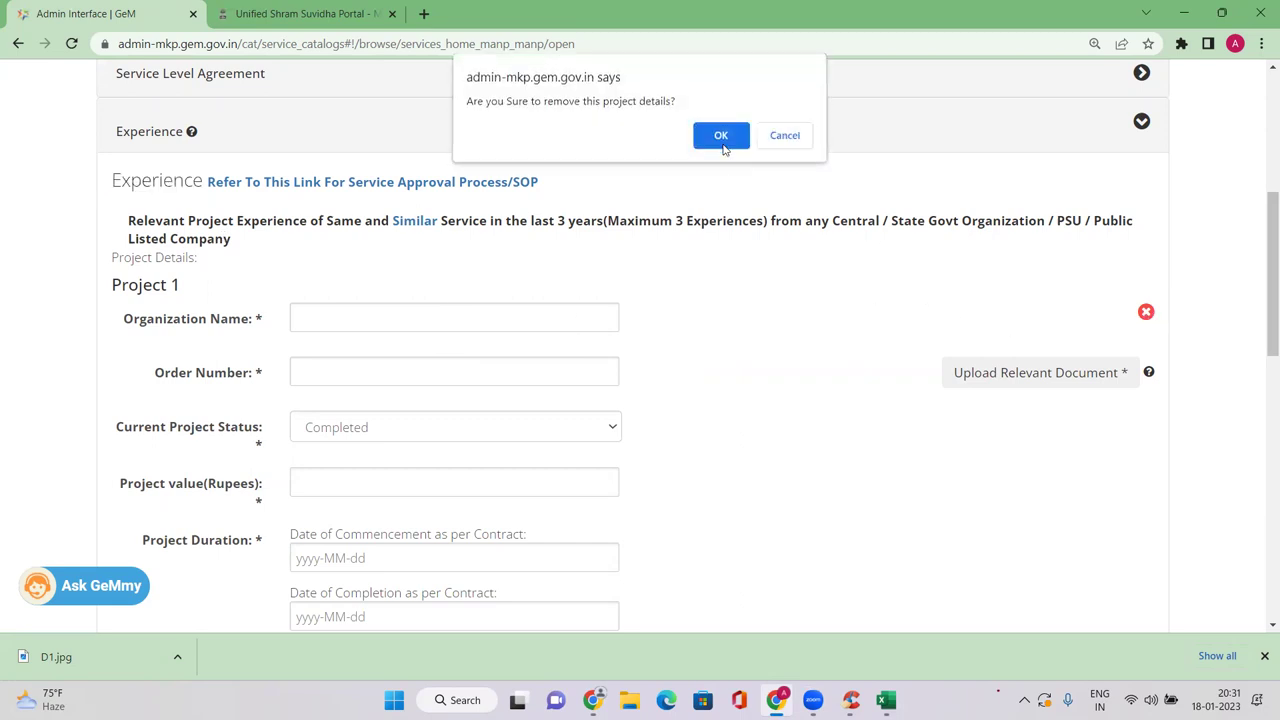
{"action": "left_click", "coordinate": [746, 141]}
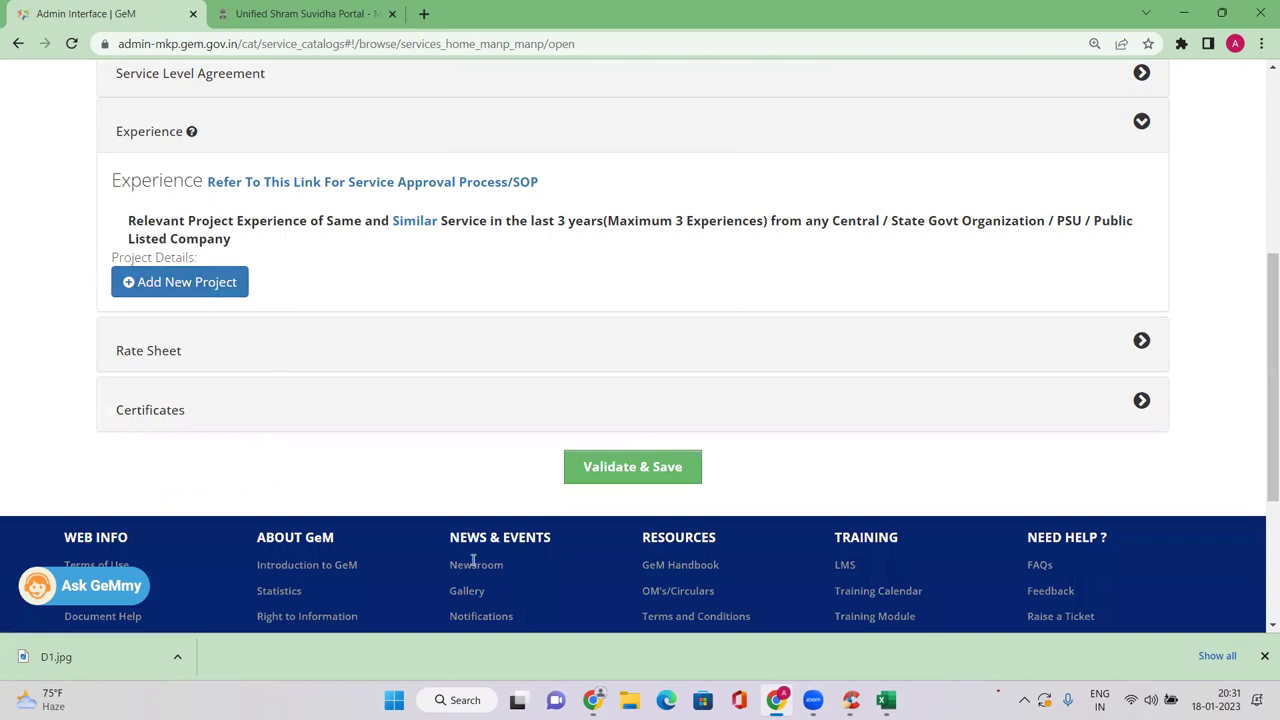
Expand the Rate Sheet section, add a new row and set its Skill Category to Unskilled.
{"action": "left_click", "coordinate": [150, 350]}
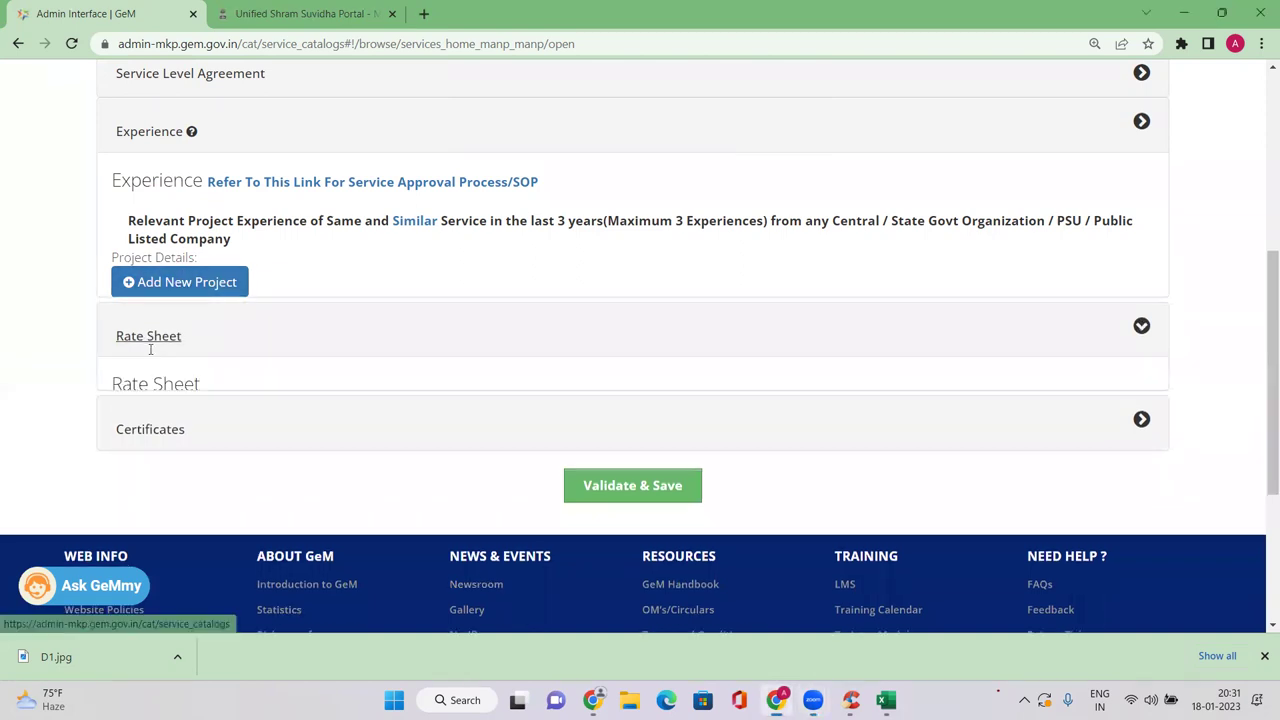
{"action": "scroll", "coordinate": [283, 355], "scroll_direction": "down", "scroll_amount": 3}
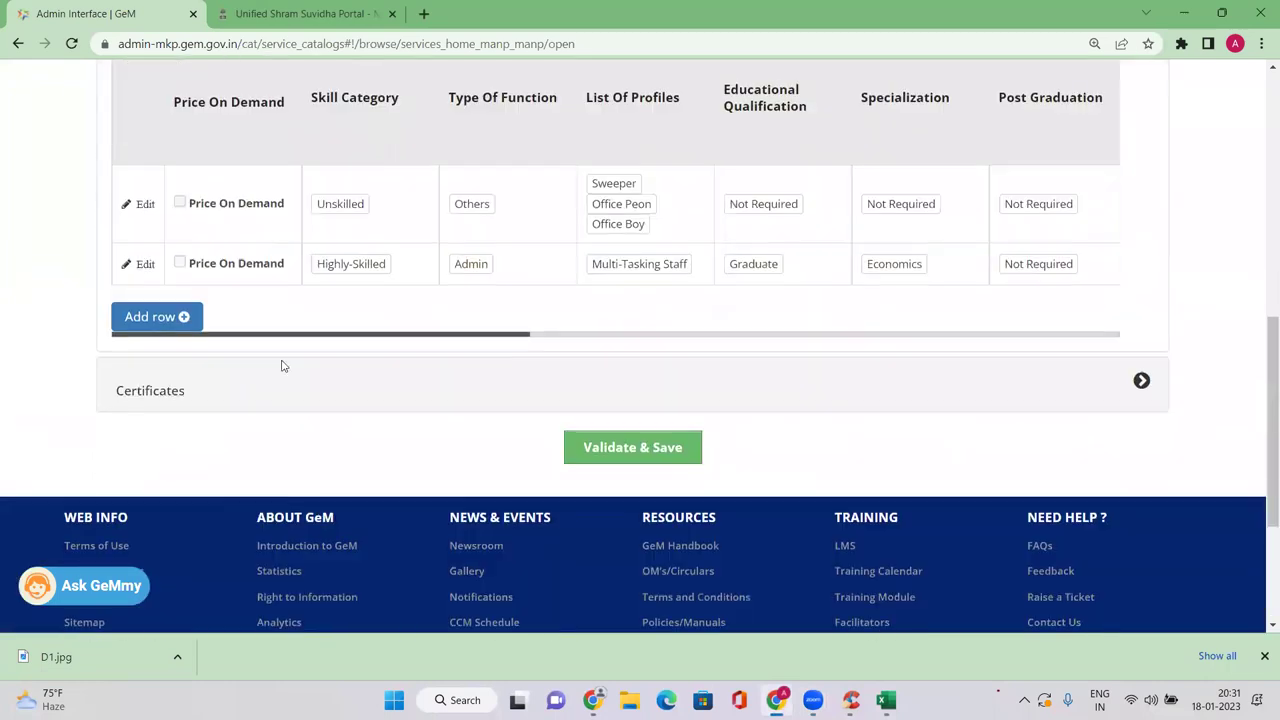
{"action": "left_click", "coordinate": [160, 316]}
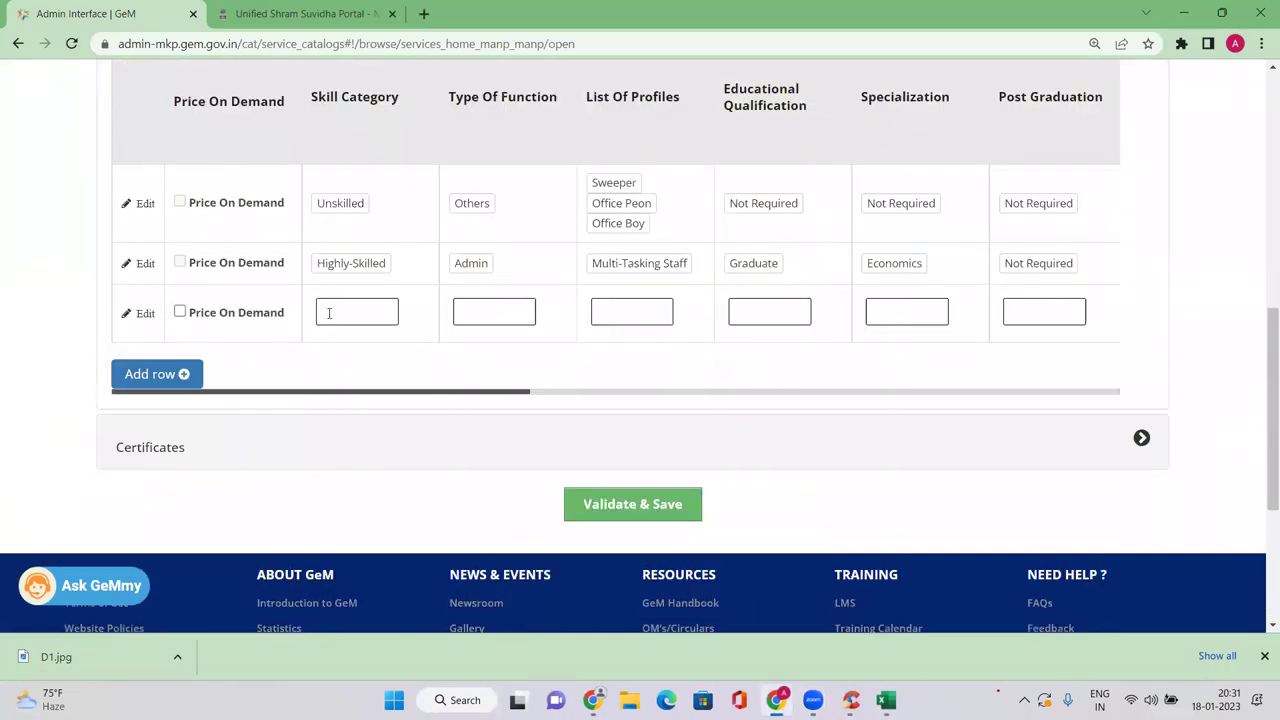
{"action": "left_click", "coordinate": [340, 310]}
{"action": "scroll", "coordinate": [410, 332], "scroll_direction": "down", "scroll_amount": 2}
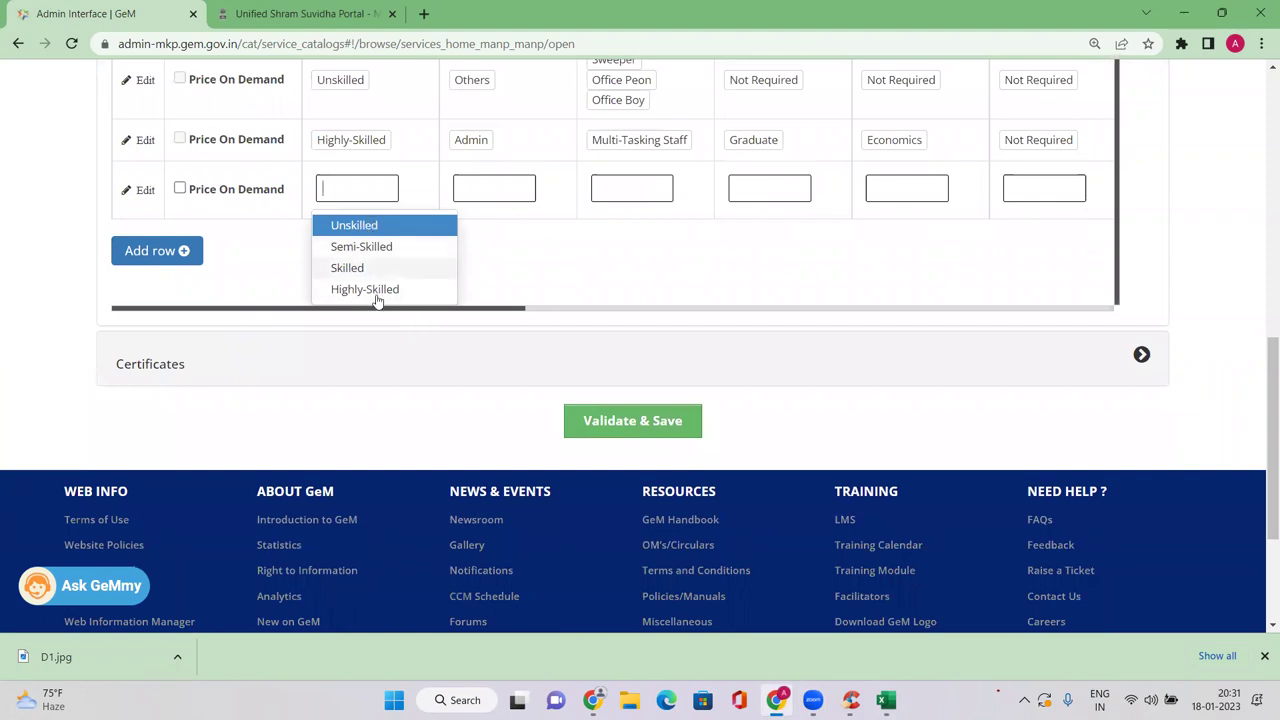
{"action": "left_click", "coordinate": [363, 225]}
Set the new rate sheet row's Type Of Function to Others.
{"action": "left_click", "coordinate": [482, 199]}
{"action": "scroll", "coordinate": [552, 190], "scroll_direction": "down", "scroll_amount": 2}
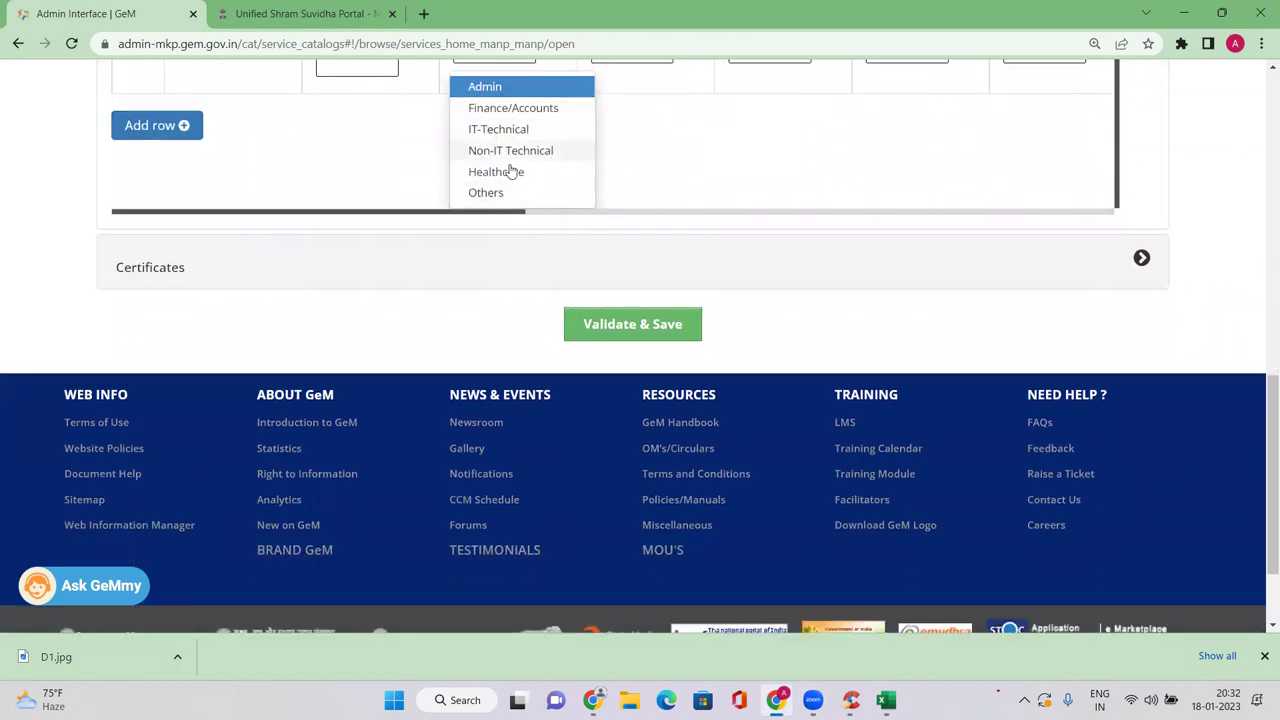
{"action": "scroll", "coordinate": [651, 167], "scroll_direction": "up", "scroll_amount": 1}
{"action": "scroll", "coordinate": [651, 166], "scroll_direction": "down", "scroll_amount": 1}
{"action": "left_click", "coordinate": [494, 195]}
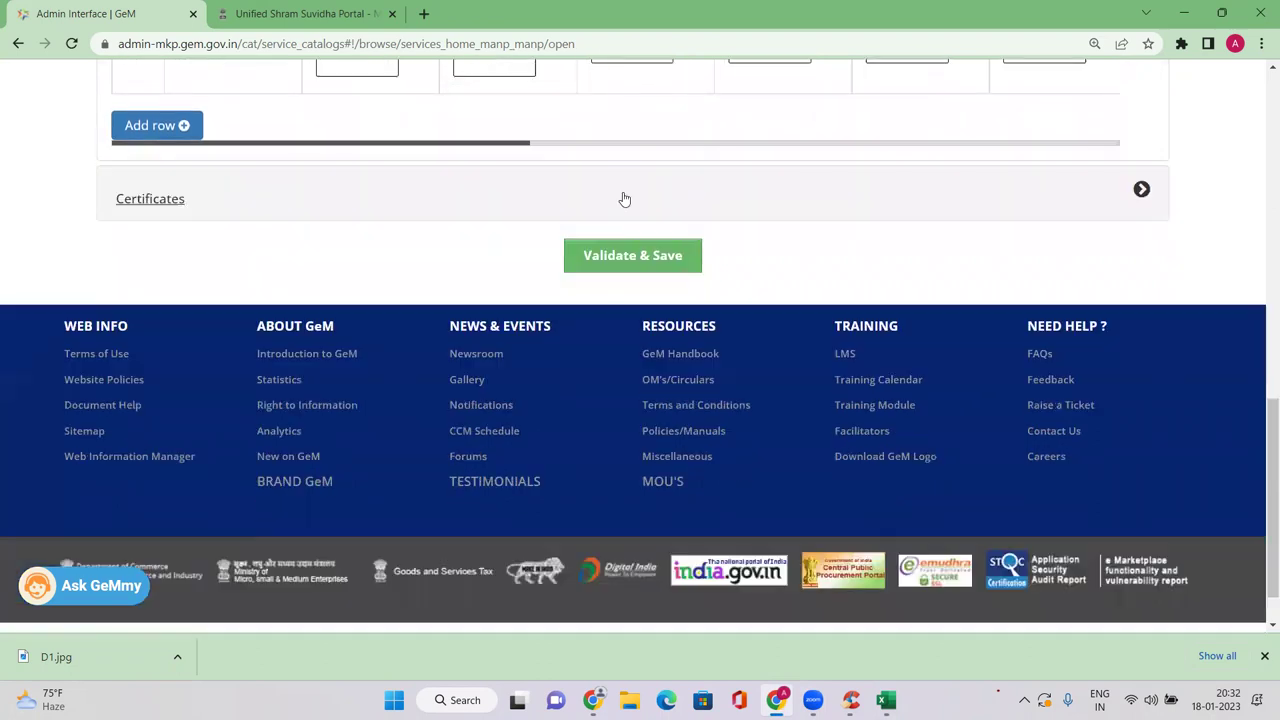
Look through the available profiles for the new row and add Cook to its List Of Profiles.
{"action": "scroll", "coordinate": [620, 200], "scroll_direction": "up", "scroll_amount": 2}
{"action": "scroll", "coordinate": [642, 193], "scroll_direction": "up", "scroll_amount": 1}
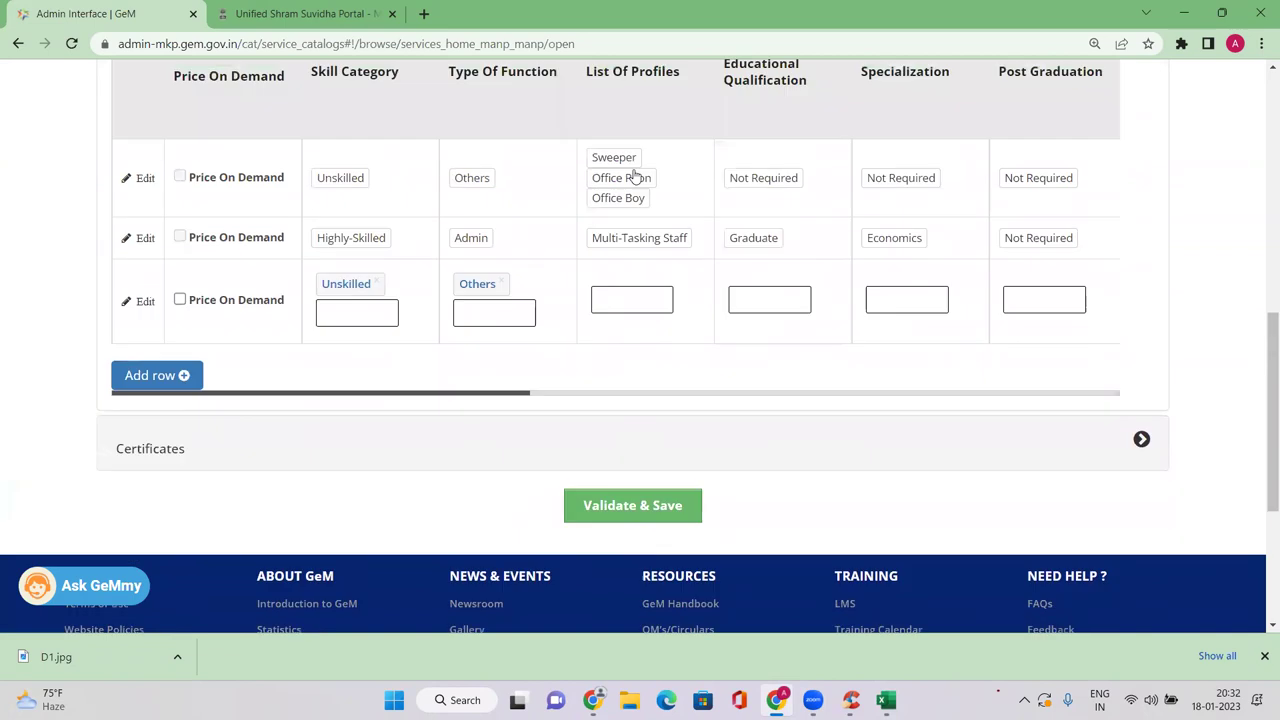
{"action": "left_click", "coordinate": [634, 300]}
{"action": "scroll", "coordinate": [660, 270], "scroll_direction": "down", "scroll_amount": 1}
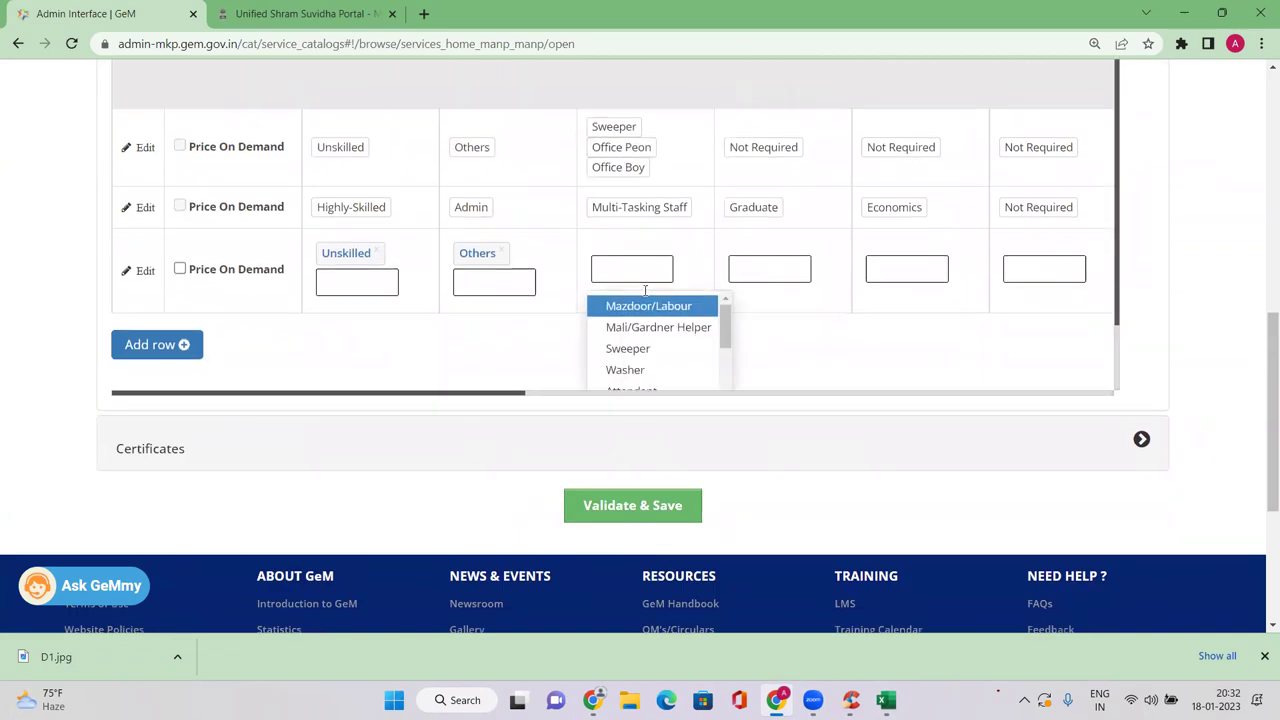
{"action": "scroll", "coordinate": [686, 243], "scroll_direction": "down", "scroll_amount": 2}
{"action": "scroll", "coordinate": [686, 243], "scroll_direction": "up", "scroll_amount": 2}
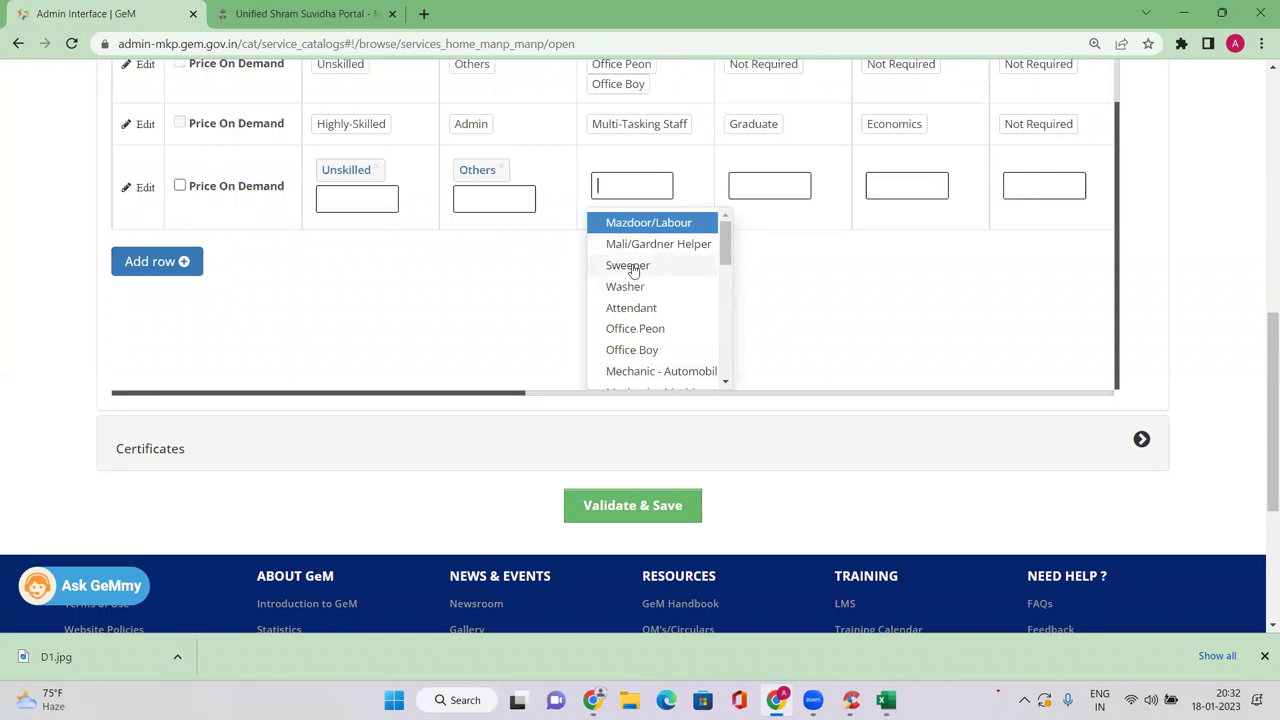
{"action": "scroll", "coordinate": [650, 320], "scroll_direction": "down", "scroll_amount": 5}
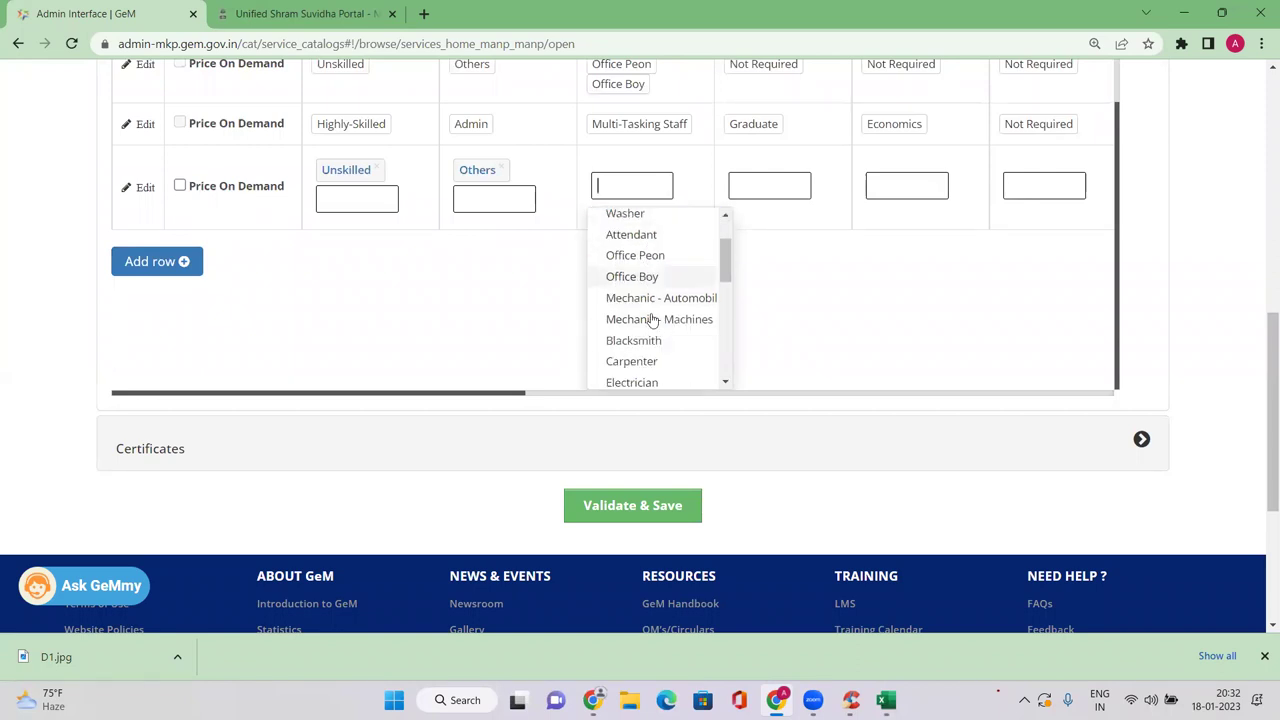
{"action": "scroll", "coordinate": [660, 302], "scroll_direction": "down", "scroll_amount": 2}
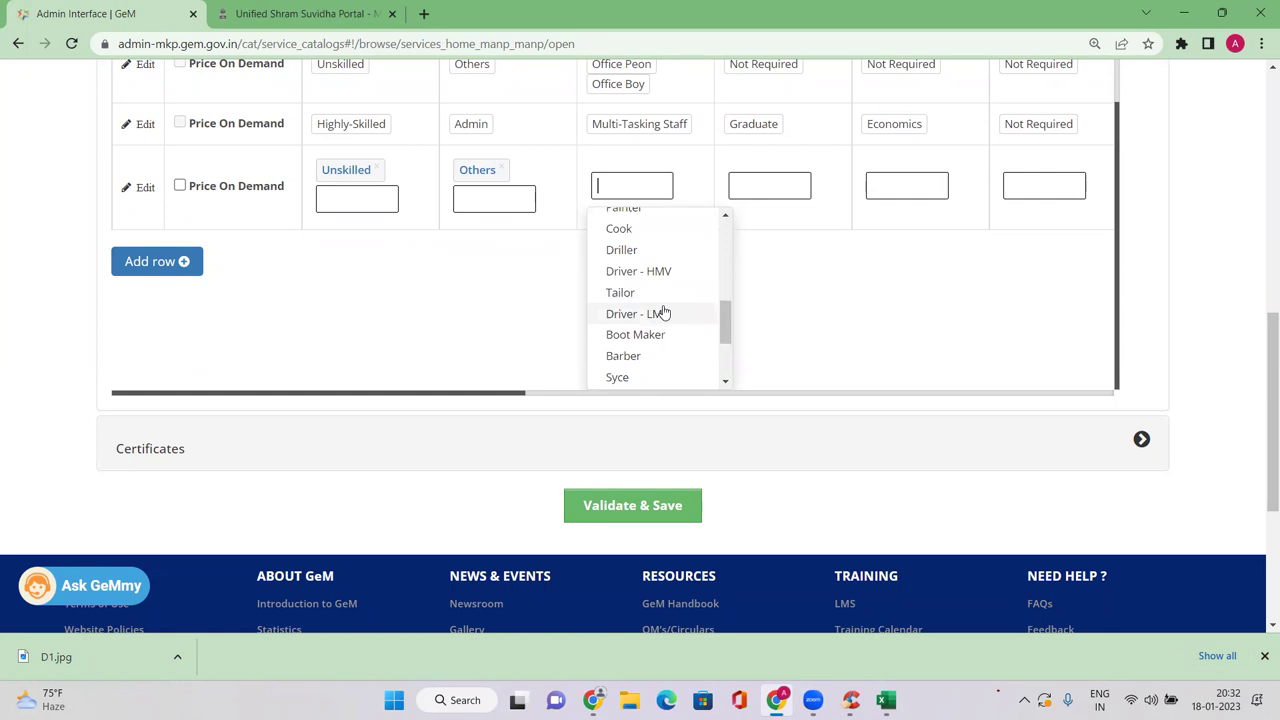
{"action": "left_click", "coordinate": [625, 234]}
Add Electrician and Tailor to the new row's List Of Profiles.
{"action": "left_click", "coordinate": [631, 205]}
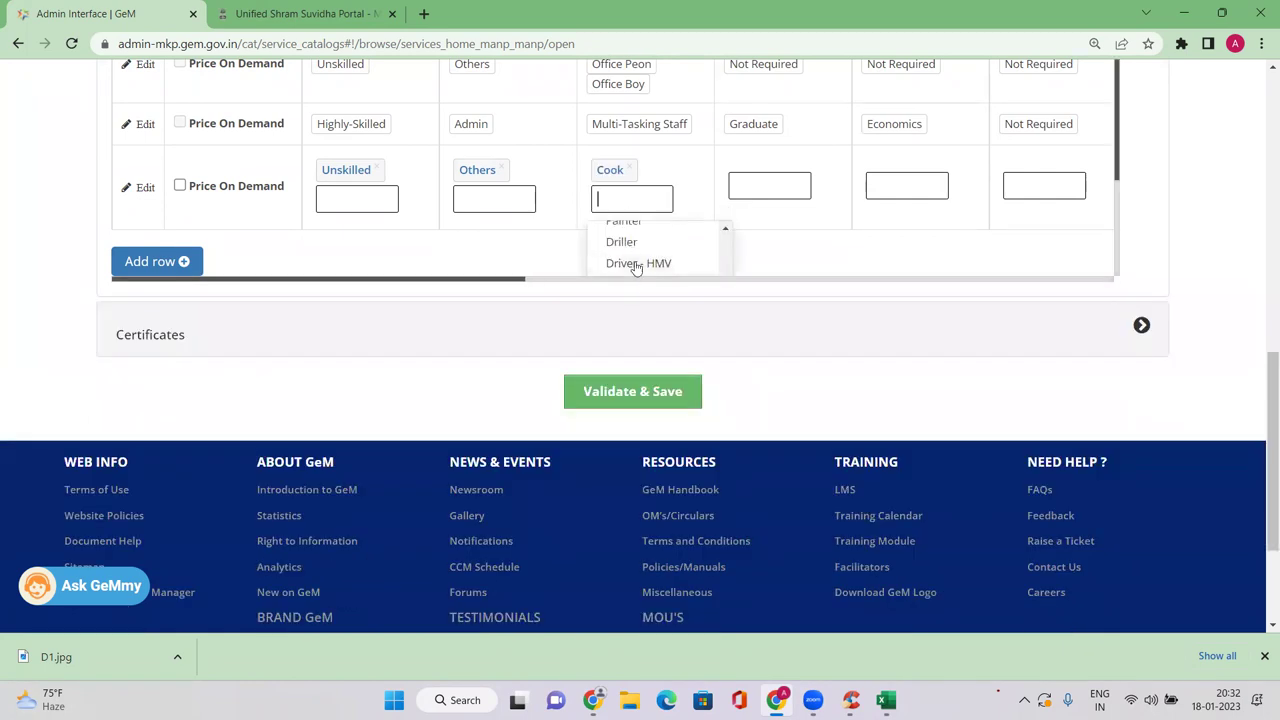
{"action": "scroll", "coordinate": [634, 237], "scroll_direction": "down", "scroll_amount": 1}
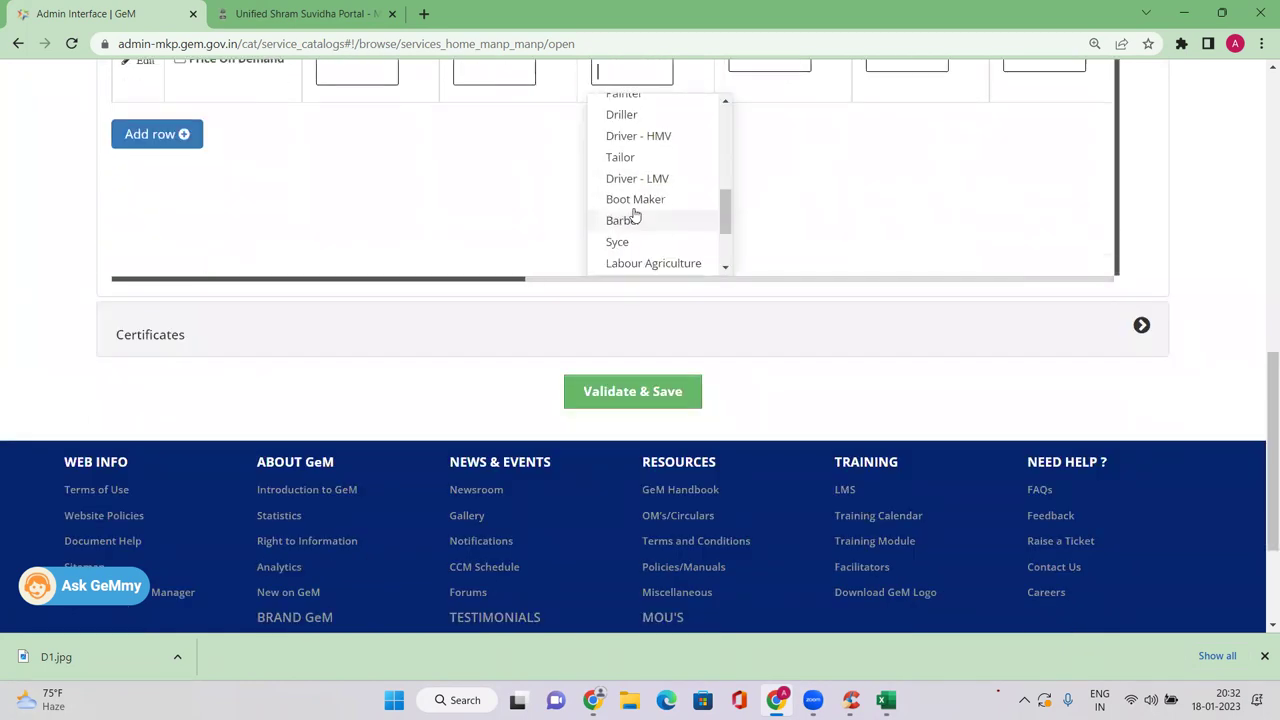
{"action": "scroll", "coordinate": [631, 212], "scroll_direction": "up", "scroll_amount": 3}
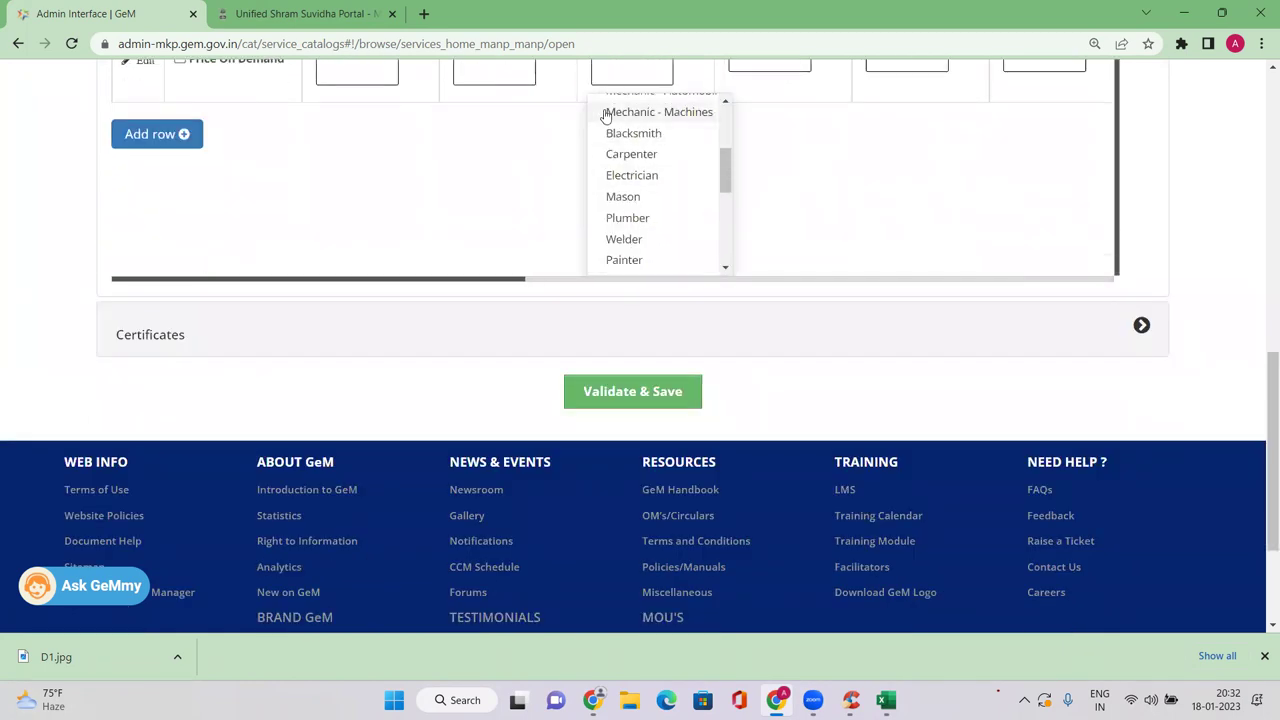
{"action": "left_click", "coordinate": [634, 177]}
{"action": "scroll", "coordinate": [660, 260], "scroll_direction": "up", "scroll_amount": 3}
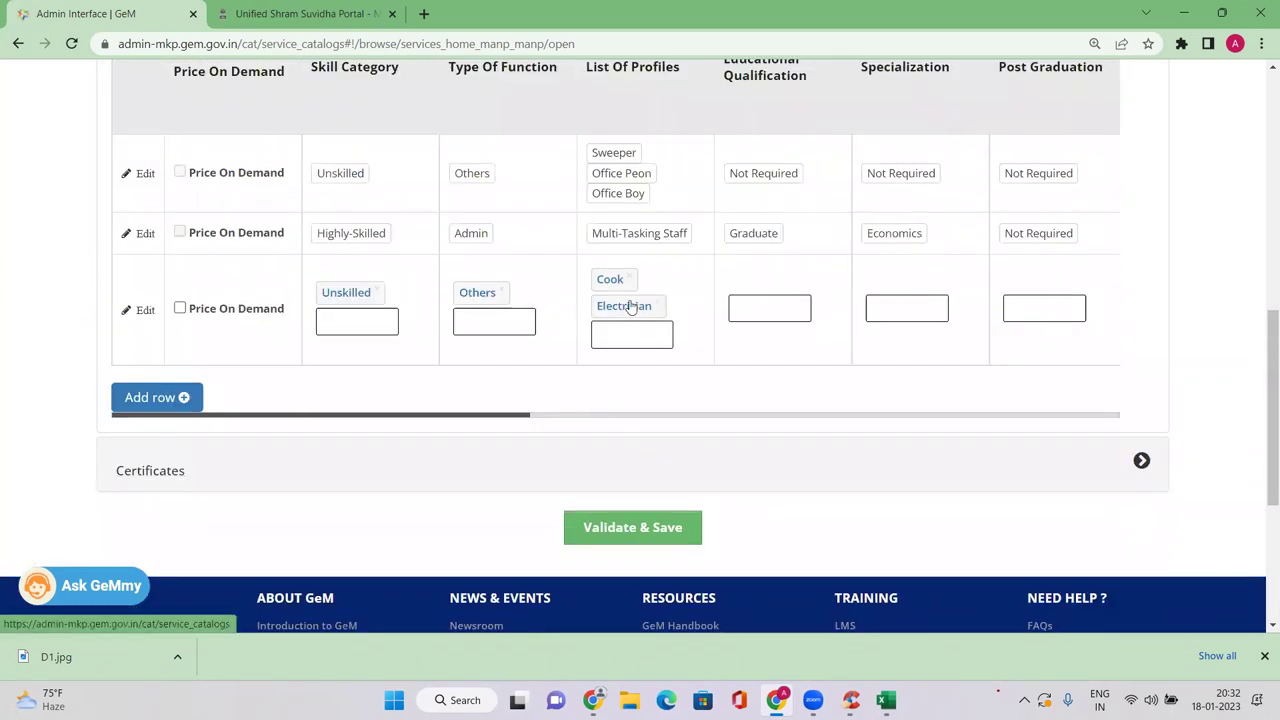
{"action": "left_click", "coordinate": [622, 333]}
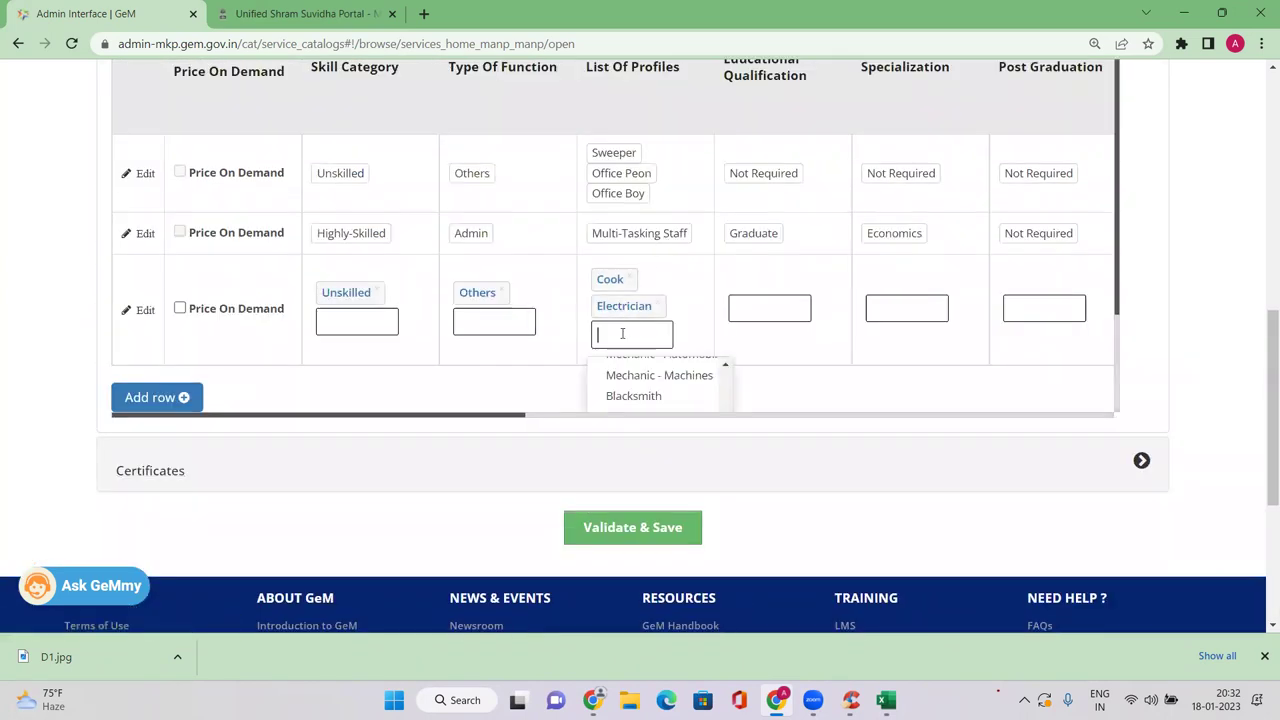
{"action": "scroll", "coordinate": [651, 378], "scroll_direction": "down", "scroll_amount": 3}
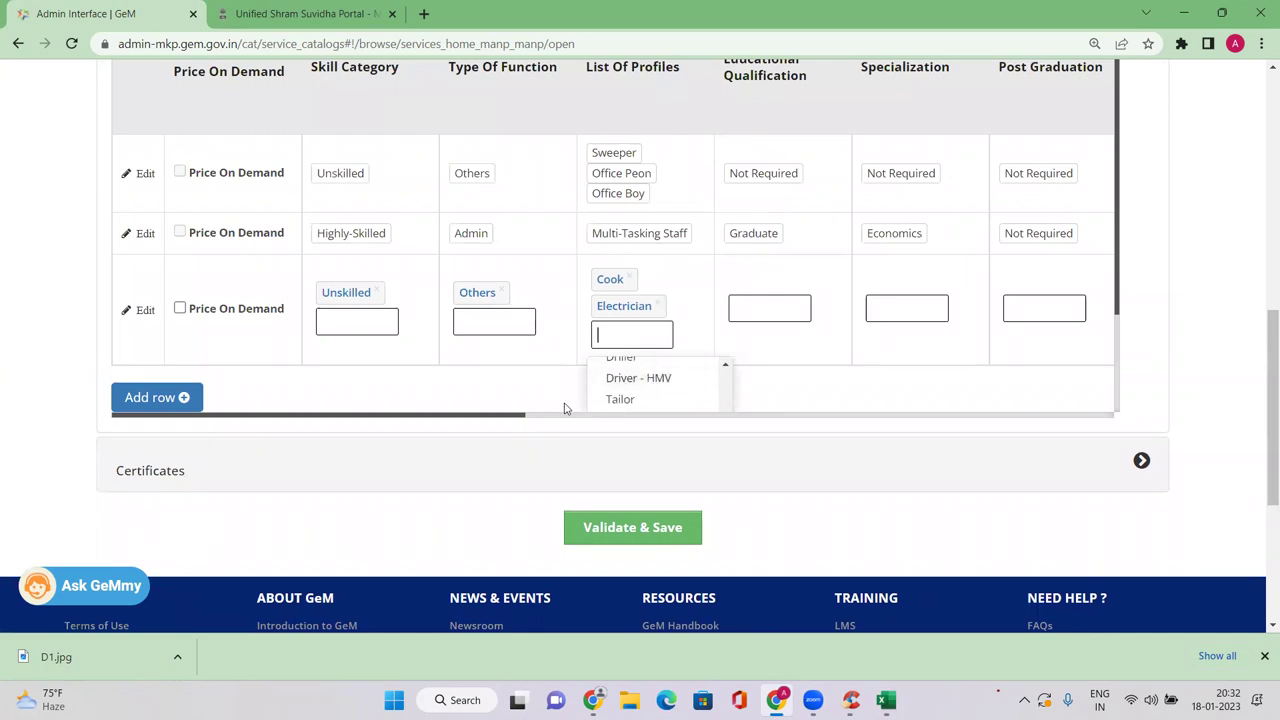
{"action": "left_click", "coordinate": [644, 400]}
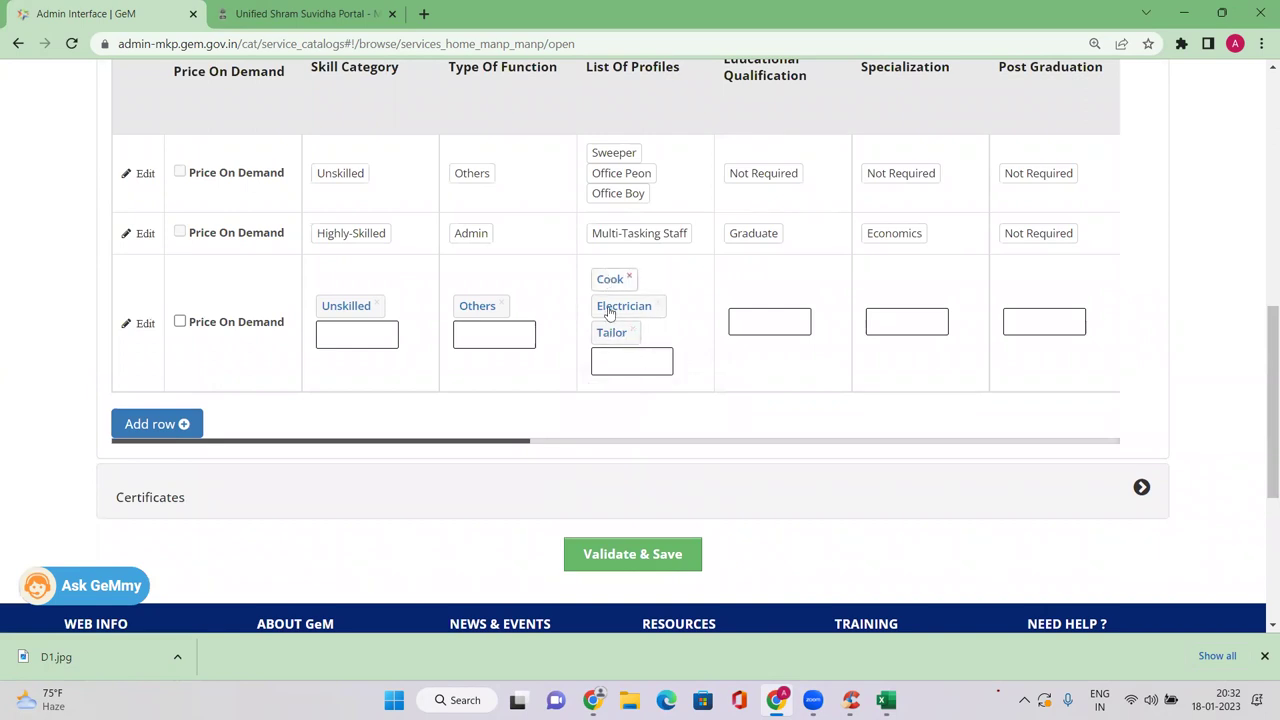
Set Educational Qualification, Specialization and Post Graduation to Not Required in the new row.
{"action": "left_click", "coordinate": [761, 320]}
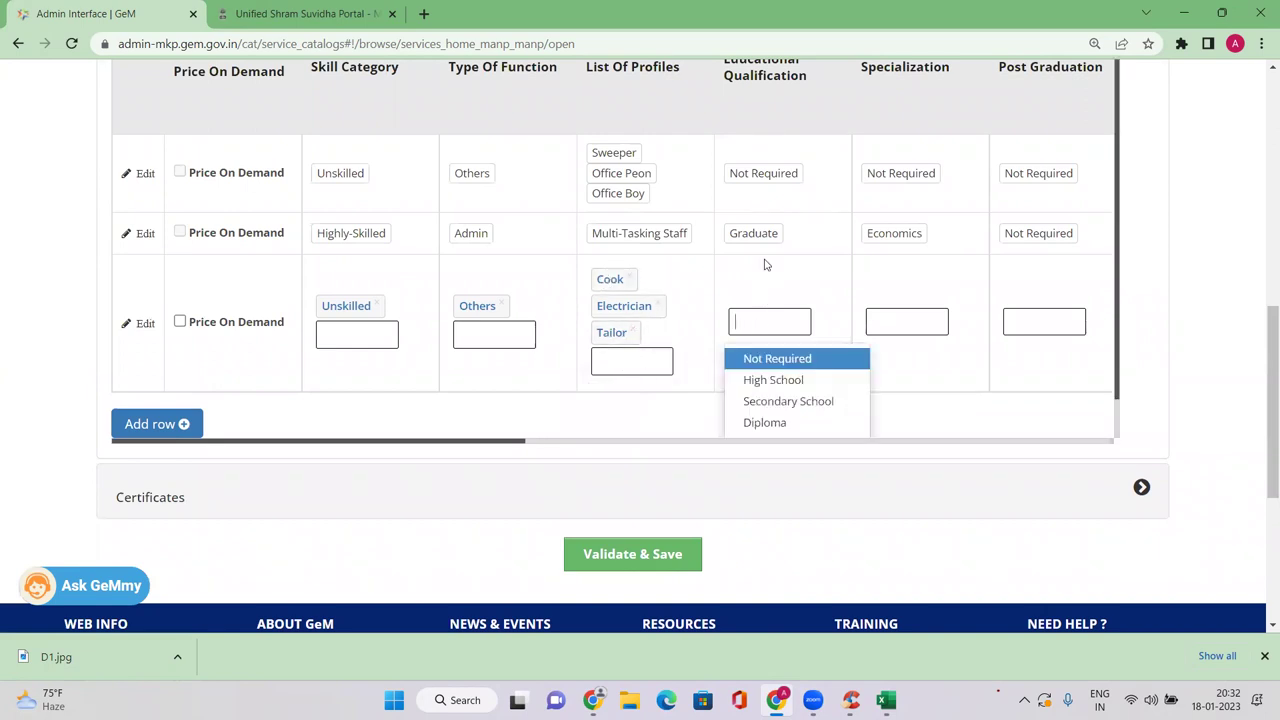
{"action": "left_click", "coordinate": [785, 358]}
{"action": "left_click", "coordinate": [909, 320]}
{"action": "left_click", "coordinate": [909, 362]}
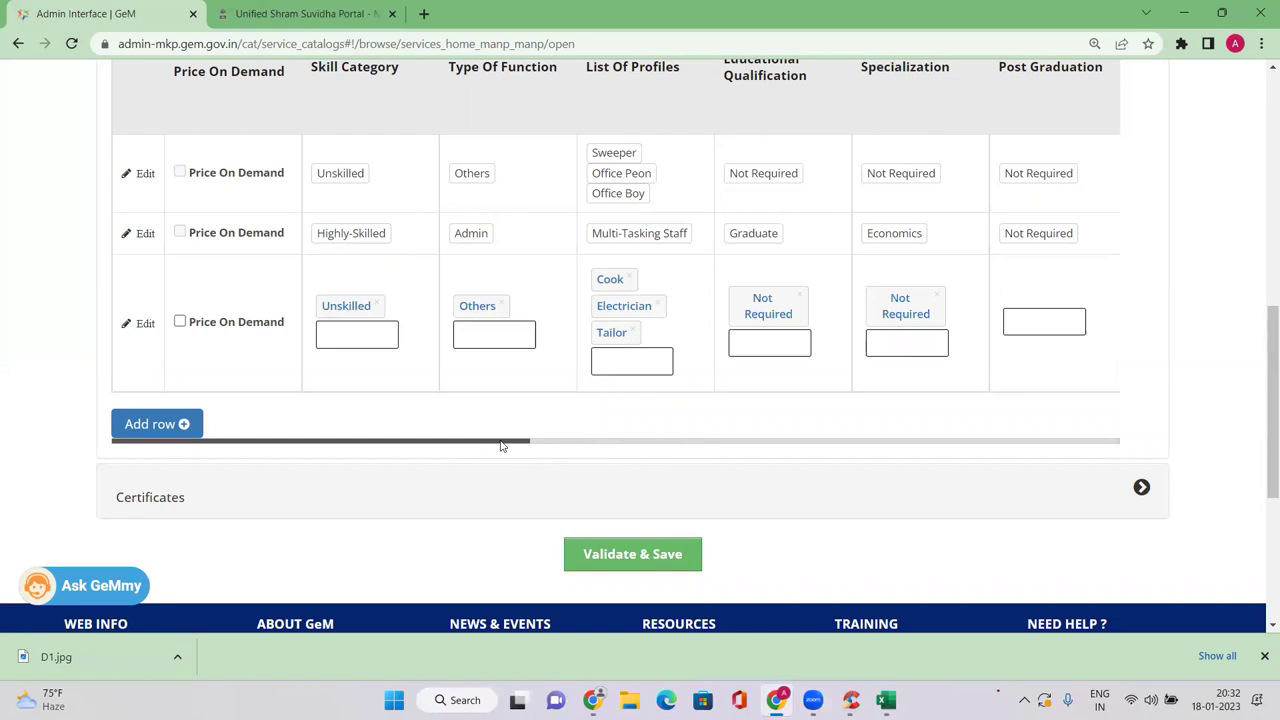
{"action": "left_click_drag", "start_coordinate": [502, 446], "coordinate": [626, 451]}
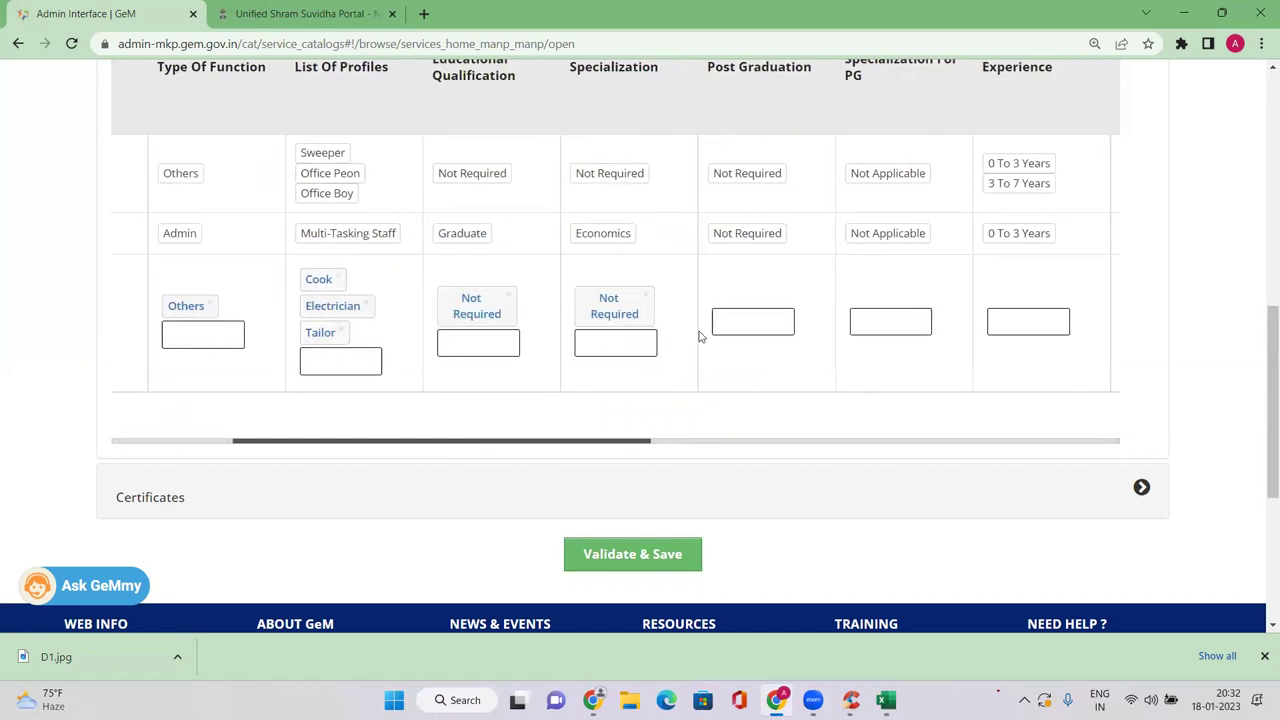
{"action": "left_click", "coordinate": [771, 362]}
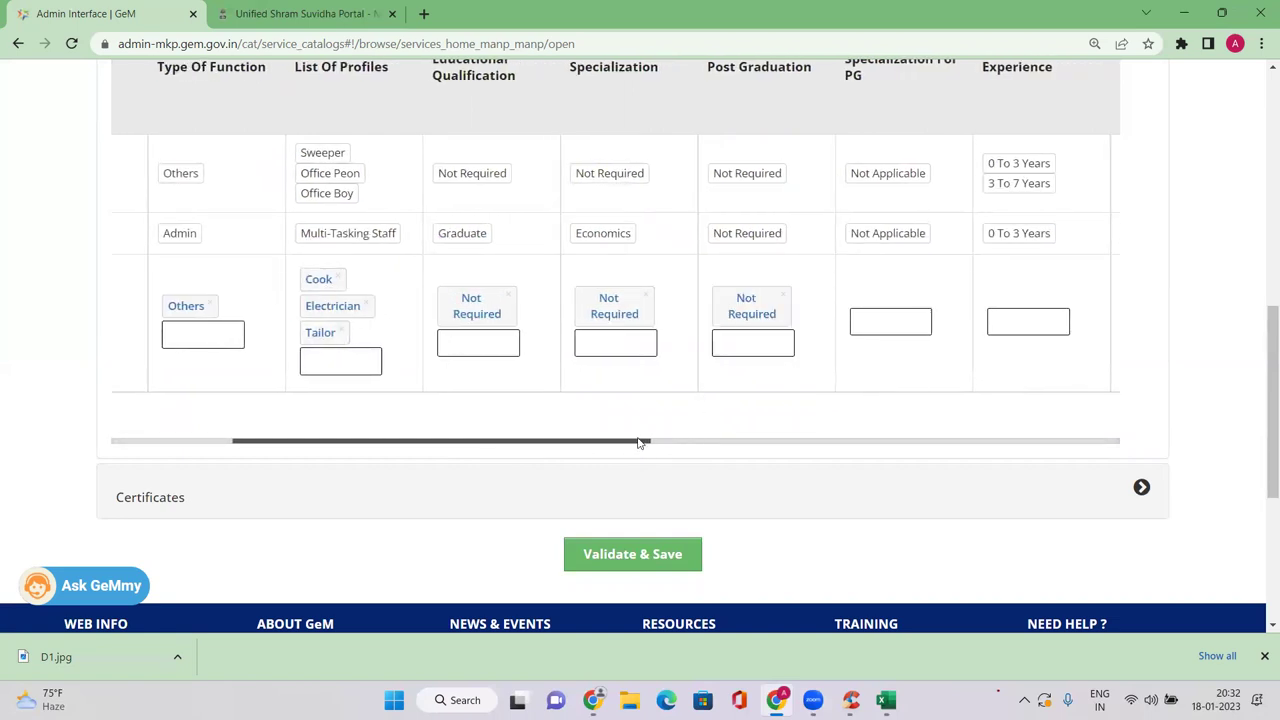
Set Specialization For PG to Not Applicable and add the Experience ranges 0 To 3, 3 To 7 and 7 To 10 Years.
{"action": "left_click_drag", "start_coordinate": [640, 444], "coordinate": [717, 444]}
{"action": "left_click", "coordinate": [731, 322]}
{"action": "scroll", "coordinate": [739, 155], "scroll_direction": "up", "scroll_amount": 1}
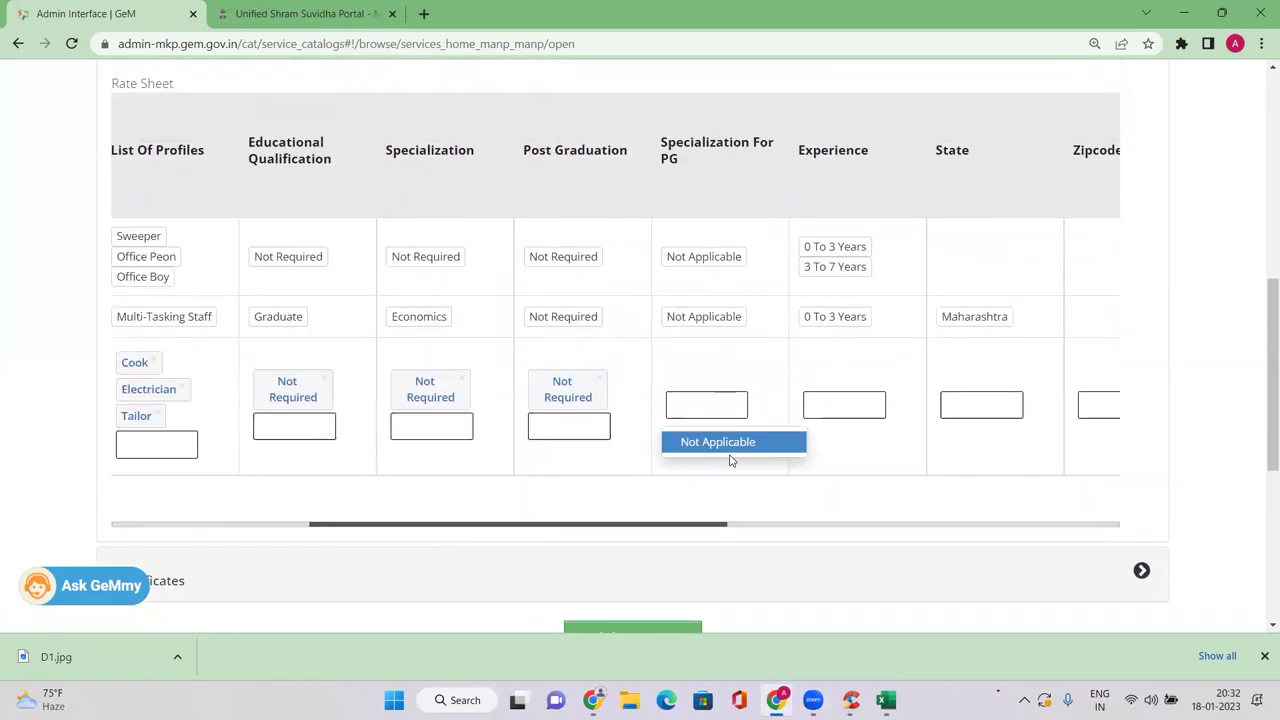
{"action": "left_click", "coordinate": [730, 443]}
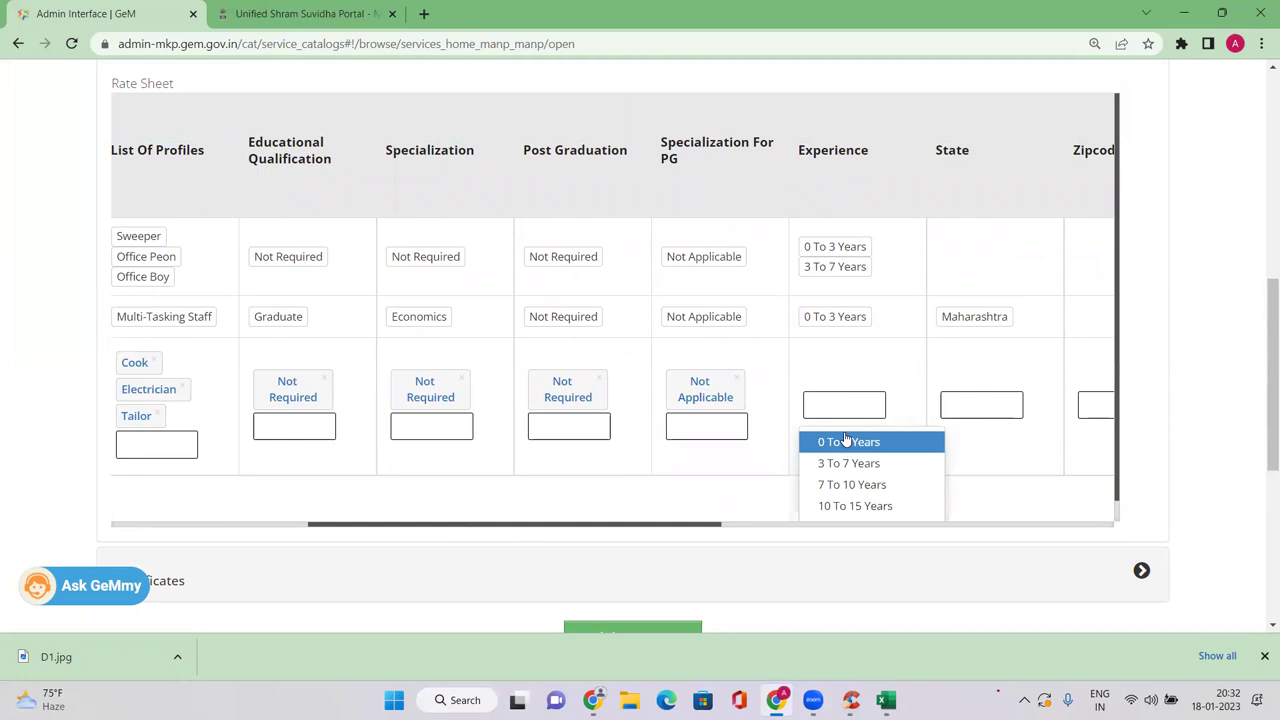
{"action": "left_click", "coordinate": [846, 441]}
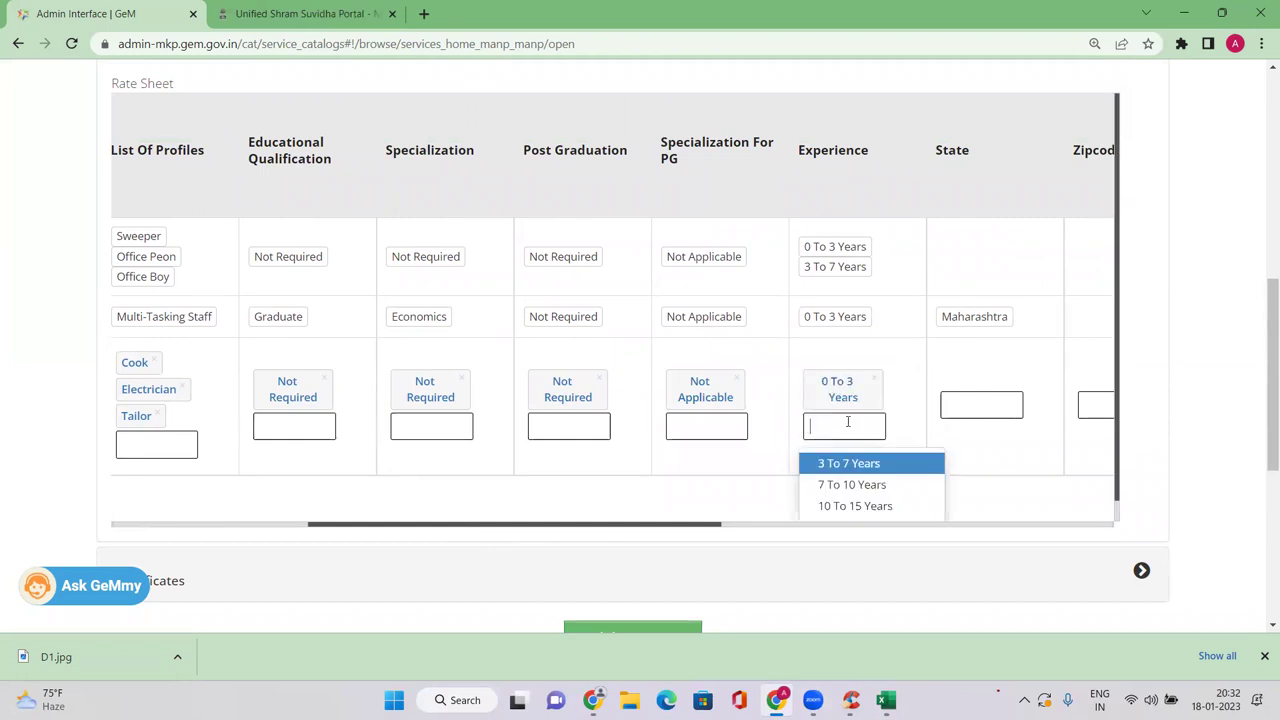
{"action": "left_click", "coordinate": [855, 460]}
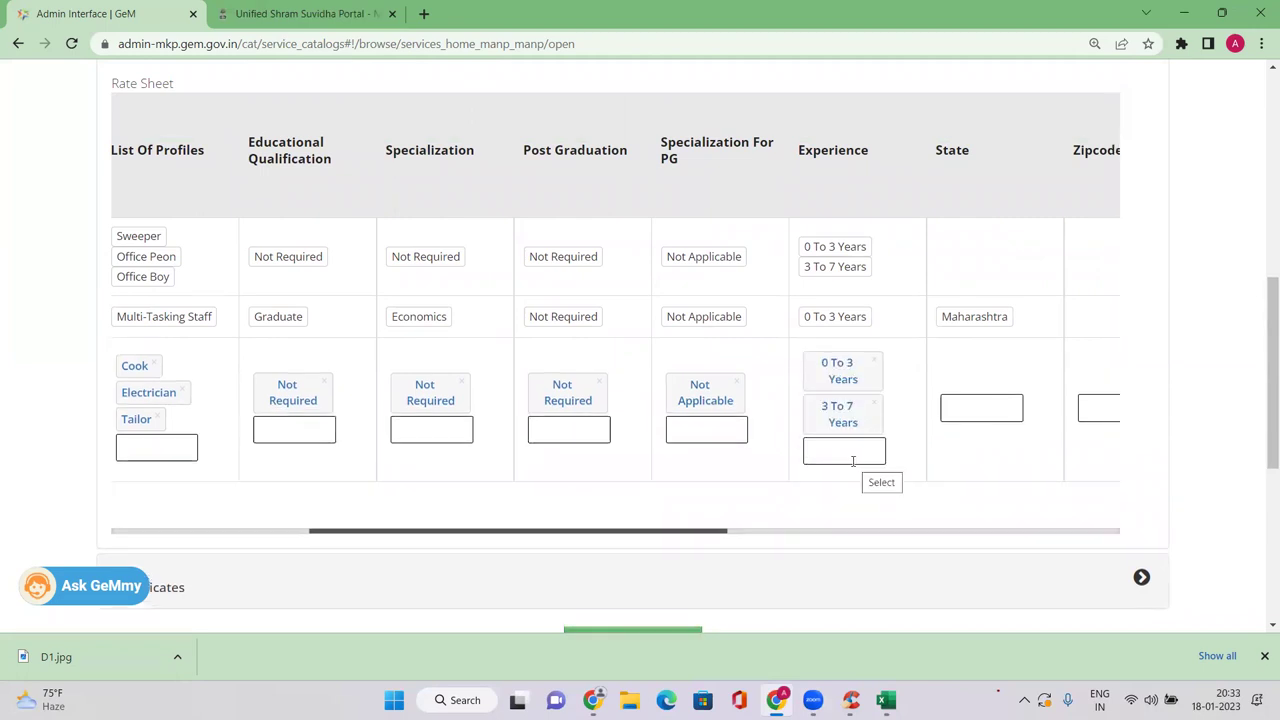
{"action": "left_click", "coordinate": [855, 460]}
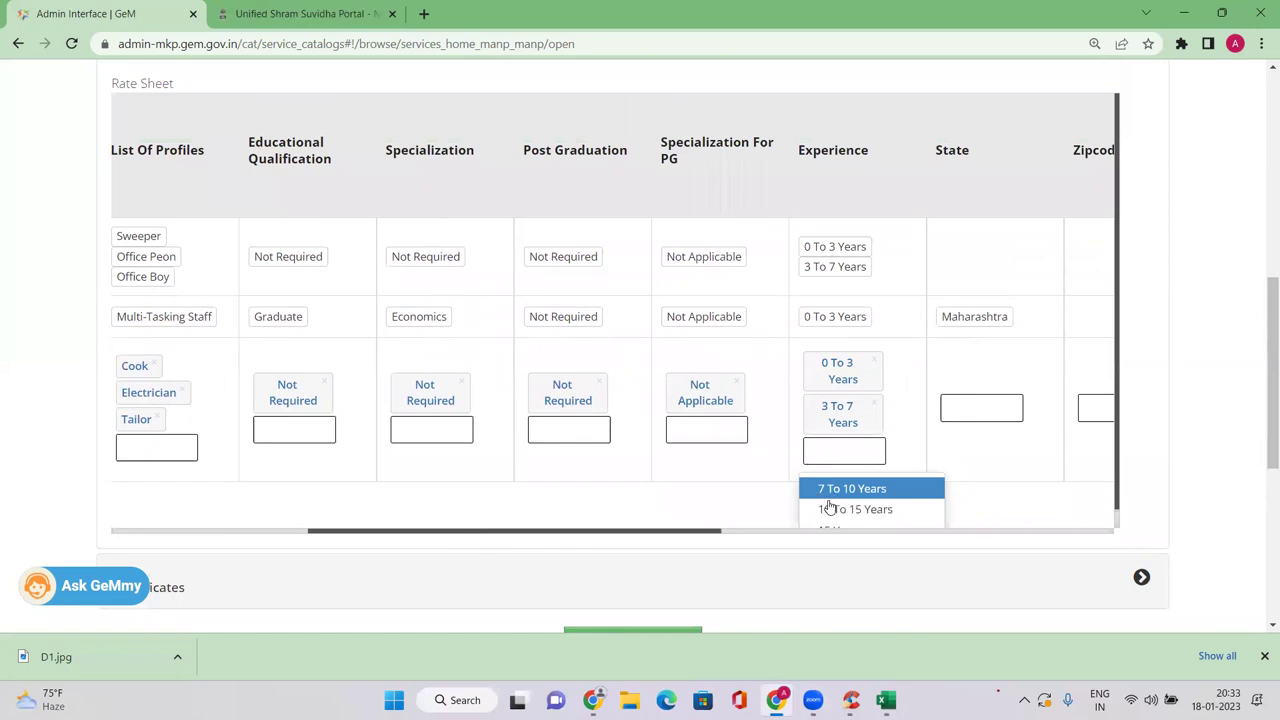
{"action": "left_click", "coordinate": [826, 490]}
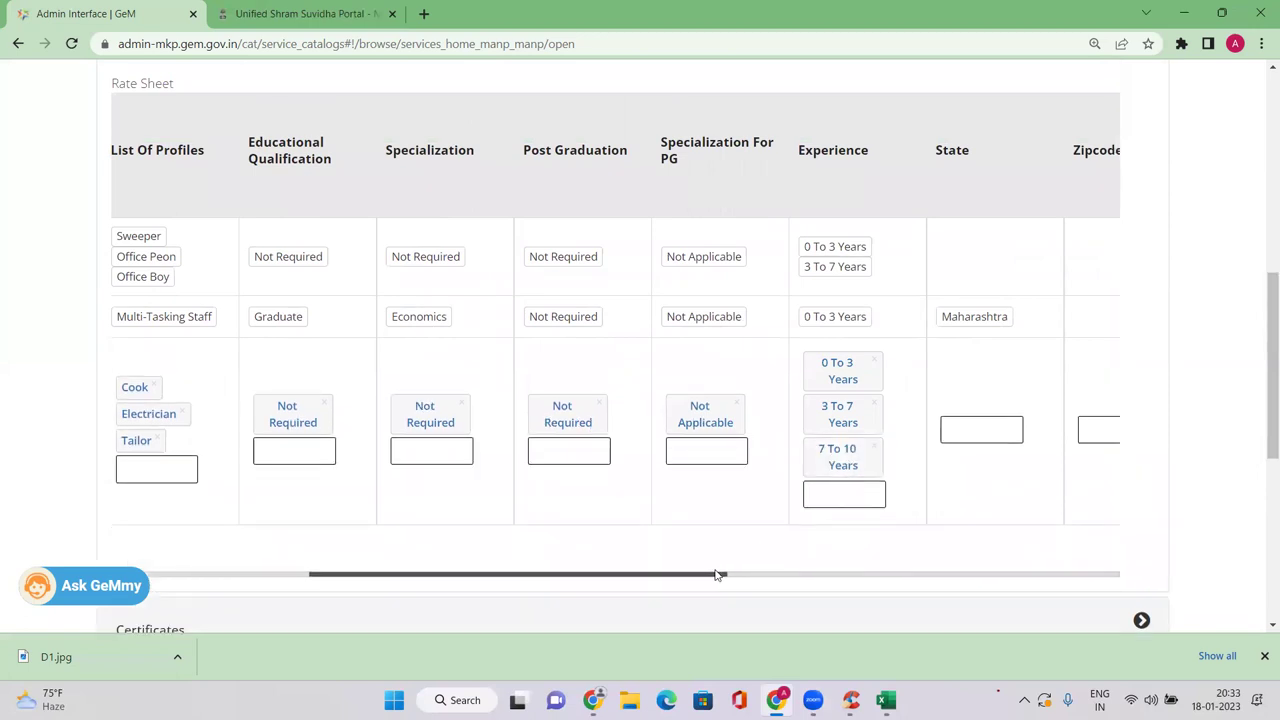
Add zipcode 411048, Pune, Maharashtra and district Solapur, Maharashtra to the new row, leaving its State blank.
{"action": "left_click_drag", "start_coordinate": [716, 578], "coordinate": [859, 572]}
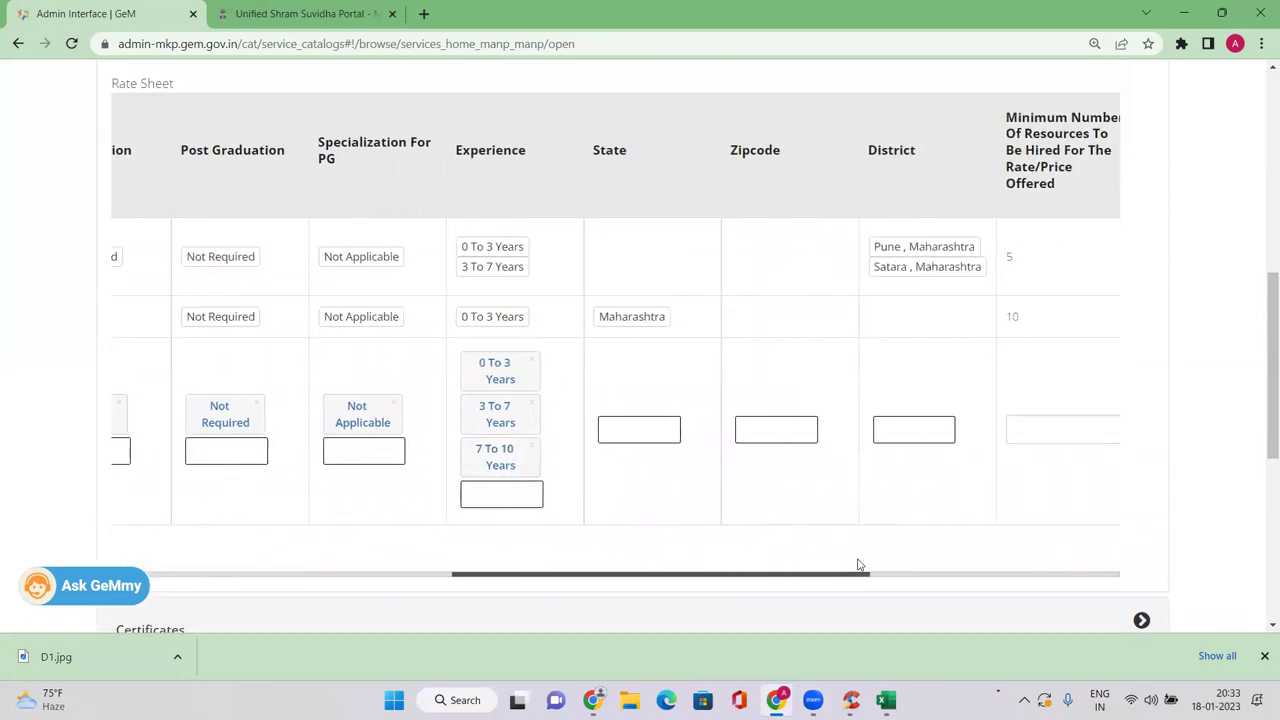
{"action": "left_click", "coordinate": [625, 428]}
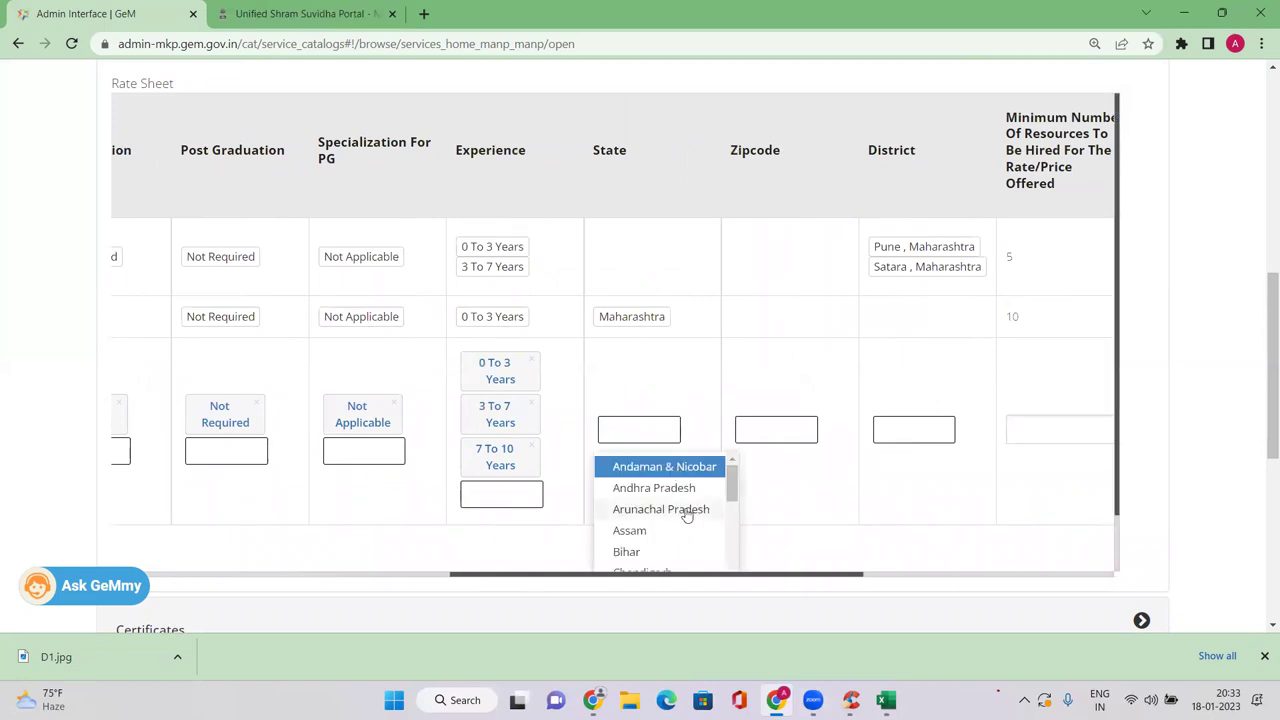
{"action": "left_click", "coordinate": [829, 487]}
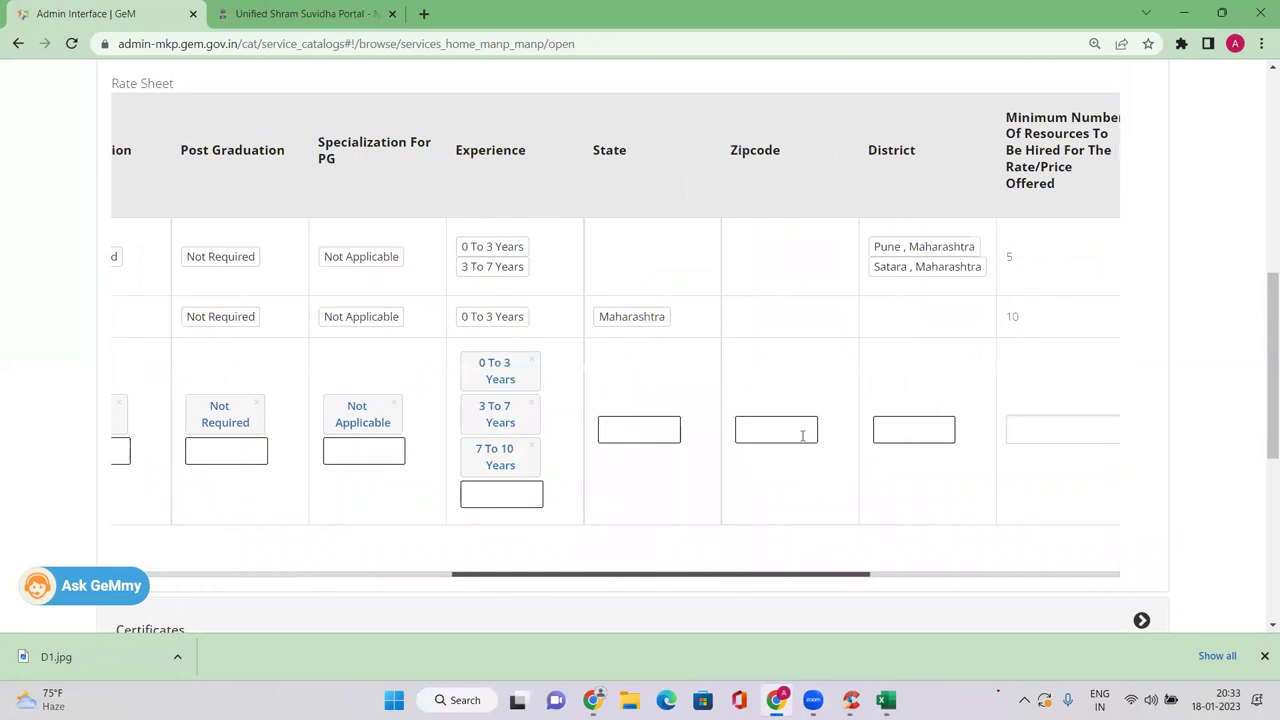
{"action": "type", "text": "411048"}
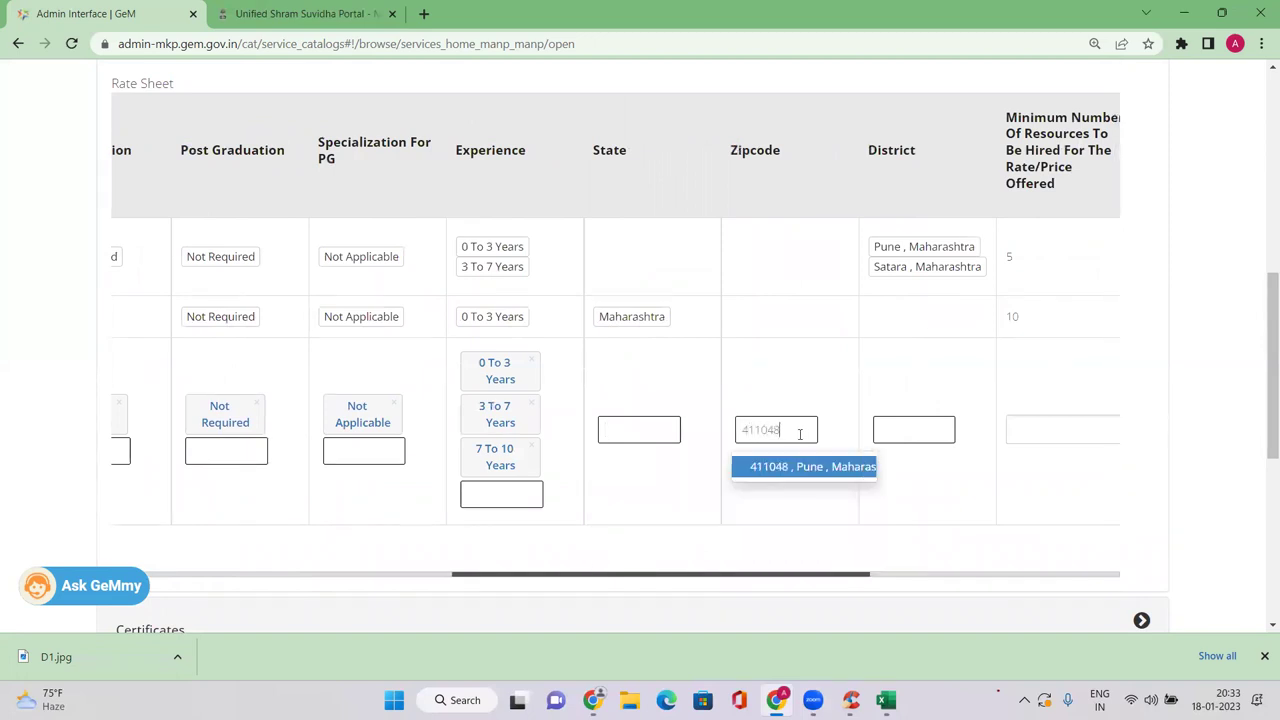
{"action": "left_click", "coordinate": [786, 470]}
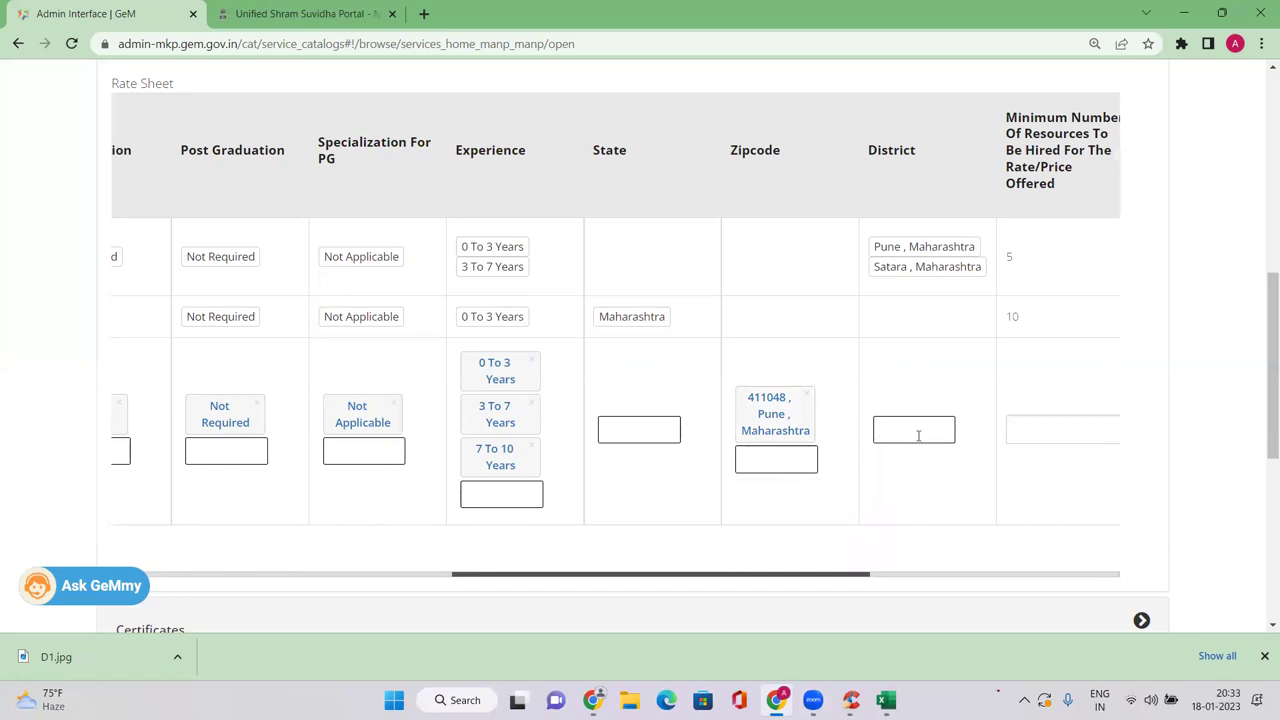
{"action": "type", "text": "solap"}
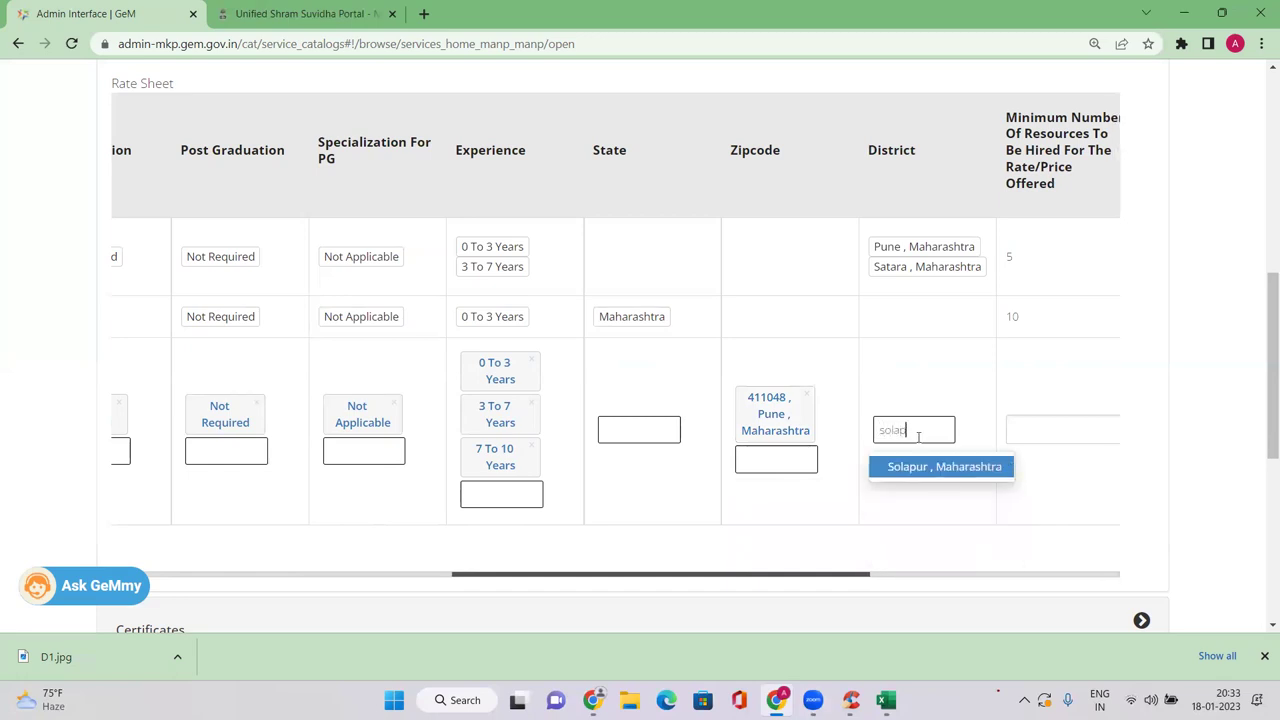
{"action": "left_click", "coordinate": [943, 469]}
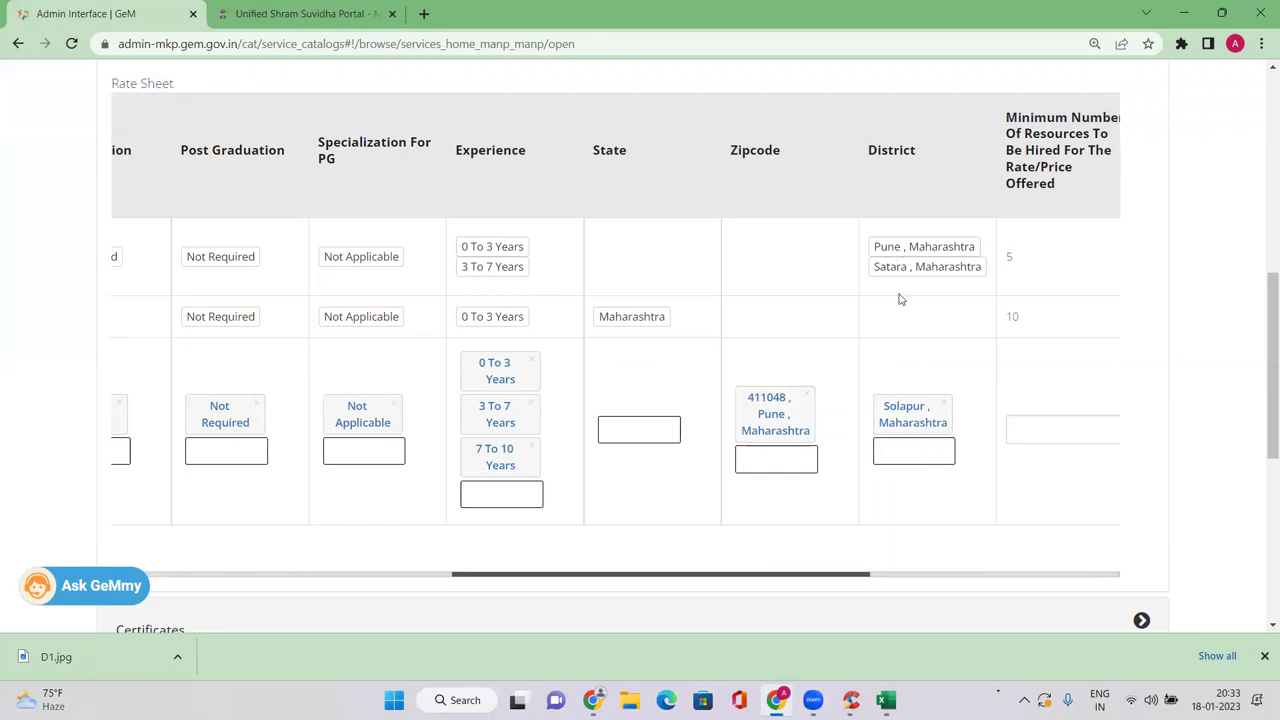
Set the new row's minimum resources to 10, maximum resources to 20 and service charge percentage to 10.
{"action": "left_click_drag", "start_coordinate": [835, 577], "coordinate": [974, 575]}
{"action": "left_click", "coordinate": [746, 428]}
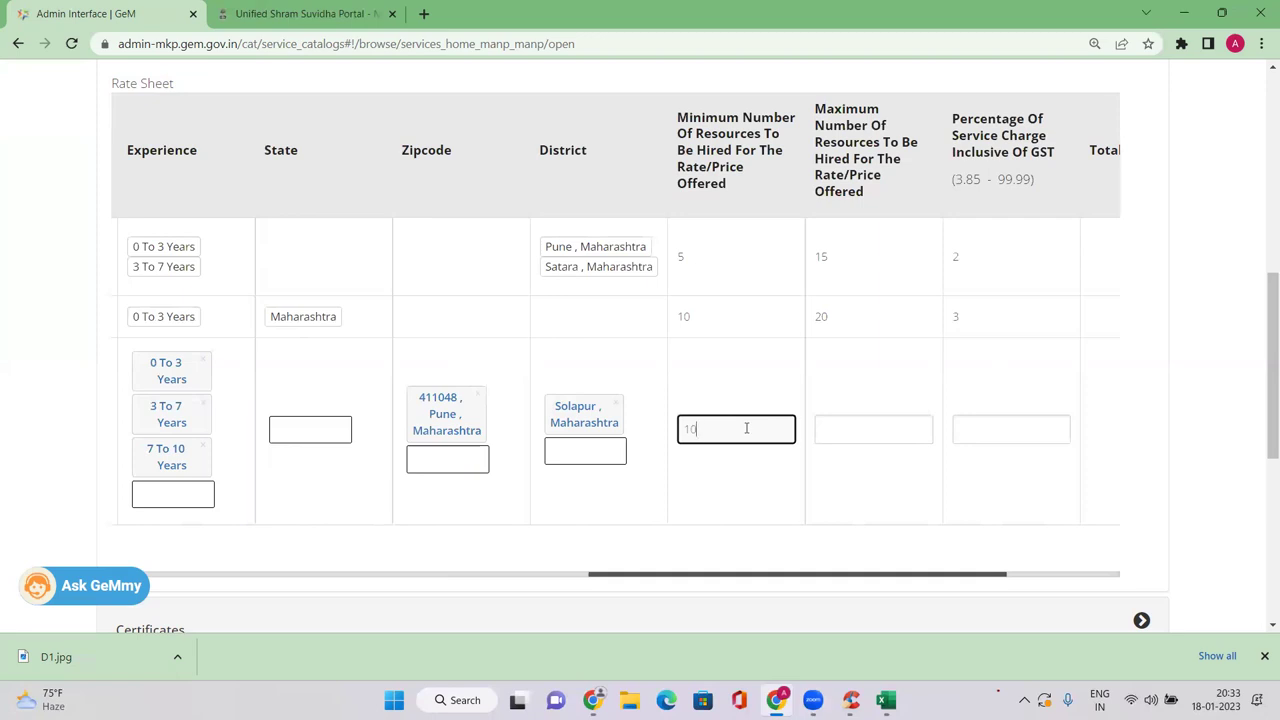
{"action": "left_click", "coordinate": [887, 431]}
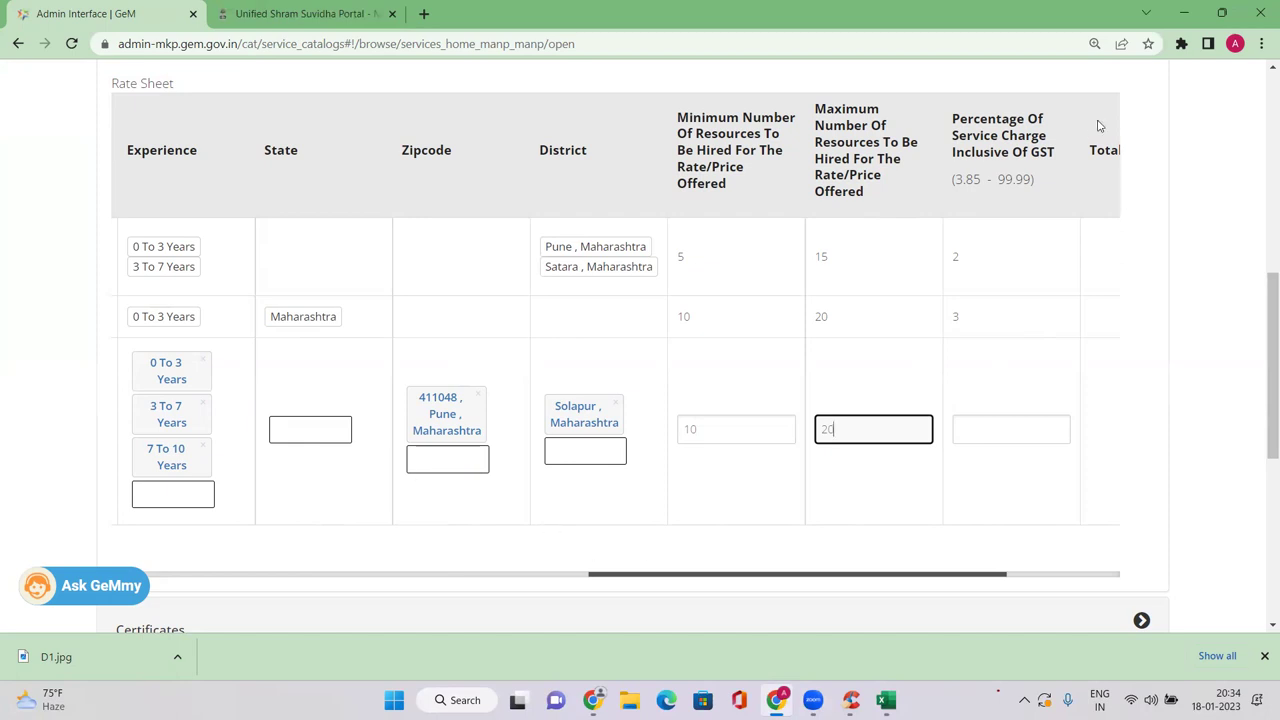
{"action": "left_click_drag", "start_coordinate": [955, 178], "coordinate": [1033, 178]}
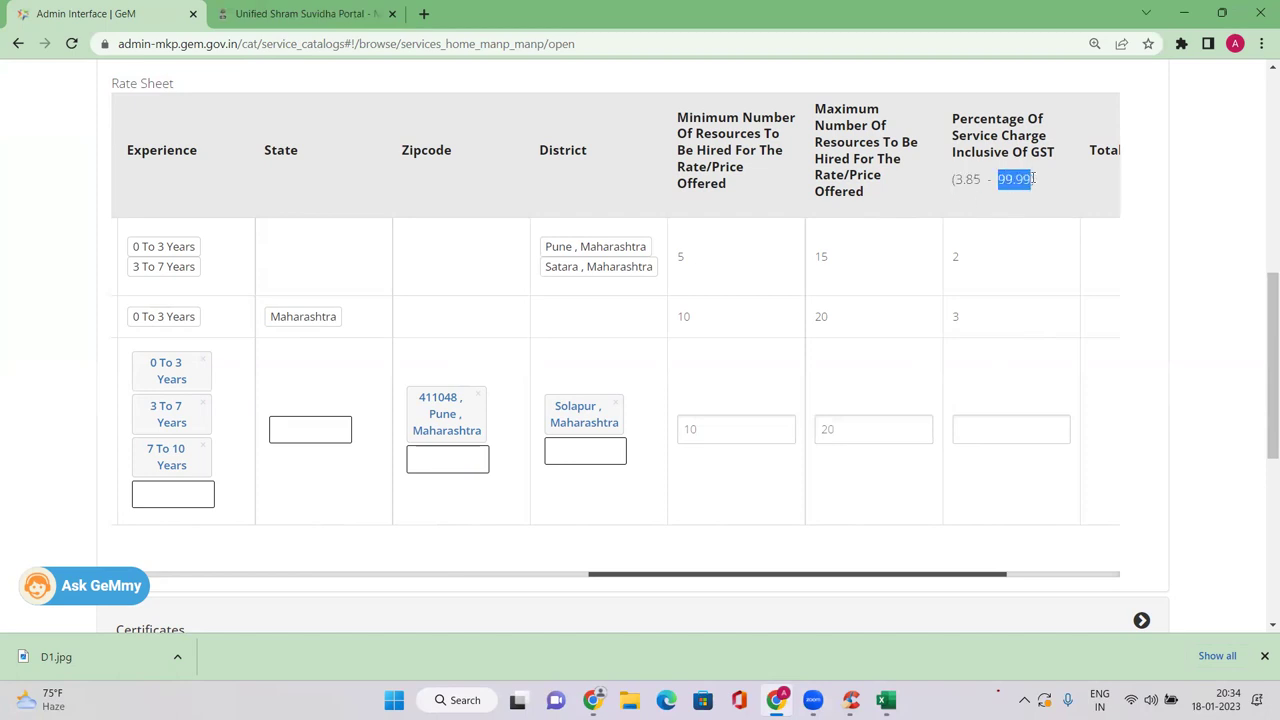
{"action": "left_click", "coordinate": [986, 450]}
{"action": "left_click", "coordinate": [991, 432]}
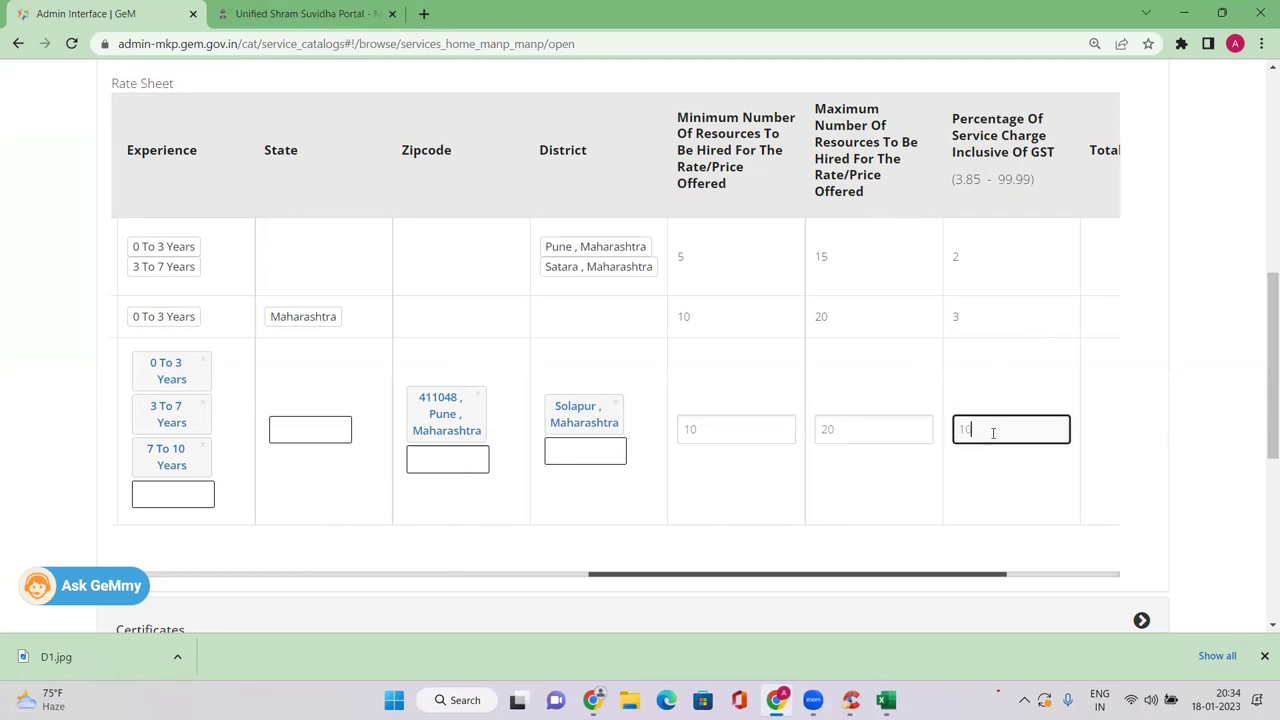
{"action": "type", "text": "10"}
{"action": "left_click", "coordinate": [1019, 470]}
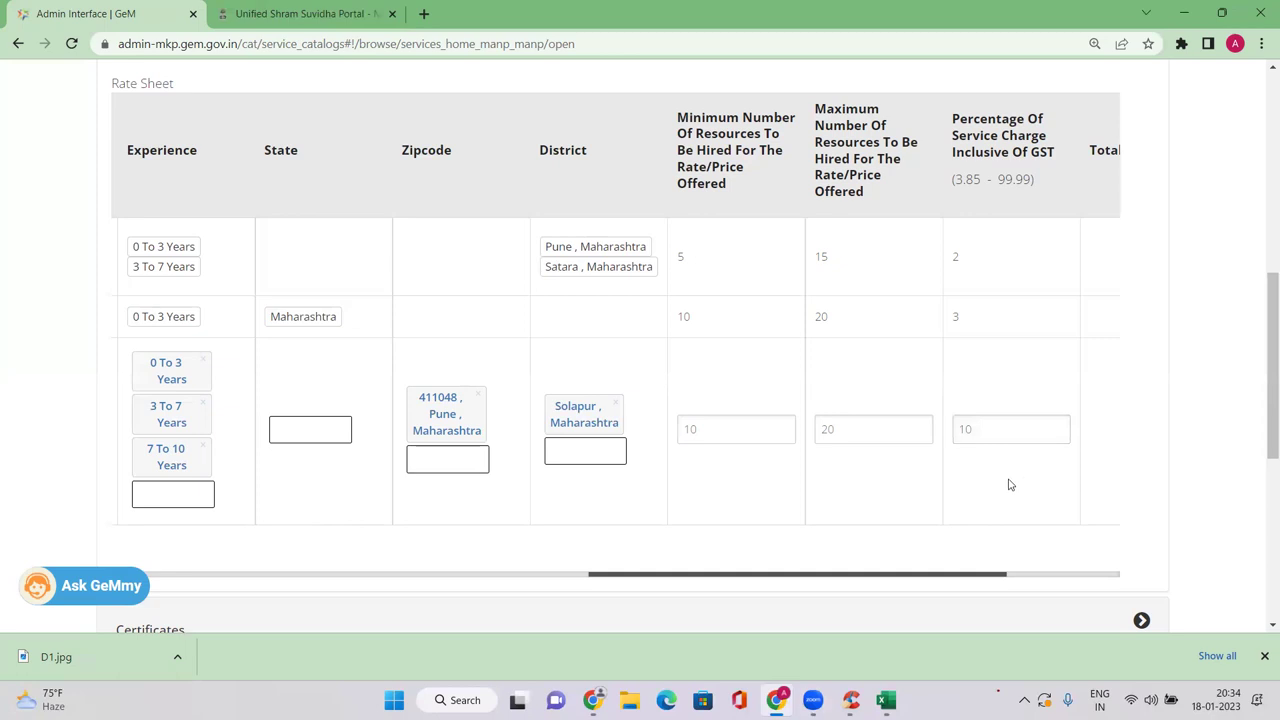
Unlock the Certificates section for editing, accepting the approval notice, and try to validate and save the catalogue.
{"action": "scroll", "coordinate": [670, 398], "scroll_direction": "down", "scroll_amount": 3}
{"action": "left_click_drag", "start_coordinate": [743, 325], "coordinate": [5, 330]}
{"action": "scroll", "coordinate": [153, 303], "scroll_direction": "down", "scroll_amount": 1}
{"action": "left_click", "coordinate": [150, 297]}
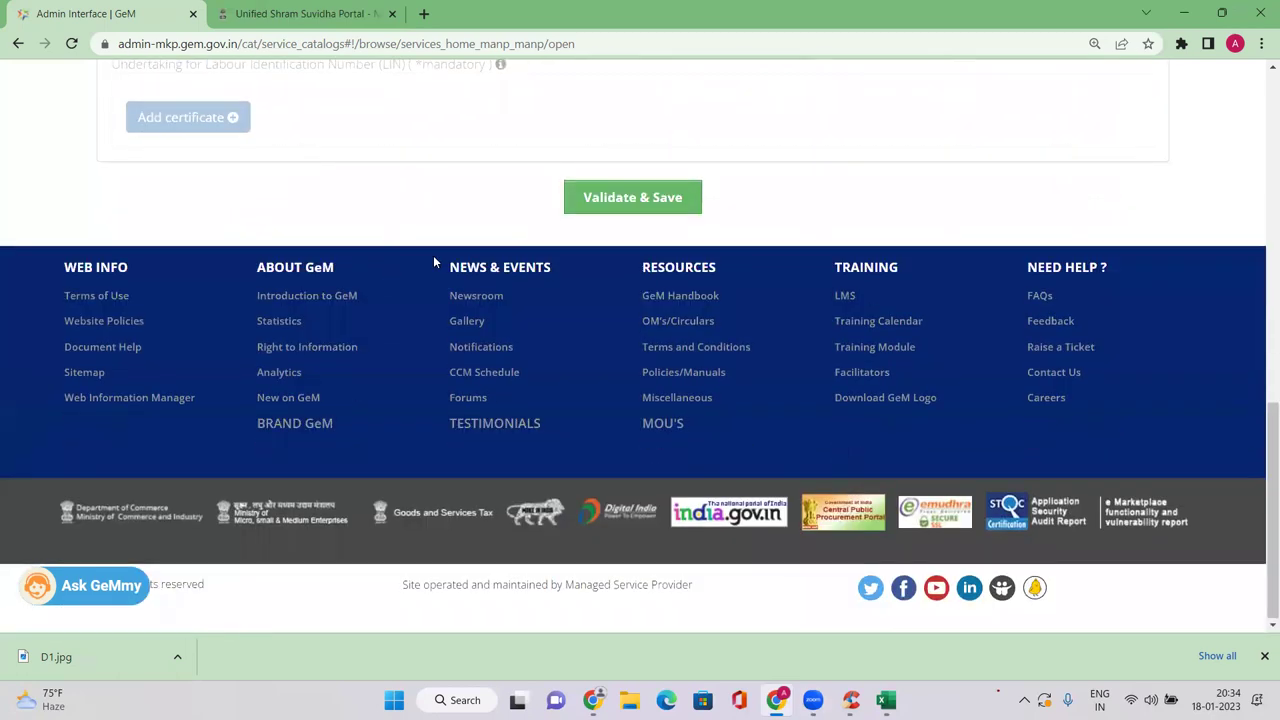
{"action": "scroll", "coordinate": [435, 330], "scroll_direction": "up", "scroll_amount": 2}
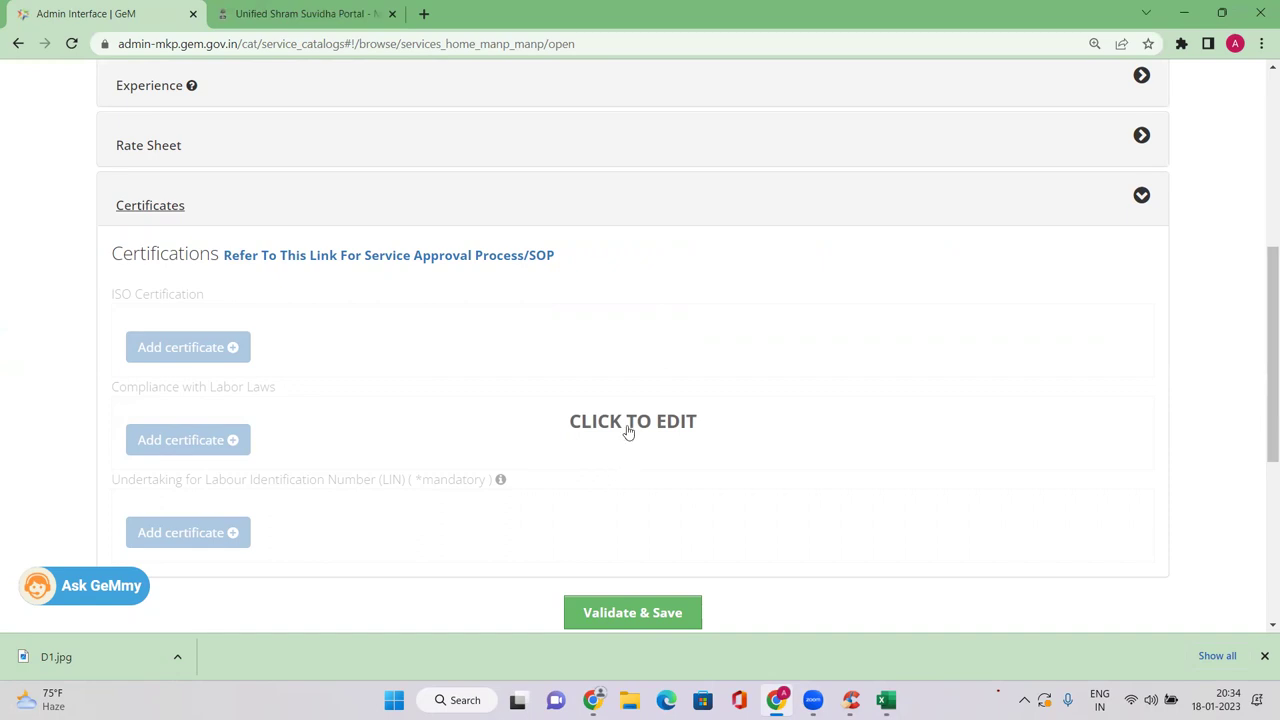
{"action": "scroll", "coordinate": [620, 410], "scroll_direction": "down", "scroll_amount": 2}
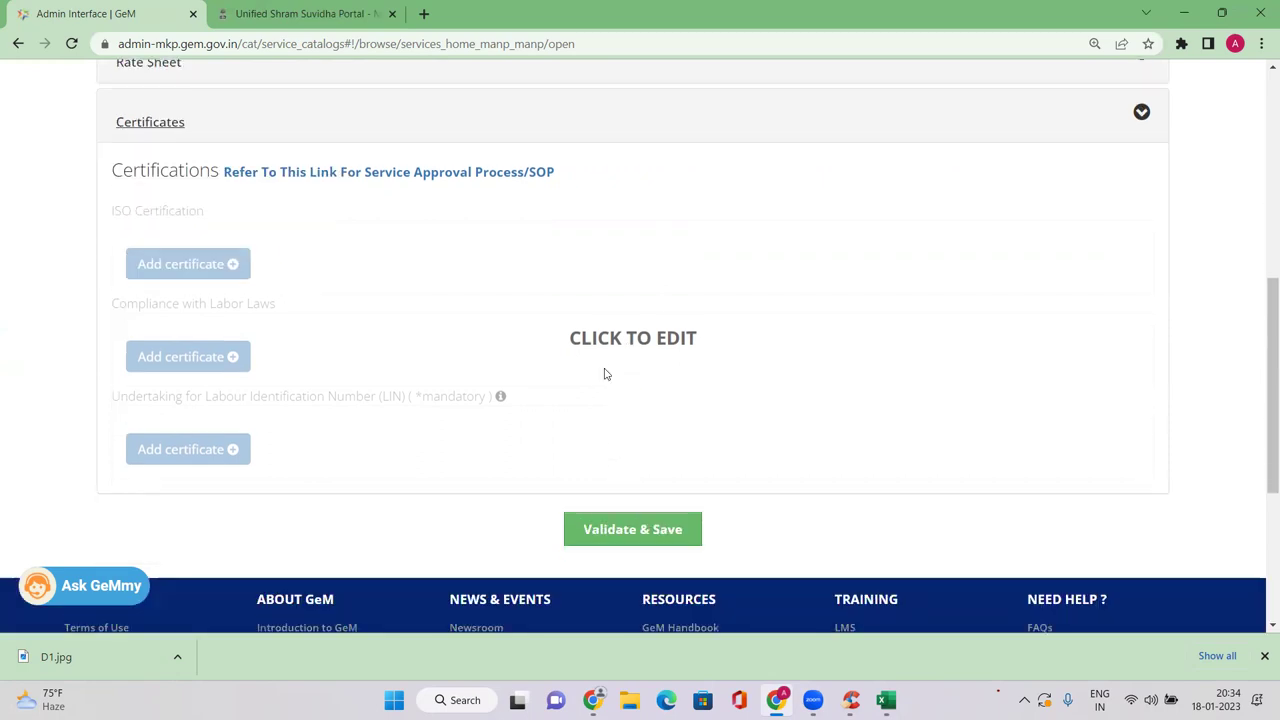
{"action": "left_click", "coordinate": [604, 348]}
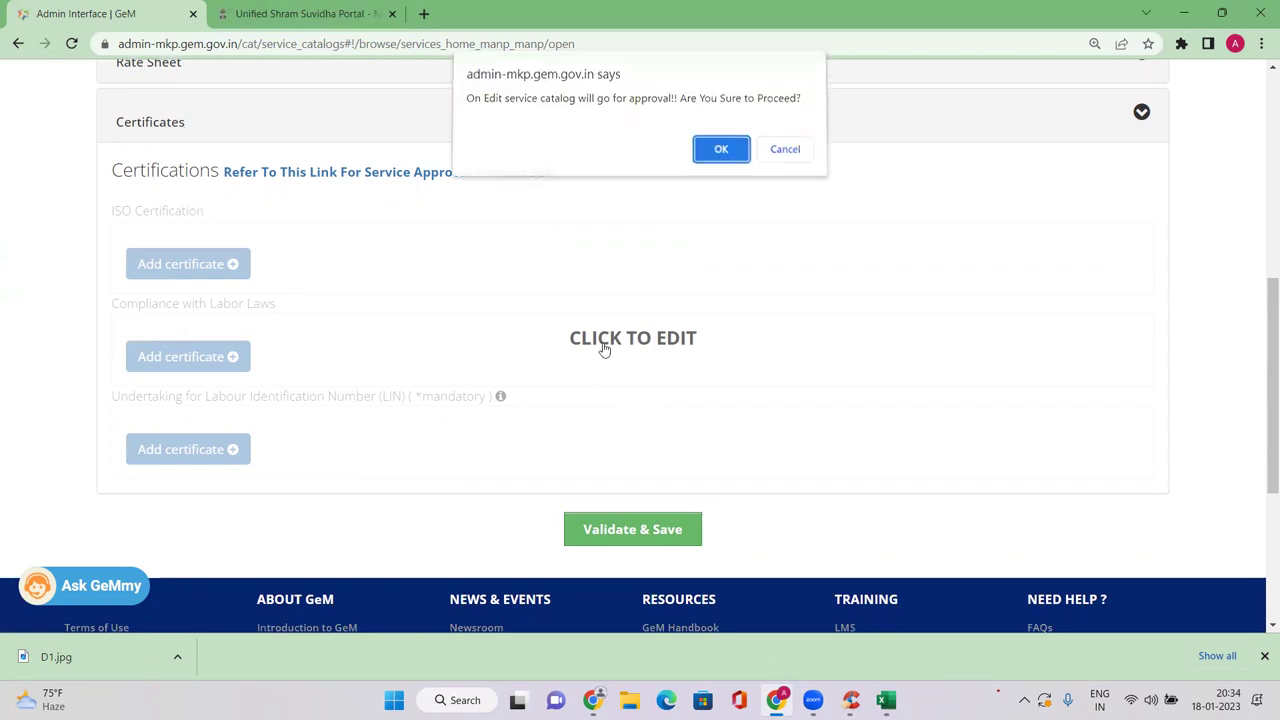
{"action": "left_click", "coordinate": [716, 156]}
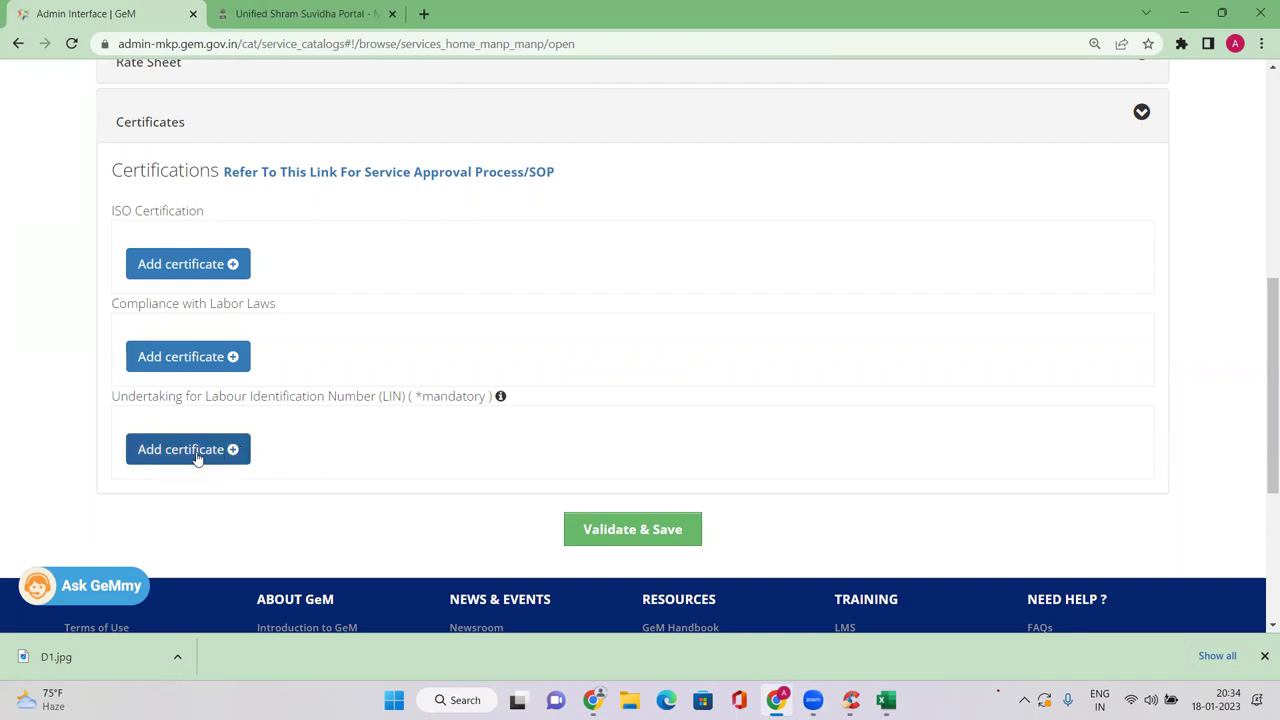
{"action": "left_click", "coordinate": [634, 530]}
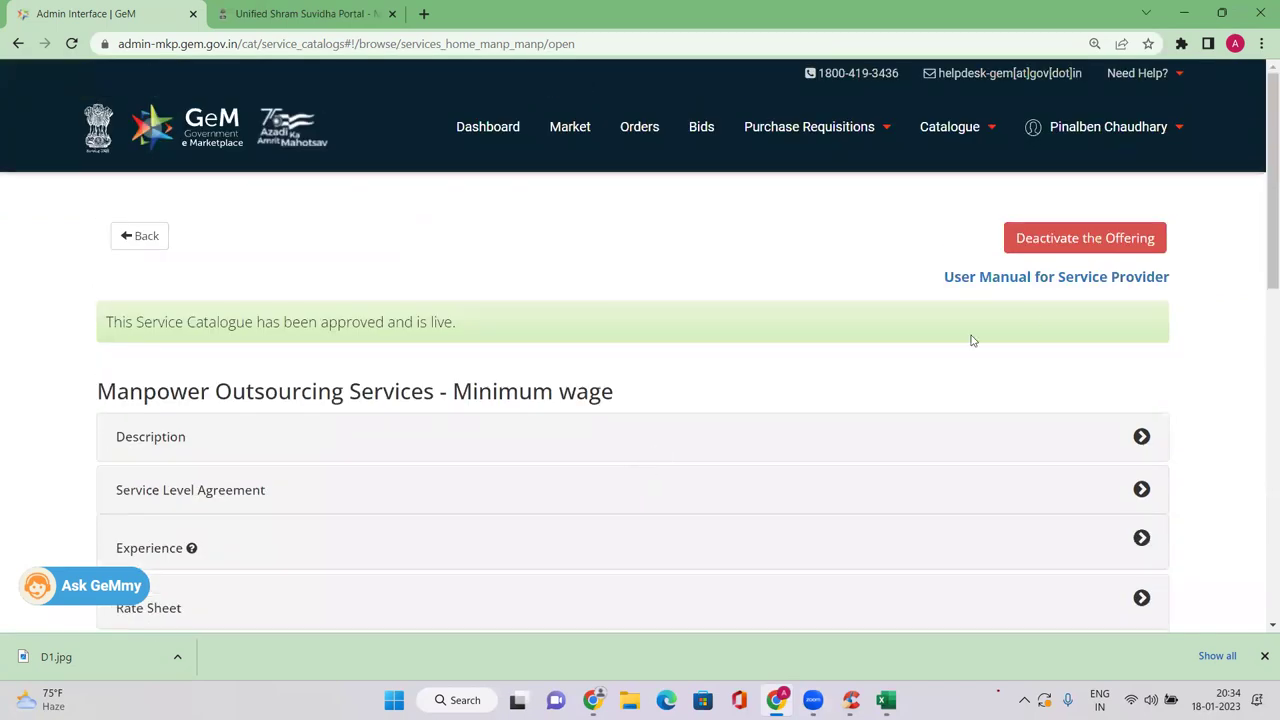
Examine the catalogue's approval status banner and the mandatory Labour Identification Number undertaking under Certificates.
{"action": "scroll", "coordinate": [737, 380], "scroll_direction": "down", "scroll_amount": 1}
{"action": "scroll", "coordinate": [666, 371], "scroll_direction": "up", "scroll_amount": 1}
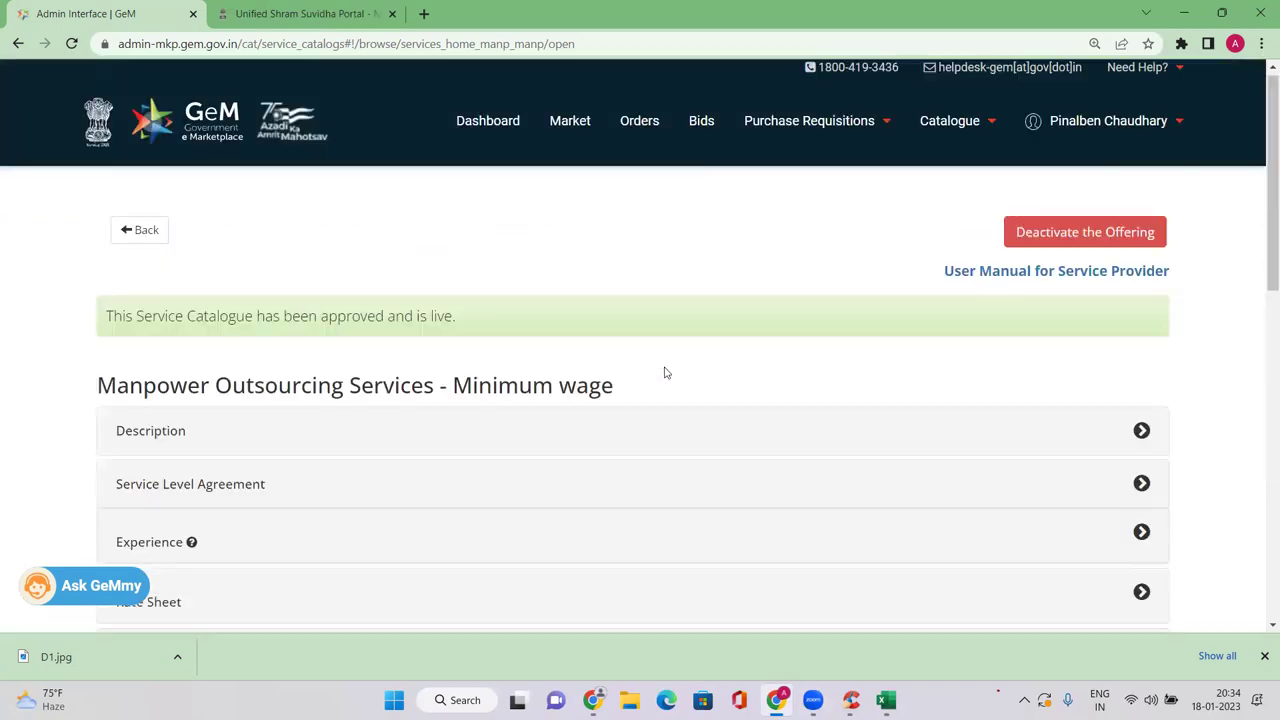
{"action": "scroll", "coordinate": [346, 423], "scroll_direction": "down", "scroll_amount": 4}
{"action": "scroll", "coordinate": [383, 498], "scroll_direction": "down", "scroll_amount": 3}
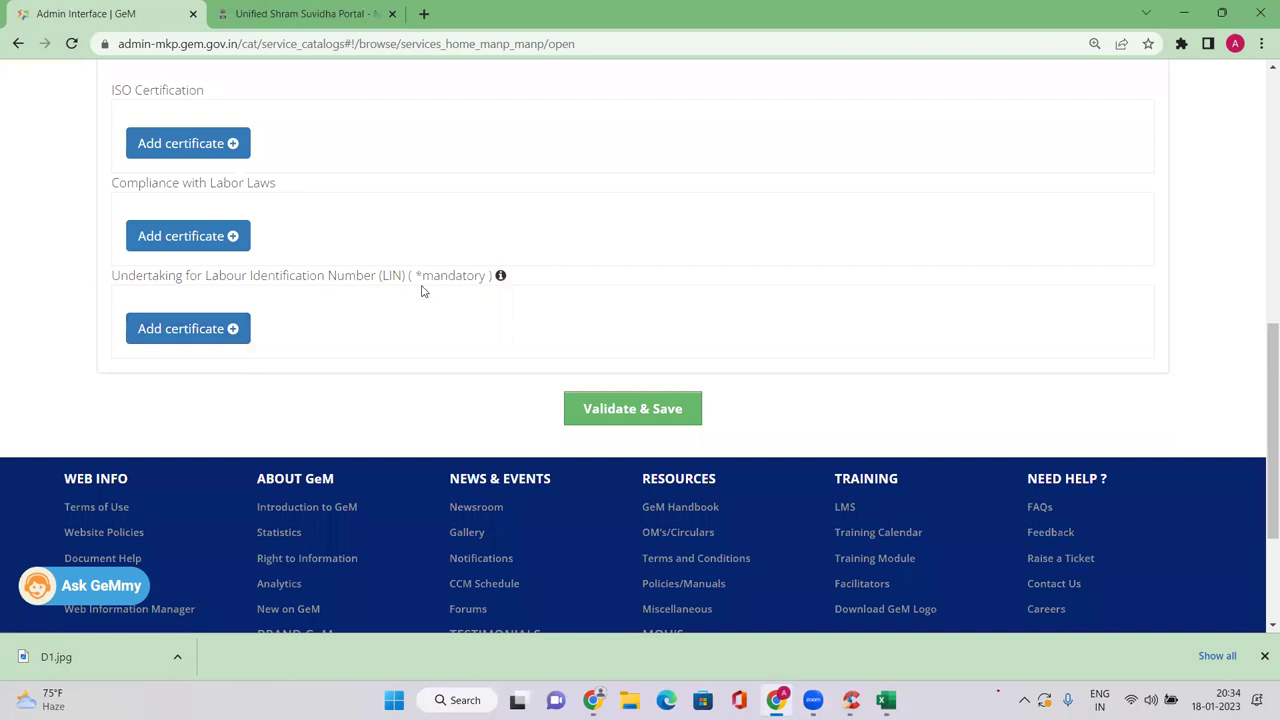
{"action": "left_click_drag", "start_coordinate": [376, 275], "coordinate": [452, 276]}
{"action": "key", "text": "Home"}
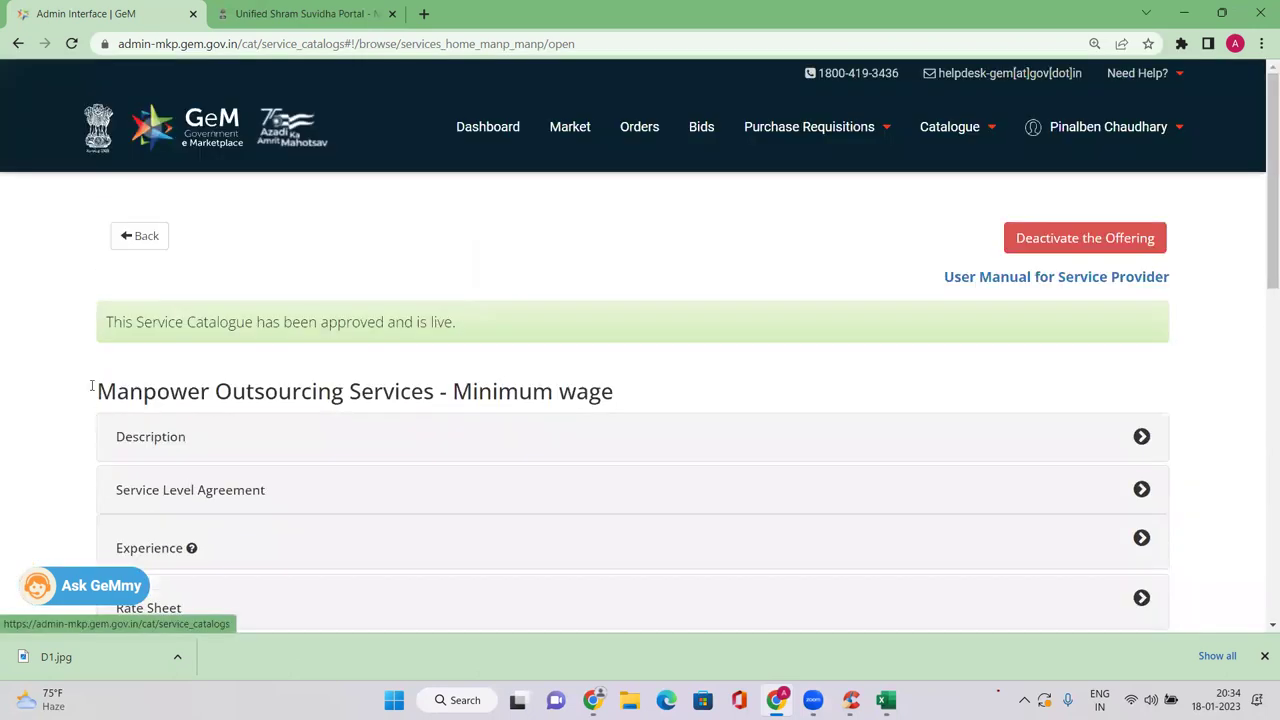
{"action": "left_click_drag", "start_coordinate": [112, 325], "coordinate": [460, 334]}
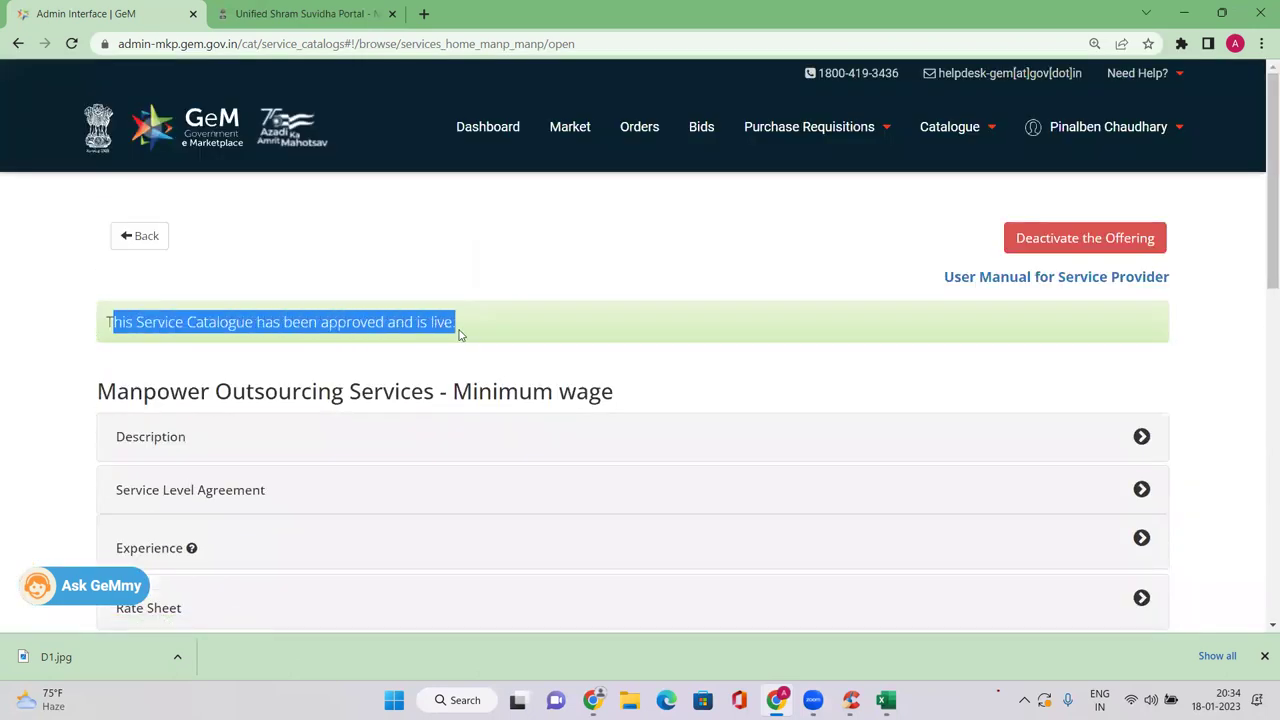
{"action": "scroll", "coordinate": [465, 334], "scroll_direction": "down", "scroll_amount": 7}
{"action": "scroll", "coordinate": [274, 417], "scroll_direction": "up", "scroll_amount": 1}
{"action": "left_click_drag", "start_coordinate": [310, 396], "coordinate": [503, 394]}
{"action": "key", "text": "Home"}
{"action": "left_click_drag", "start_coordinate": [113, 322], "coordinate": [545, 322]}
{"action": "scroll", "coordinate": [400, 380], "scroll_direction": "down", "scroll_amount": 7}
{"action": "left_click_drag", "start_coordinate": [278, 352], "coordinate": [498, 358]}
{"action": "key", "text": "Home"}
{"action": "left_click_drag", "start_coordinate": [291, 322], "coordinate": [456, 333]}
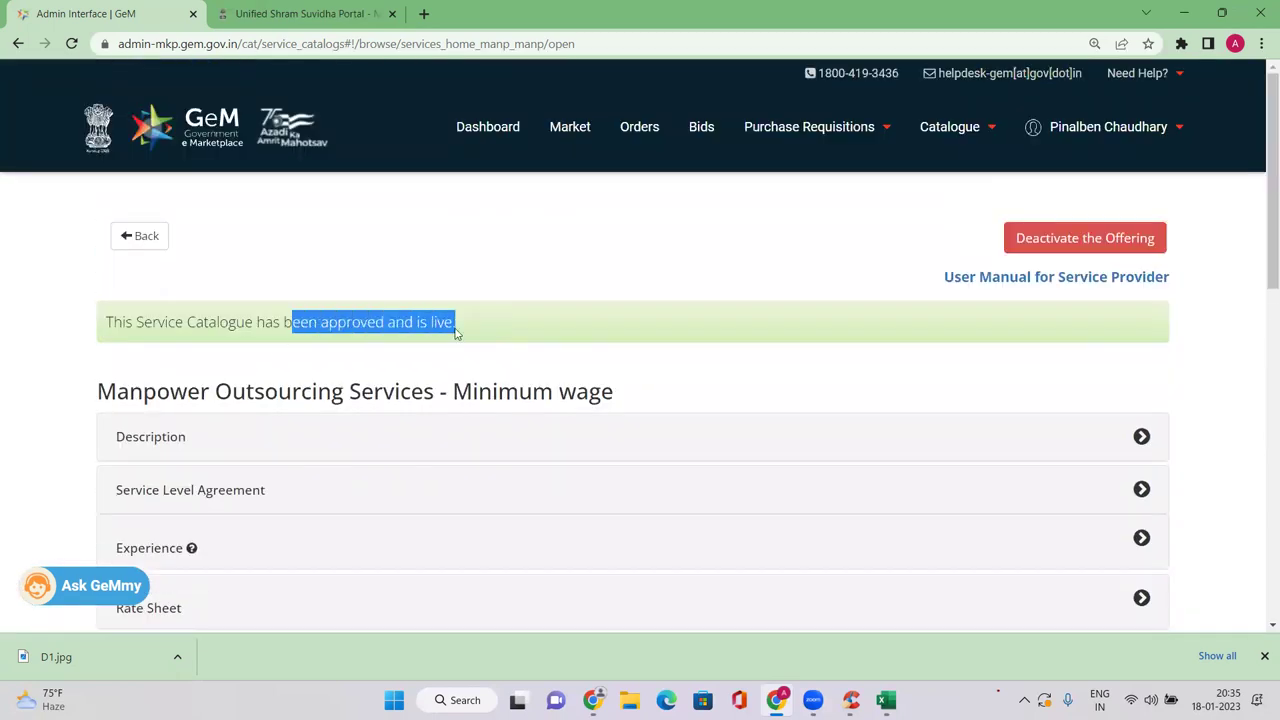
{"action": "scroll", "coordinate": [400, 370], "scroll_direction": "down", "scroll_amount": 7}
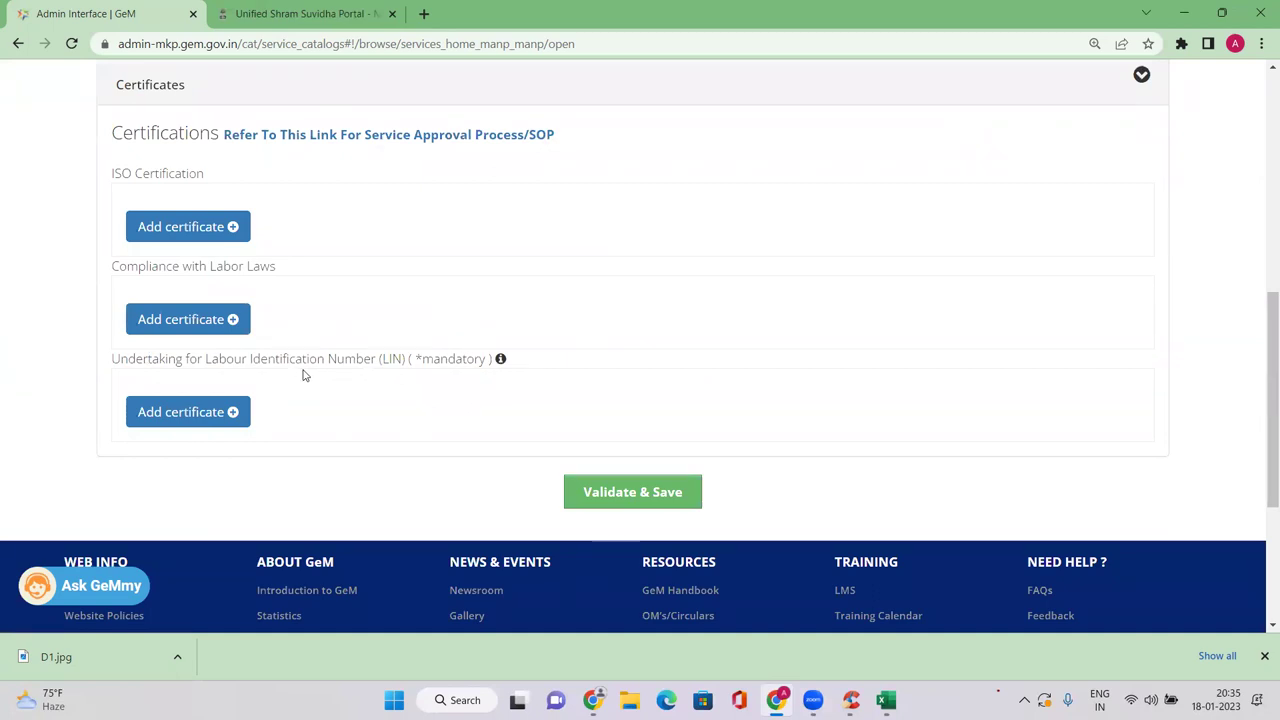
Reopen the Rate Sheet and compare the allowed service charge percentage range with the first row's value.
{"action": "scroll", "coordinate": [369, 283], "scroll_direction": "up", "scroll_amount": 3}
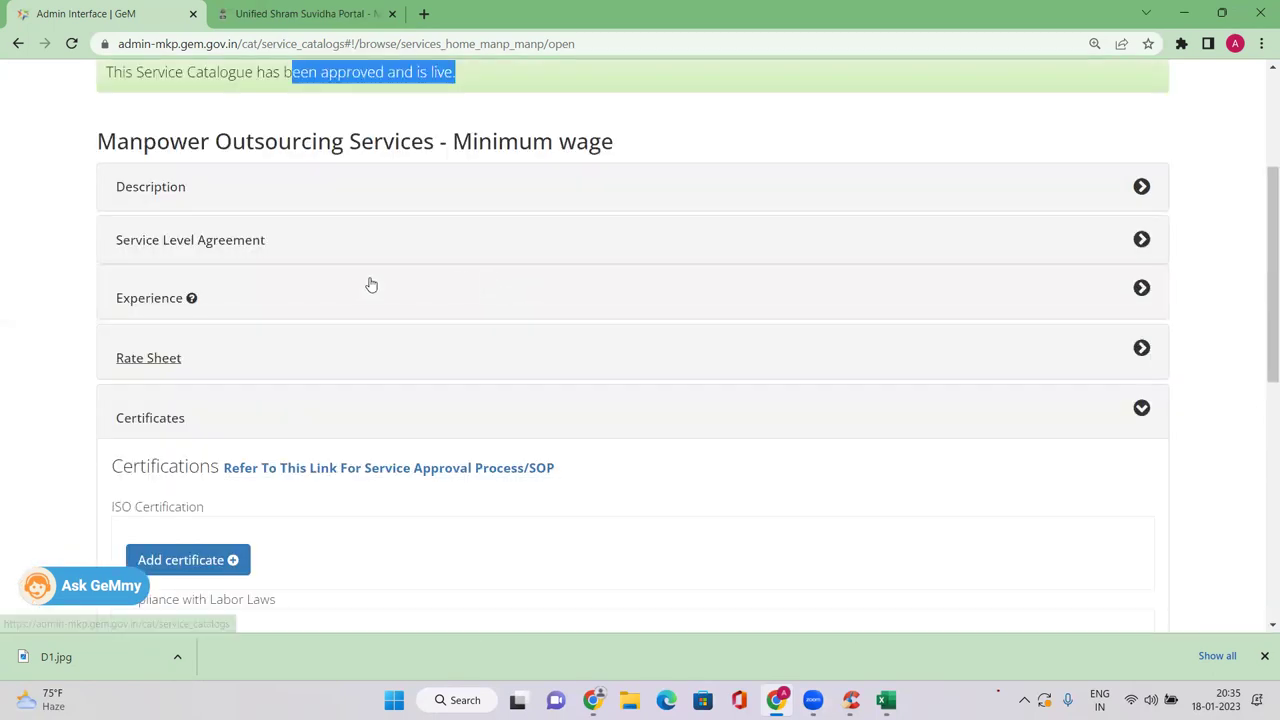
{"action": "left_click", "coordinate": [180, 360]}
{"action": "scroll", "coordinate": [449, 366], "scroll_direction": "down", "scroll_amount": 4}
{"action": "left_click_drag", "start_coordinate": [526, 521], "coordinate": [1211, 503]}
{"action": "scroll", "coordinate": [700, 277], "scroll_direction": "up", "scroll_amount": 2}
{"action": "left_click_drag", "start_coordinate": [684, 378], "coordinate": [713, 383]}
{"action": "left_click_drag", "start_coordinate": [683, 296], "coordinate": [719, 294]}
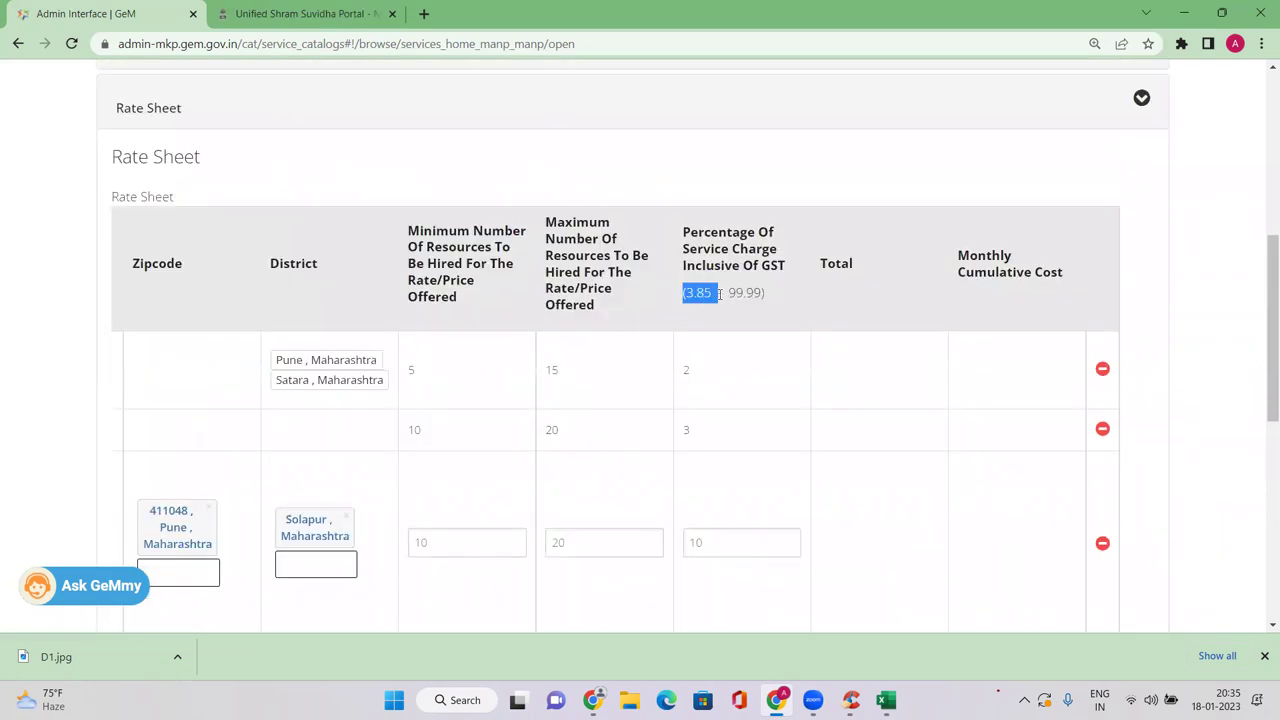
{"action": "left_click_drag", "start_coordinate": [703, 371], "coordinate": [682, 372]}
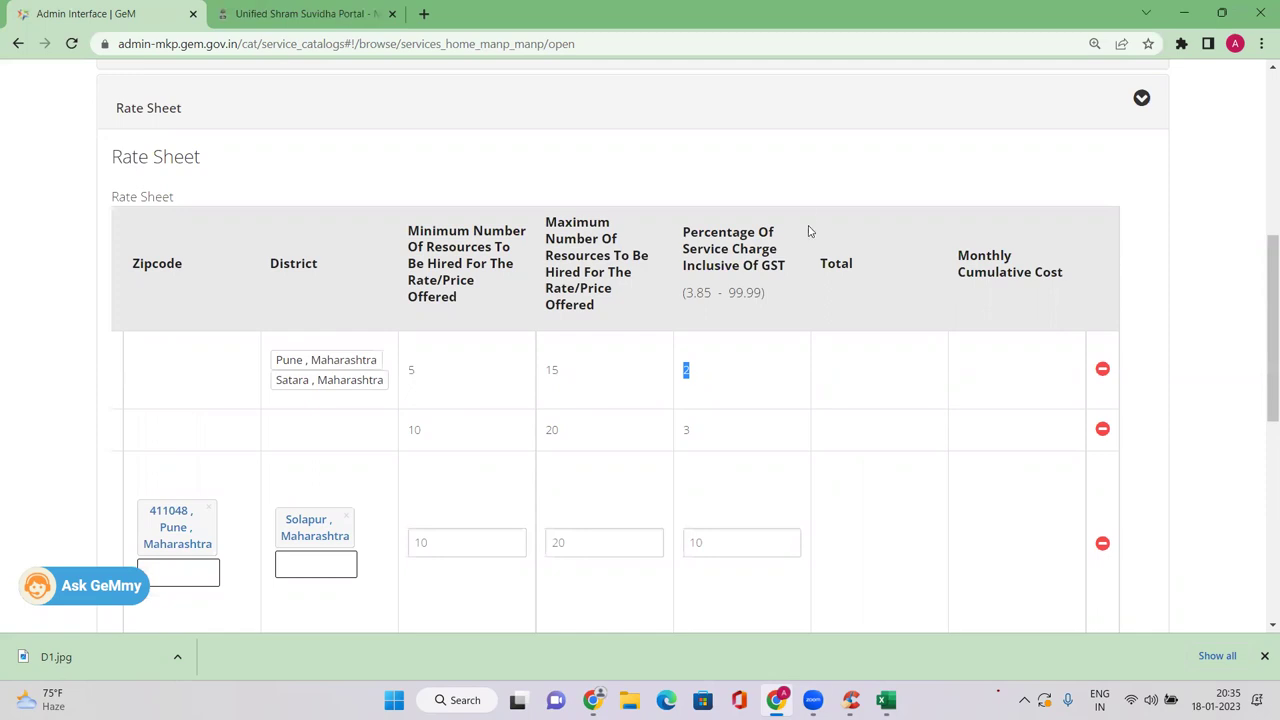
Add another row to the rate sheet with Unskilled as the skill category and Others in the column beside it.
{"action": "scroll", "coordinate": [374, 374], "scroll_direction": "down", "scroll_amount": 4}
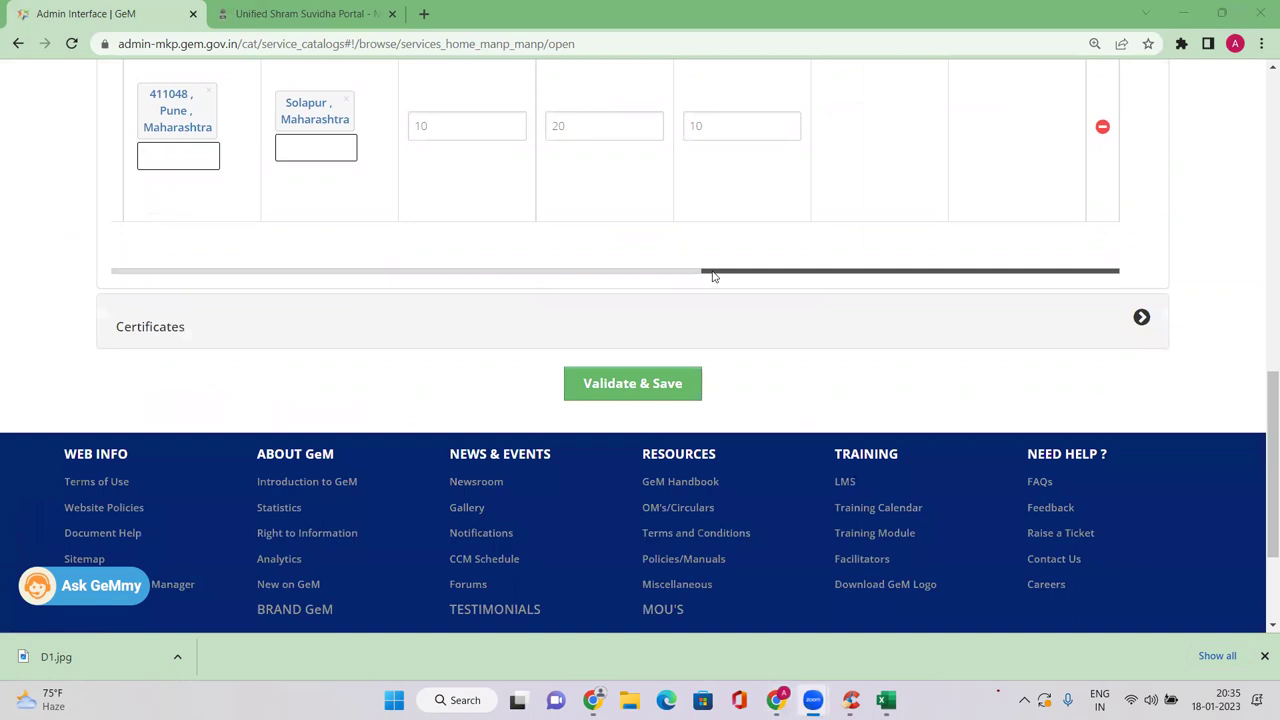
{"action": "left_click_drag", "start_coordinate": [713, 276], "coordinate": [125, 272]}
{"action": "scroll", "coordinate": [343, 166], "scroll_direction": "up", "scroll_amount": 1}
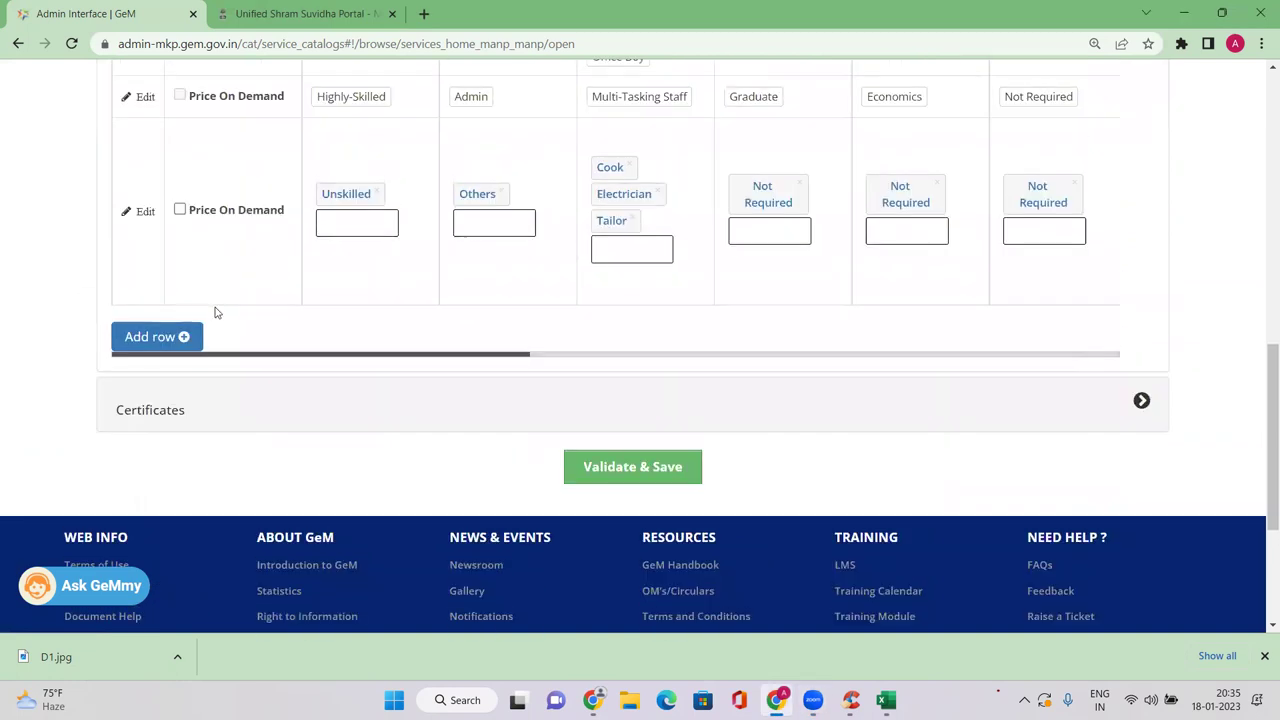
{"action": "left_click", "coordinate": [153, 336]}
{"action": "left_click", "coordinate": [334, 327]}
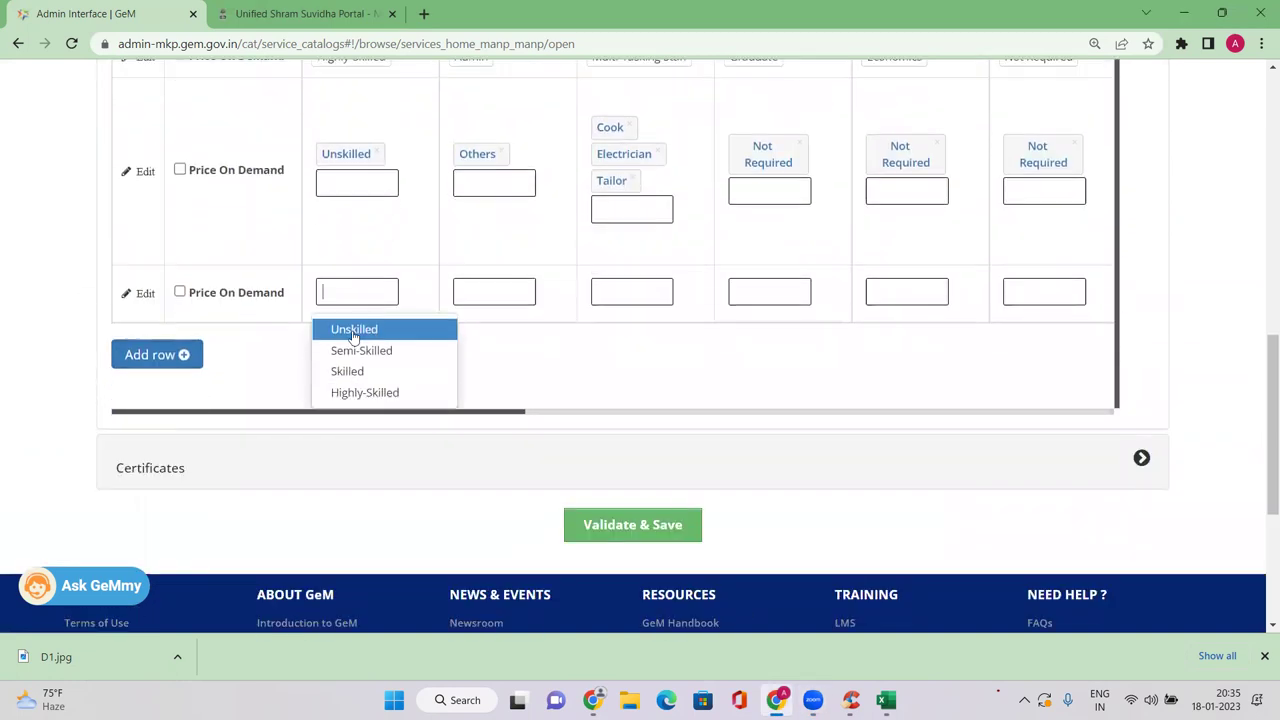
{"action": "left_click", "coordinate": [355, 333]}
{"action": "left_click", "coordinate": [485, 305]}
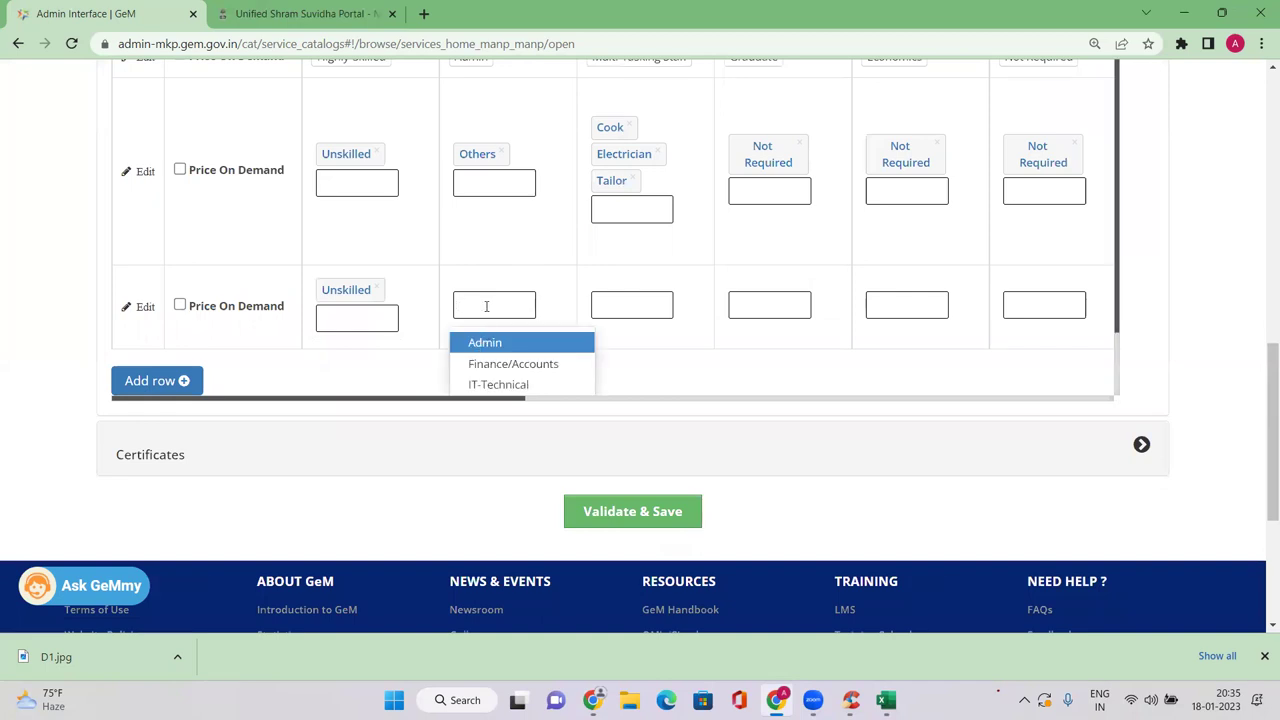
{"action": "scroll", "coordinate": [488, 320], "scroll_direction": "down", "scroll_amount": 1}
{"action": "left_click", "coordinate": [493, 382]}
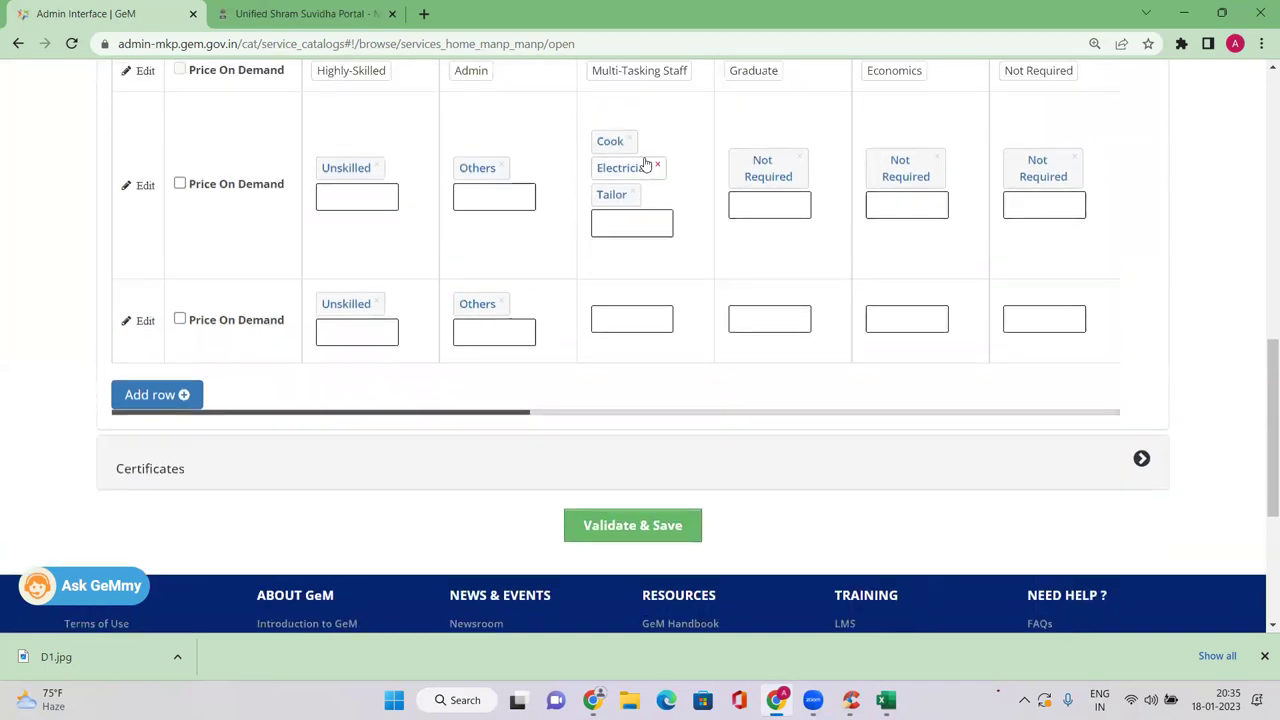
Add Boot Maker and Barber to the newest row's List Of Profiles.
{"action": "left_click", "coordinate": [630, 314]}
{"action": "scroll", "coordinate": [668, 374], "scroll_direction": "down", "scroll_amount": 3}
{"action": "scroll", "coordinate": [646, 374], "scroll_direction": "up", "scroll_amount": 3}
{"action": "scroll", "coordinate": [634, 397], "scroll_direction": "down", "scroll_amount": 2}
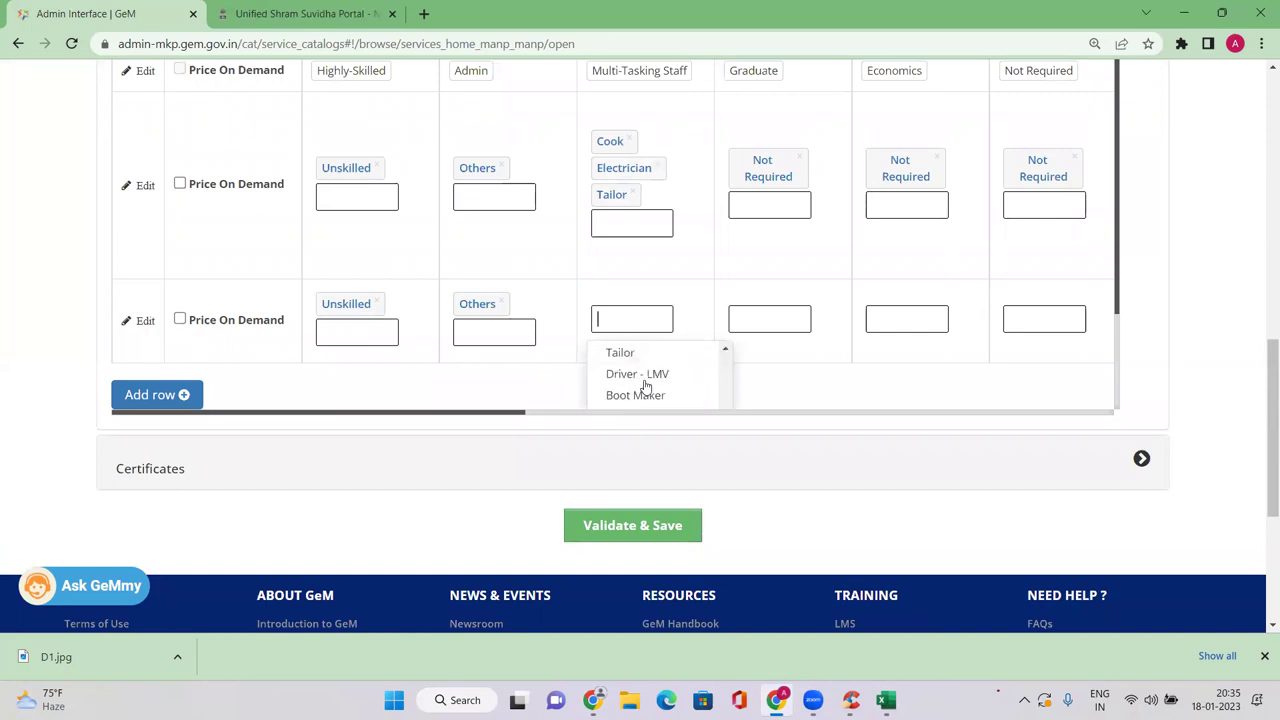
{"action": "left_click", "coordinate": [636, 386]}
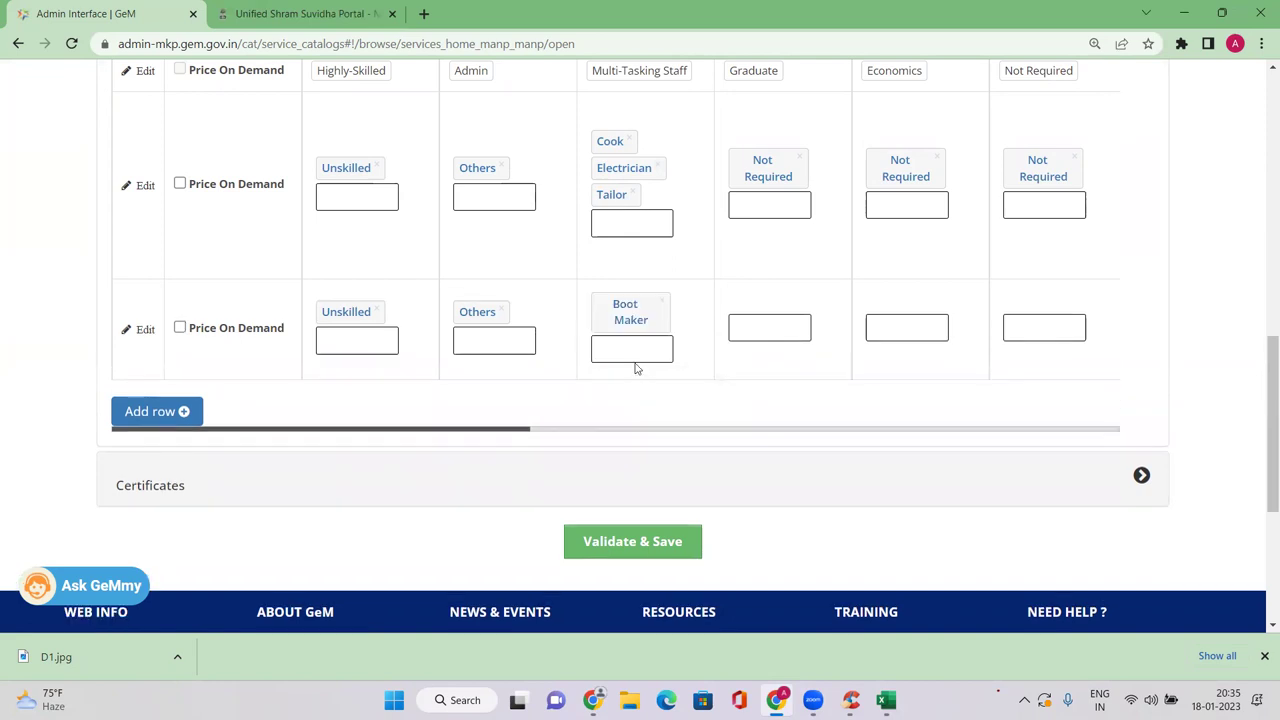
{"action": "scroll", "coordinate": [640, 400], "scroll_direction": "down", "scroll_amount": 2}
{"action": "left_click", "coordinate": [634, 398]}
Set the newest row's Educational Qualification to High School and its Specialization to Not Required.
{"action": "left_click", "coordinate": [764, 340]}
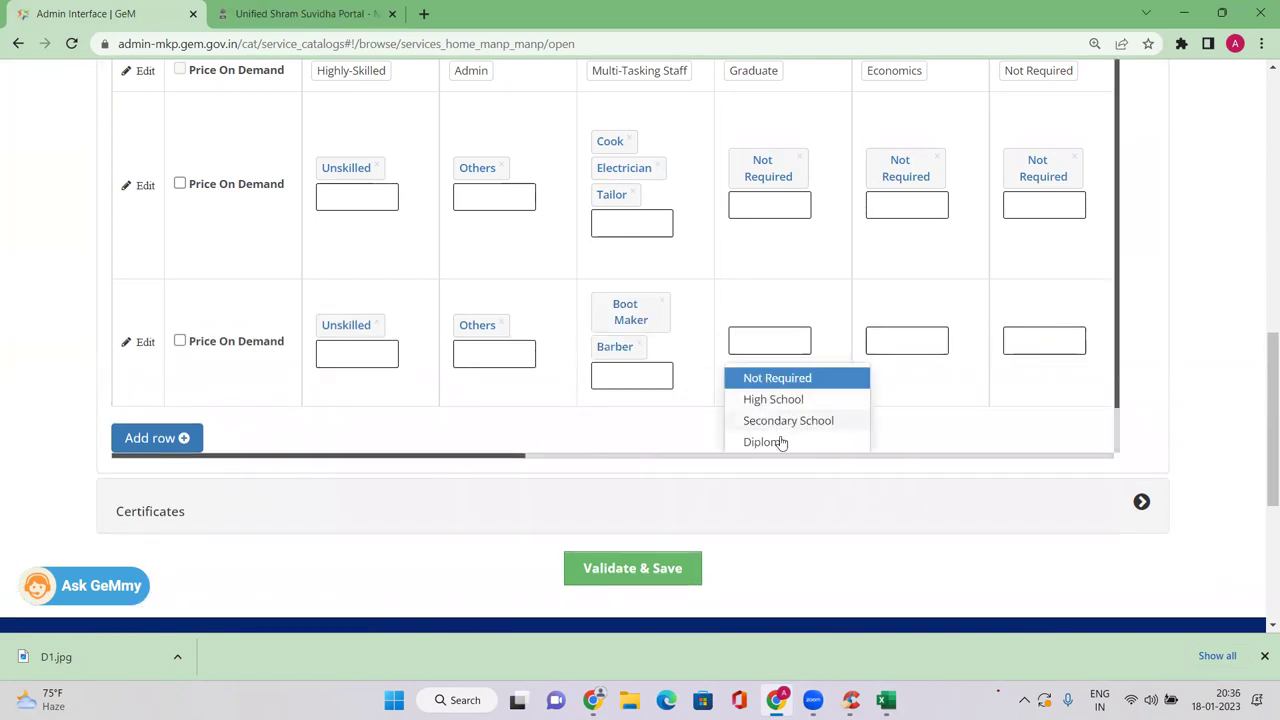
{"action": "left_click", "coordinate": [776, 400]}
{"action": "left_click", "coordinate": [893, 359]}
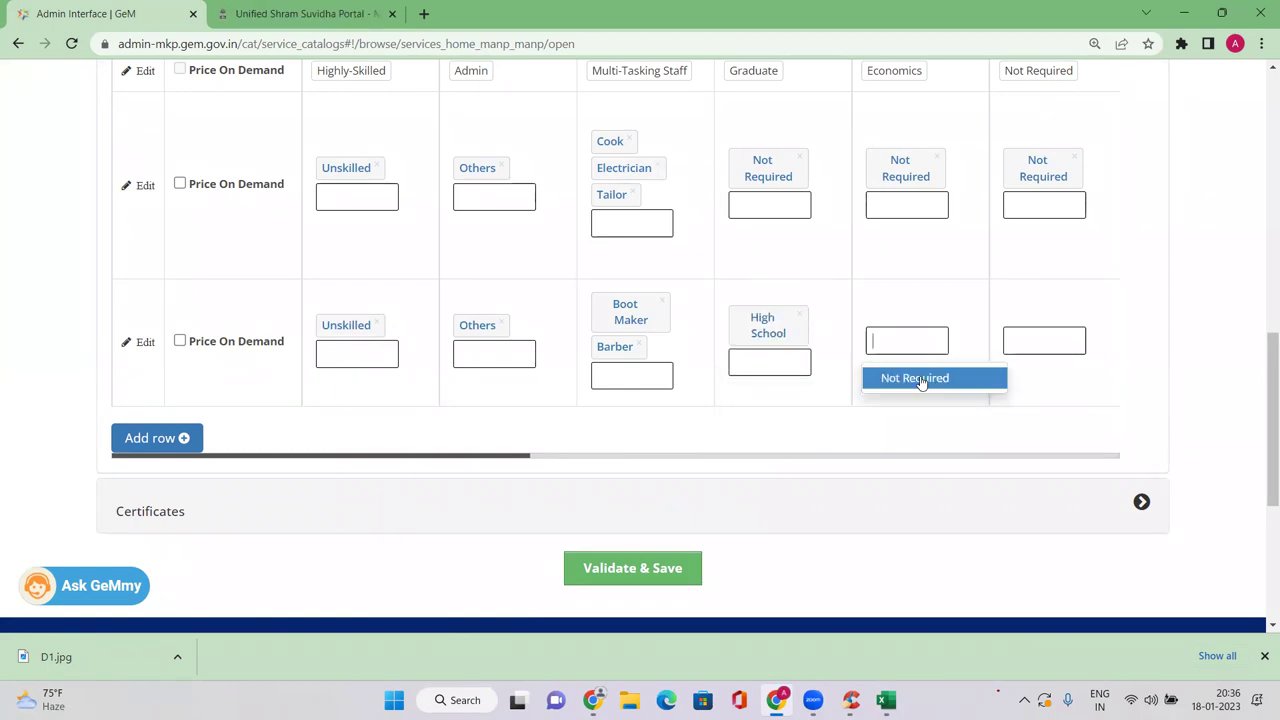
{"action": "left_click", "coordinate": [918, 378]}
Set Post Graduation to Not Required, Specialization For PG to Not Applicable and Experience to 7 To 10 Years in the newest row.
{"action": "left_click_drag", "start_coordinate": [528, 457], "coordinate": [747, 455]}
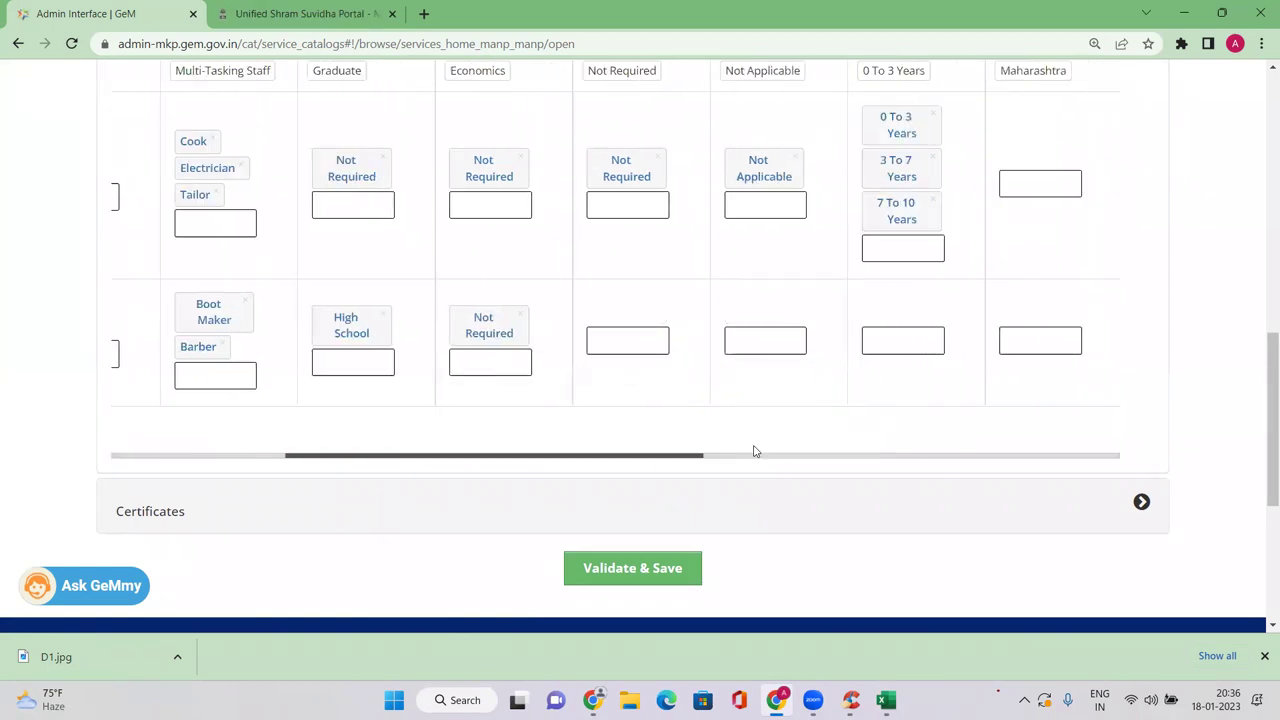
{"action": "left_click", "coordinate": [515, 340]}
{"action": "left_click", "coordinate": [530, 374]}
{"action": "left_click", "coordinate": [677, 345]}
{"action": "left_click", "coordinate": [684, 376]}
{"action": "left_click", "coordinate": [791, 340]}
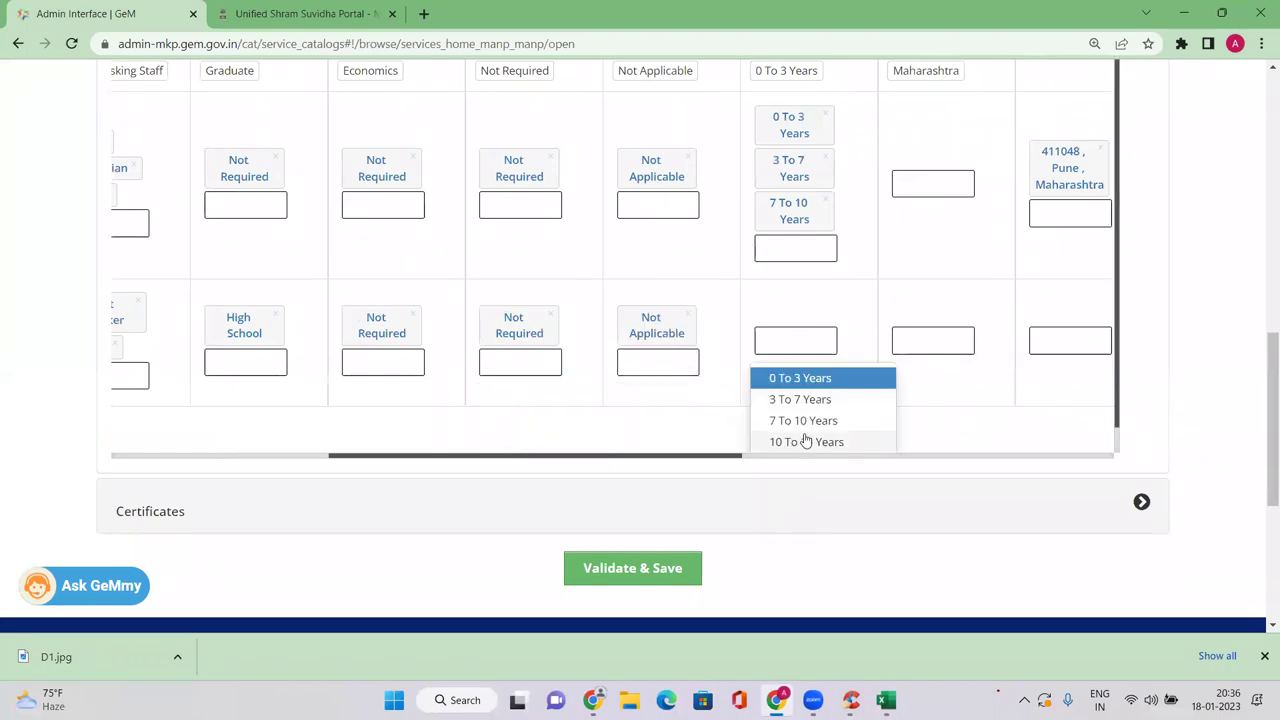
{"action": "left_click", "coordinate": [805, 420]}
Add Pune, Maharashtra as the newest row's location, in the column holding Solapur, Maharashtra in the row above.
{"action": "left_click", "coordinate": [958, 341]}
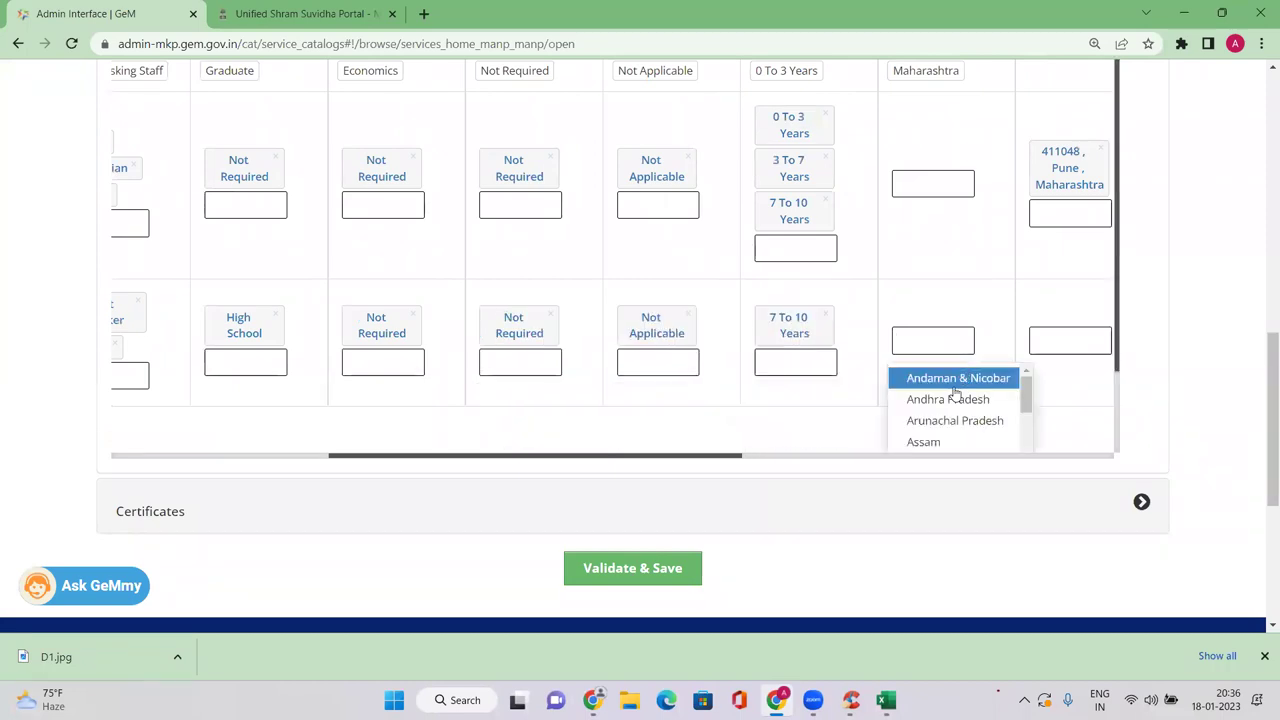
{"action": "left_click", "coordinate": [1082, 343]}
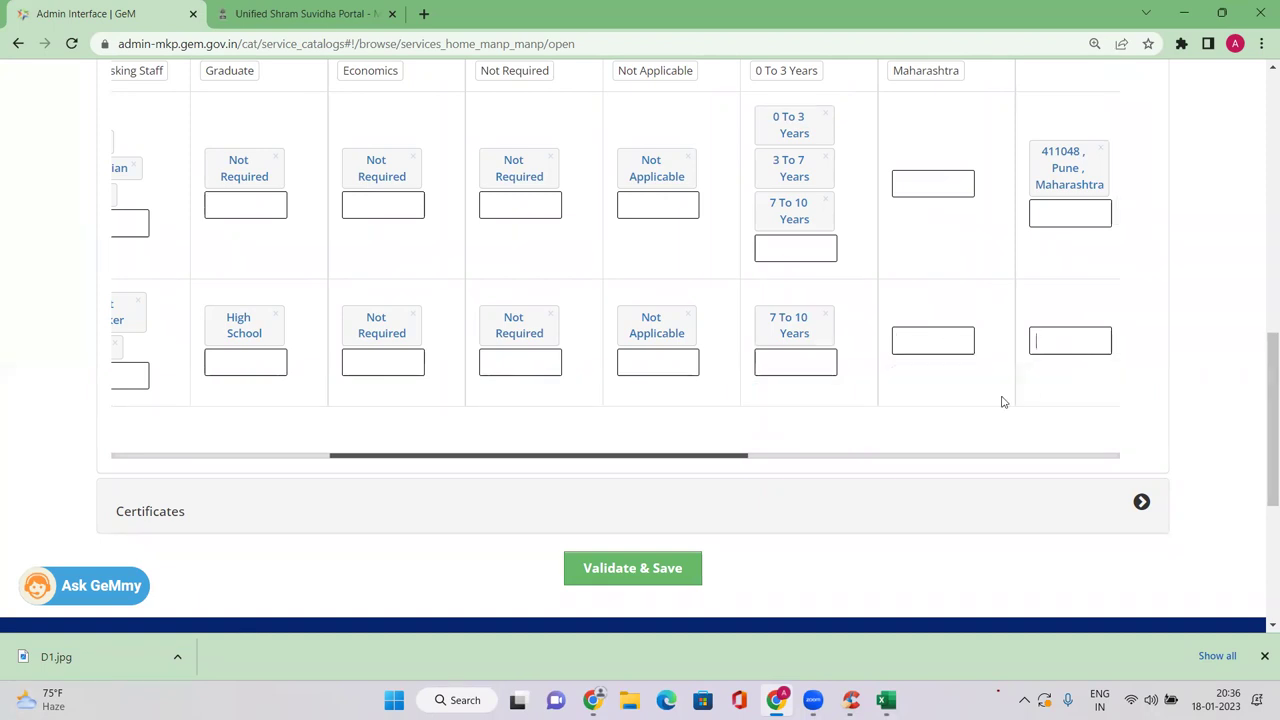
{"action": "left_click_drag", "start_coordinate": [737, 457], "coordinate": [895, 315]}
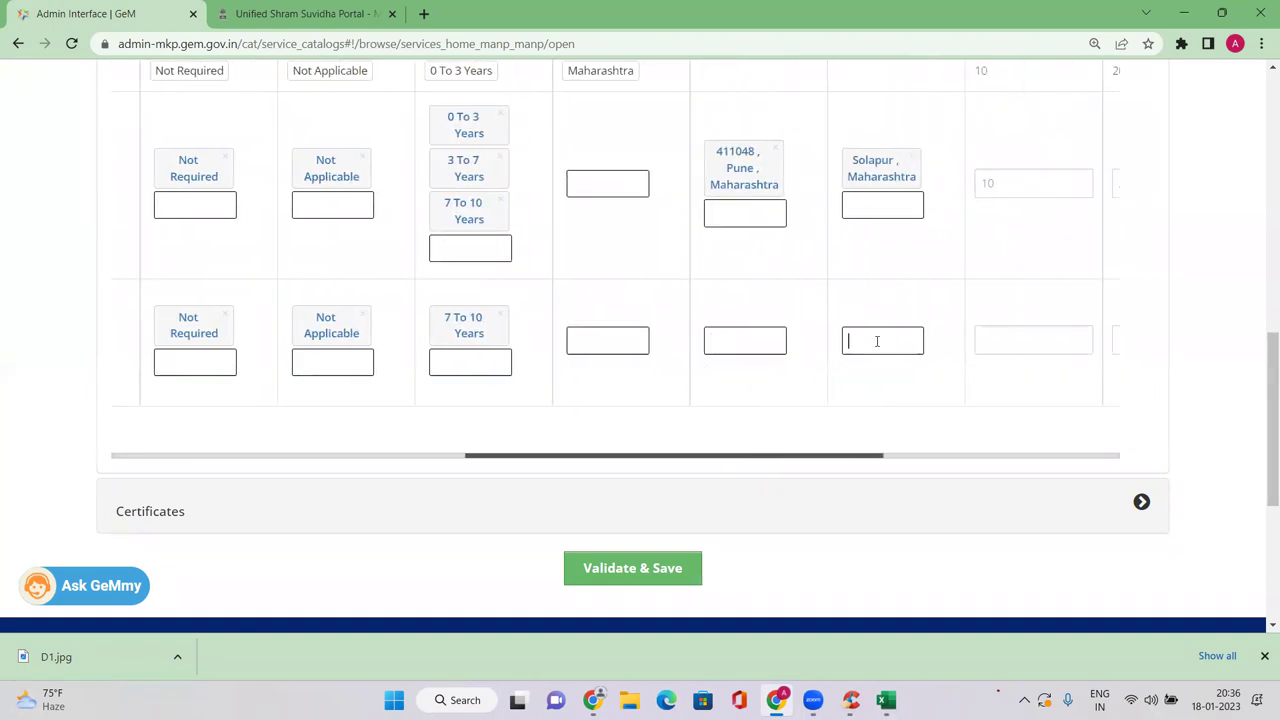
{"action": "left_click", "coordinate": [877, 341]}
{"action": "type", "text": "pune"}
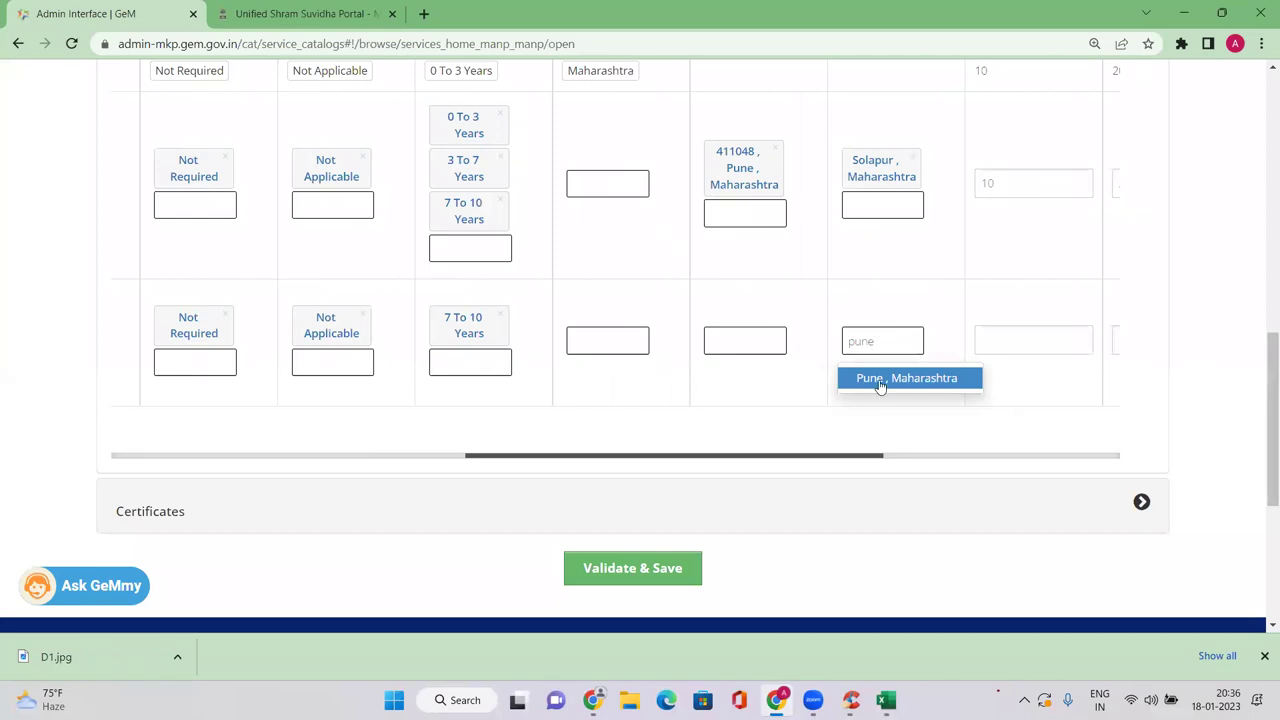
{"action": "left_click", "coordinate": [877, 378]}
{"action": "scroll", "coordinate": [850, 420], "scroll_direction": "right", "scroll_amount": 5}
{"action": "scroll", "coordinate": [780, 380], "scroll_direction": "left", "scroll_amount": 2}
{"action": "left_click", "coordinate": [722, 345]}
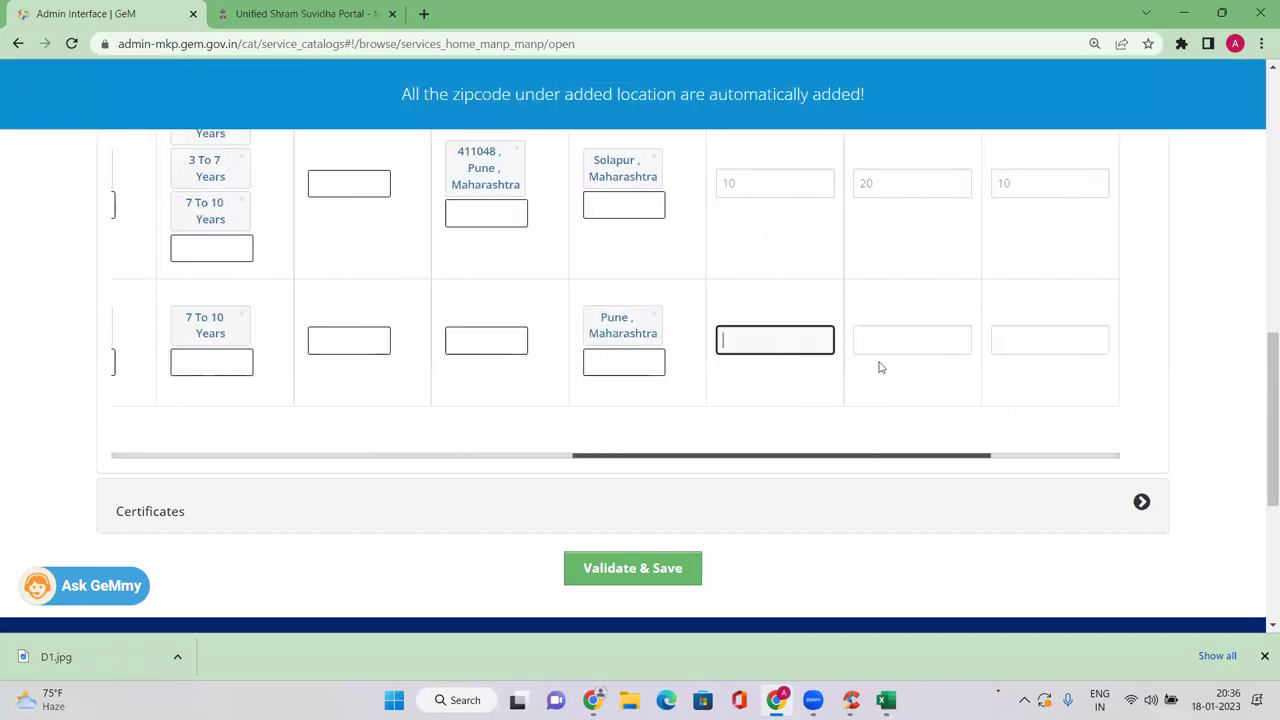
Examine all rate sheet rows from the skill category and profile columns across to the locations and numeric columns.
{"action": "left_click", "coordinate": [621, 456]}
{"action": "left_click_drag", "start_coordinate": [583, 460], "coordinate": [3, 488]}
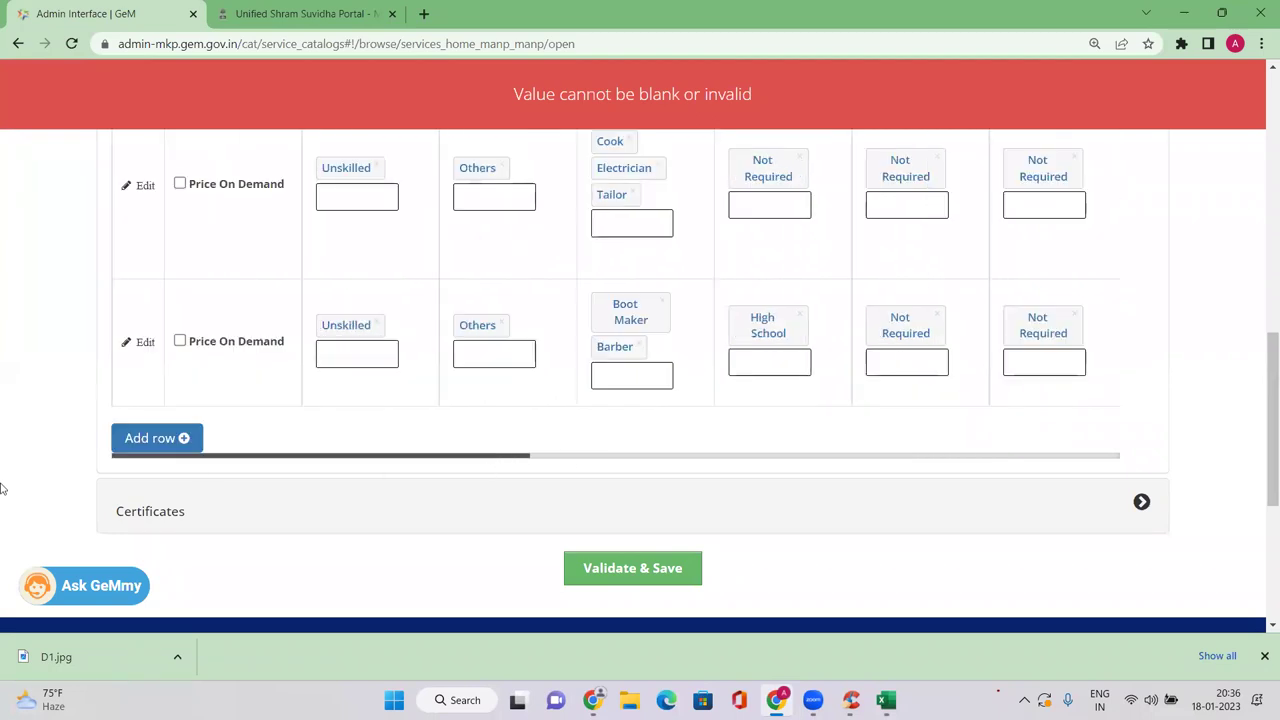
{"action": "scroll", "coordinate": [251, 409], "scroll_direction": "up", "scroll_amount": 2}
{"action": "scroll", "coordinate": [266, 383], "scroll_direction": "down", "scroll_amount": 2}
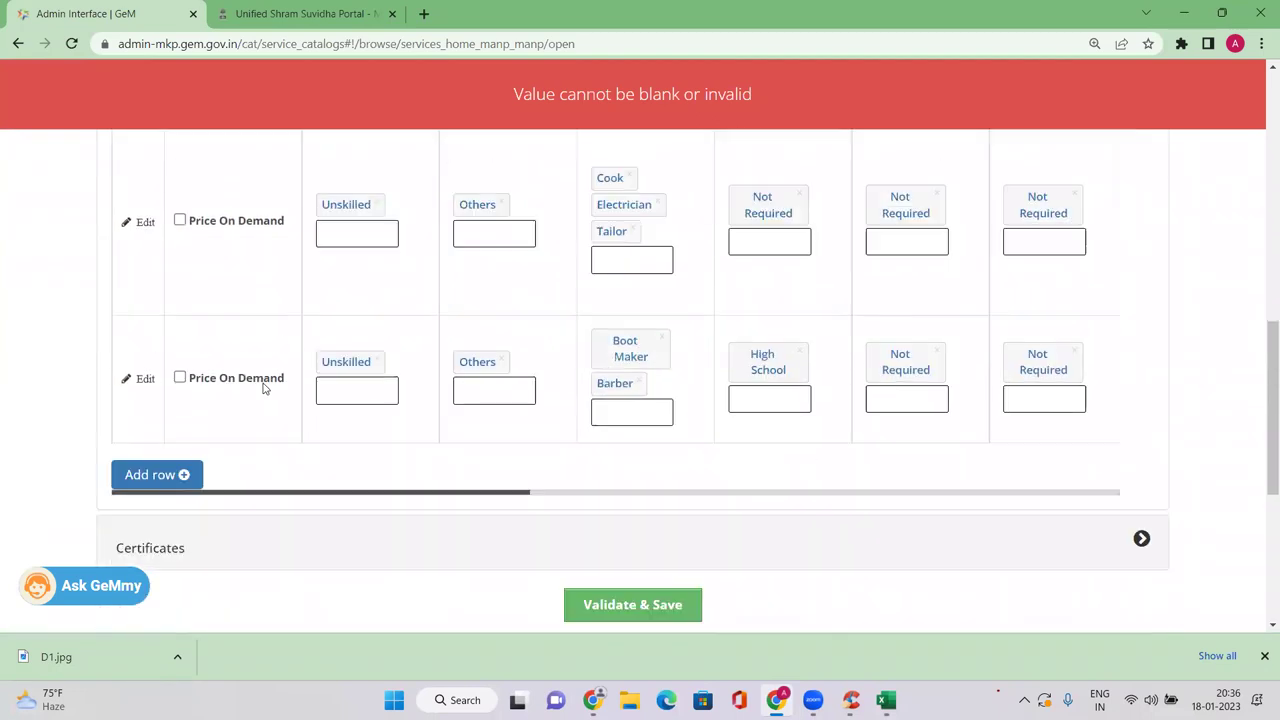
{"action": "scroll", "coordinate": [278, 359], "scroll_direction": "up", "scroll_amount": 2}
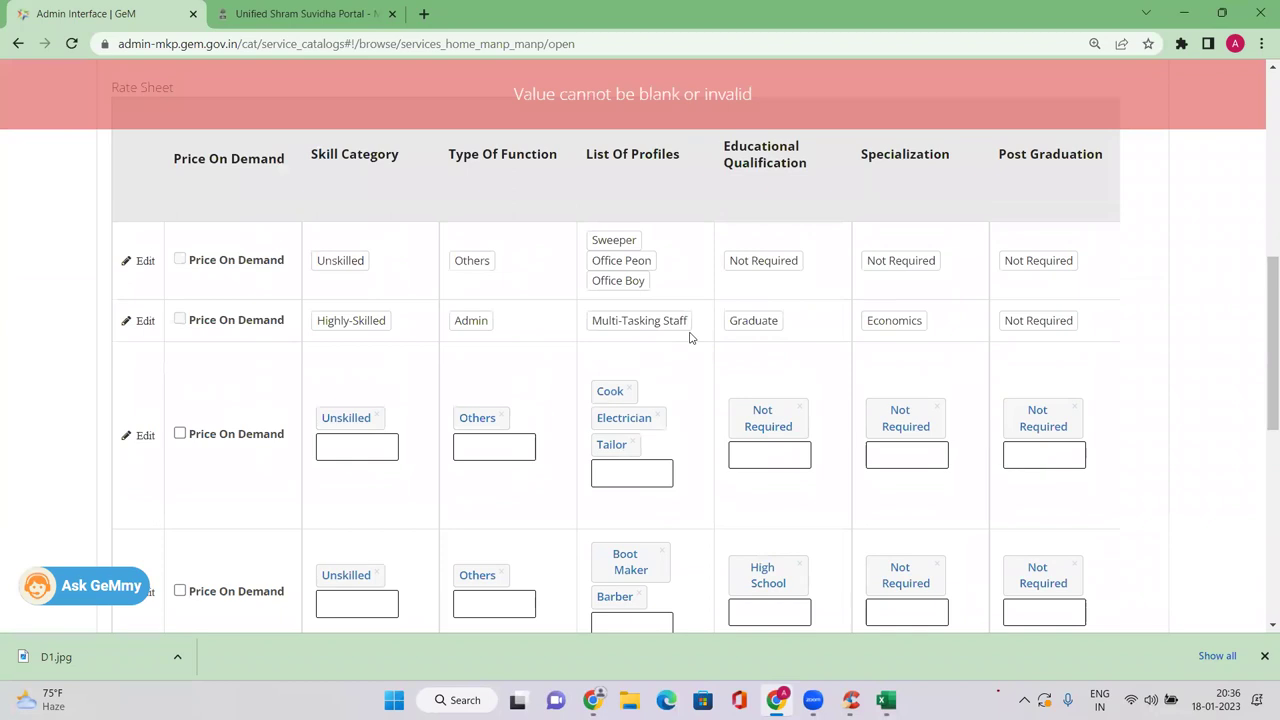
{"action": "scroll", "coordinate": [600, 335], "scroll_direction": "down", "scroll_amount": 2}
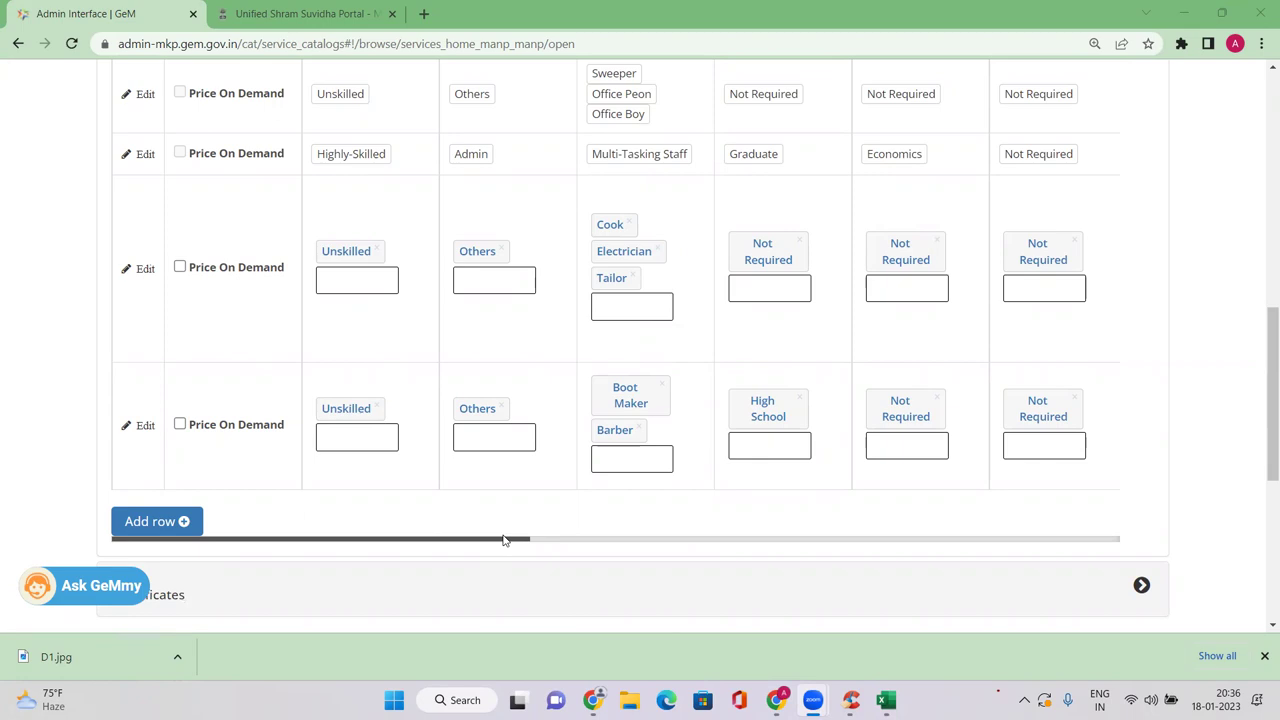
{"action": "left_click_drag", "start_coordinate": [511, 540], "coordinate": [752, 540]}
{"action": "scroll", "coordinate": [987, 518], "scroll_direction": "right", "scroll_amount": 8}
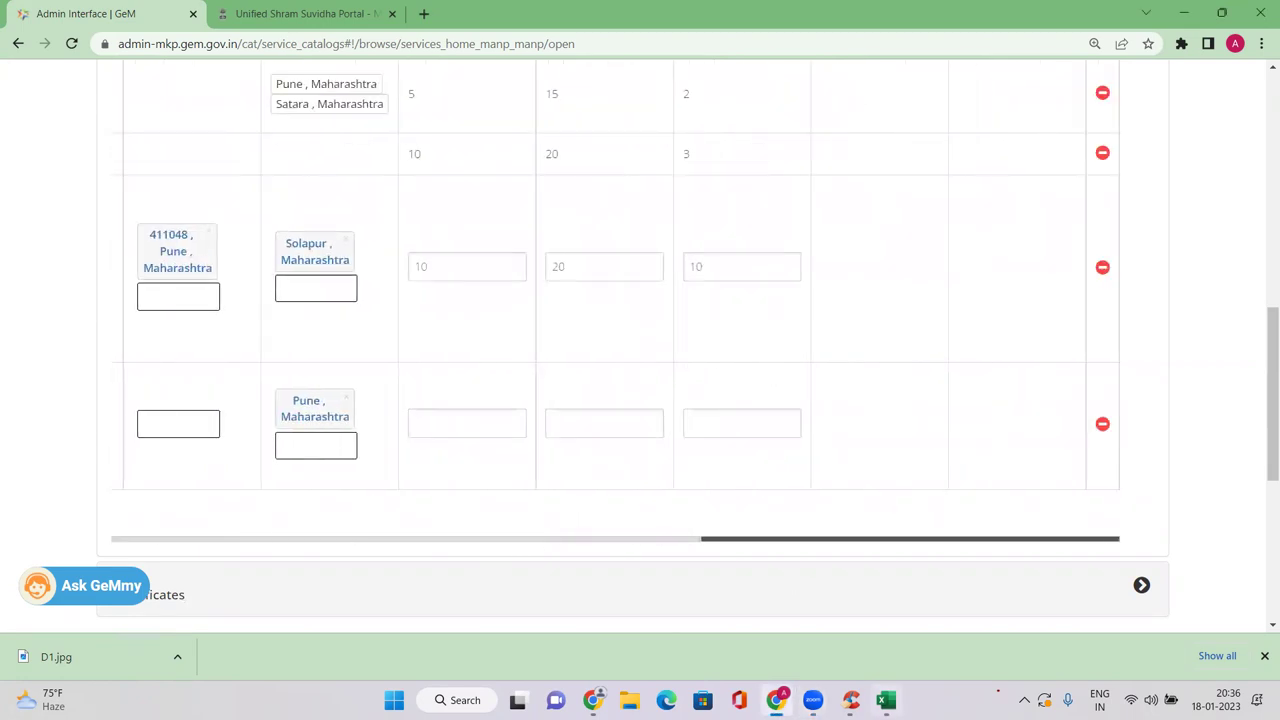
Switch to the Excel workbook and enter 10% in cell J12, directly below the 500.
{"action": "left_click", "coordinate": [886, 700]}
{"action": "left_click", "coordinate": [659, 411]}
{"action": "left_click", "coordinate": [585, 381]}
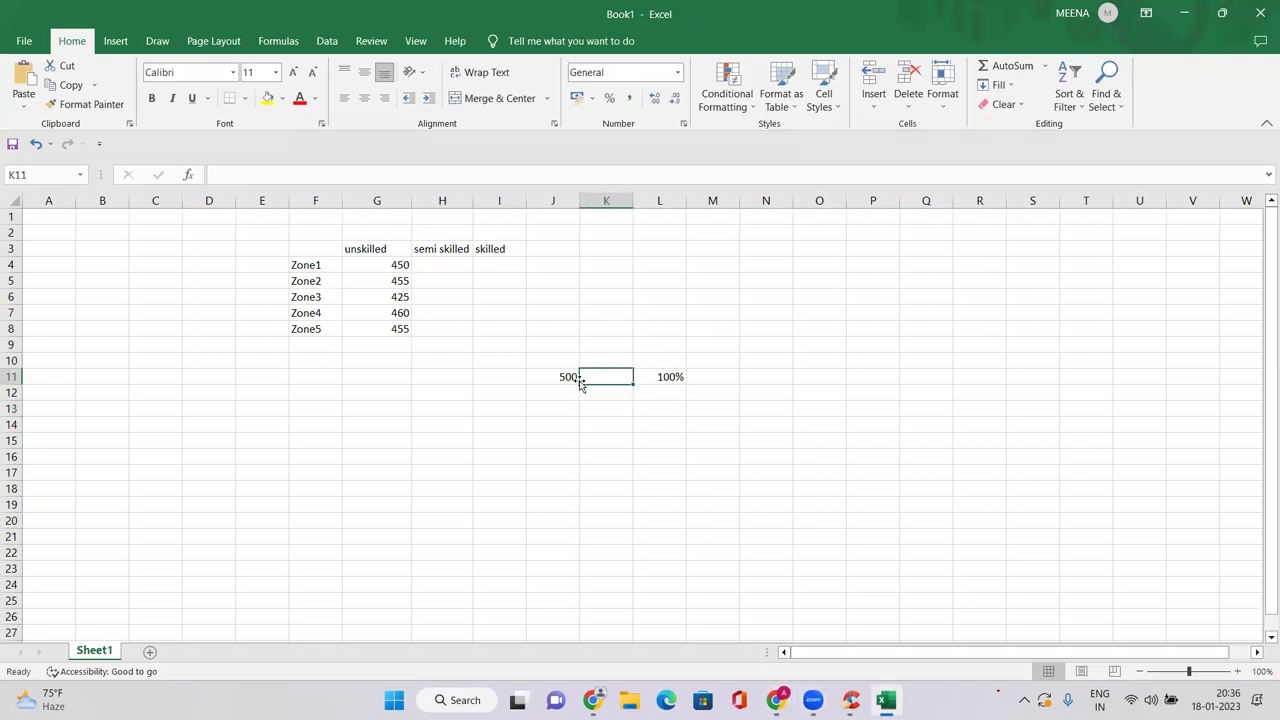
{"action": "left_click", "coordinate": [561, 376]}
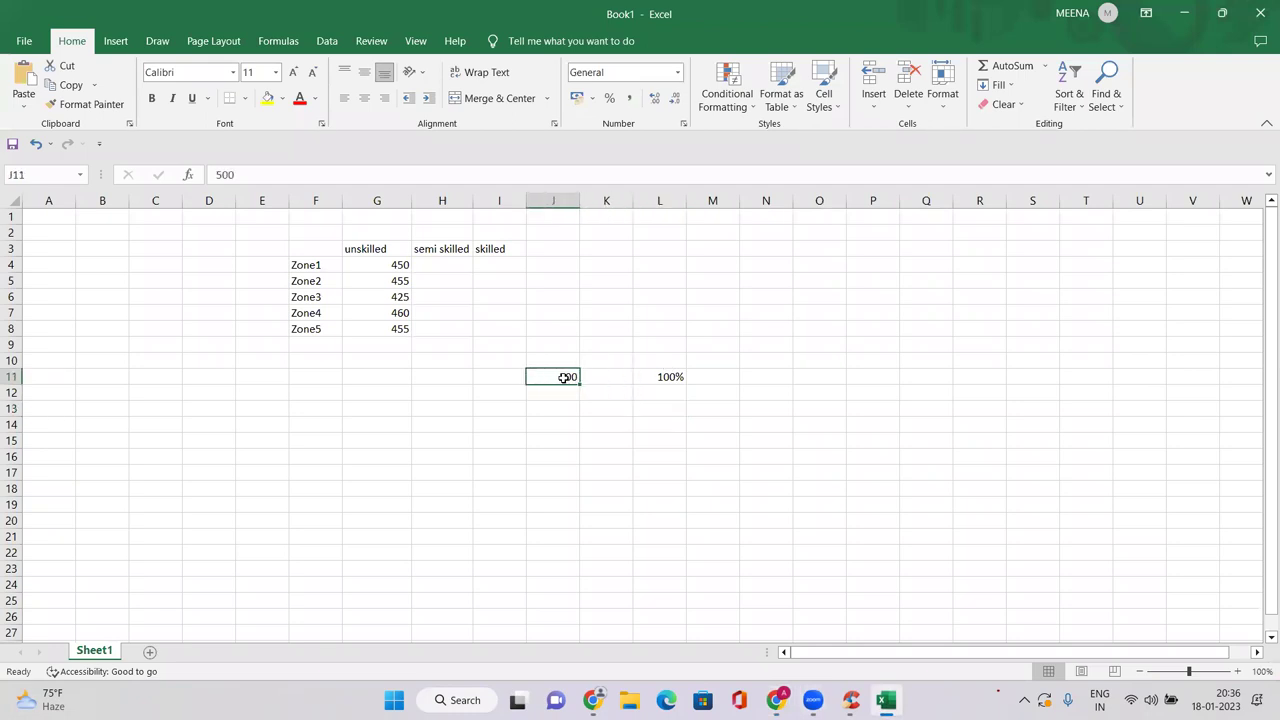
{"action": "left_click", "coordinate": [562, 390]}
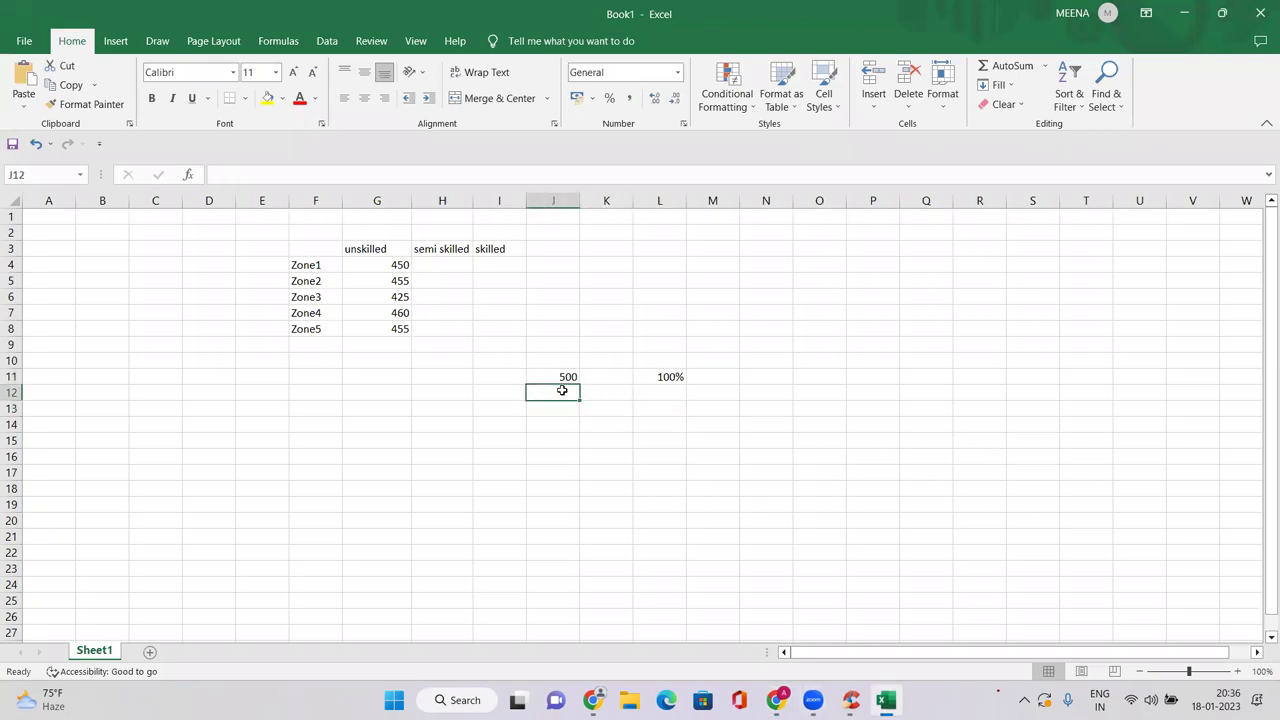
{"action": "type", "text": "10%"}
{"action": "key", "text": "Return"}
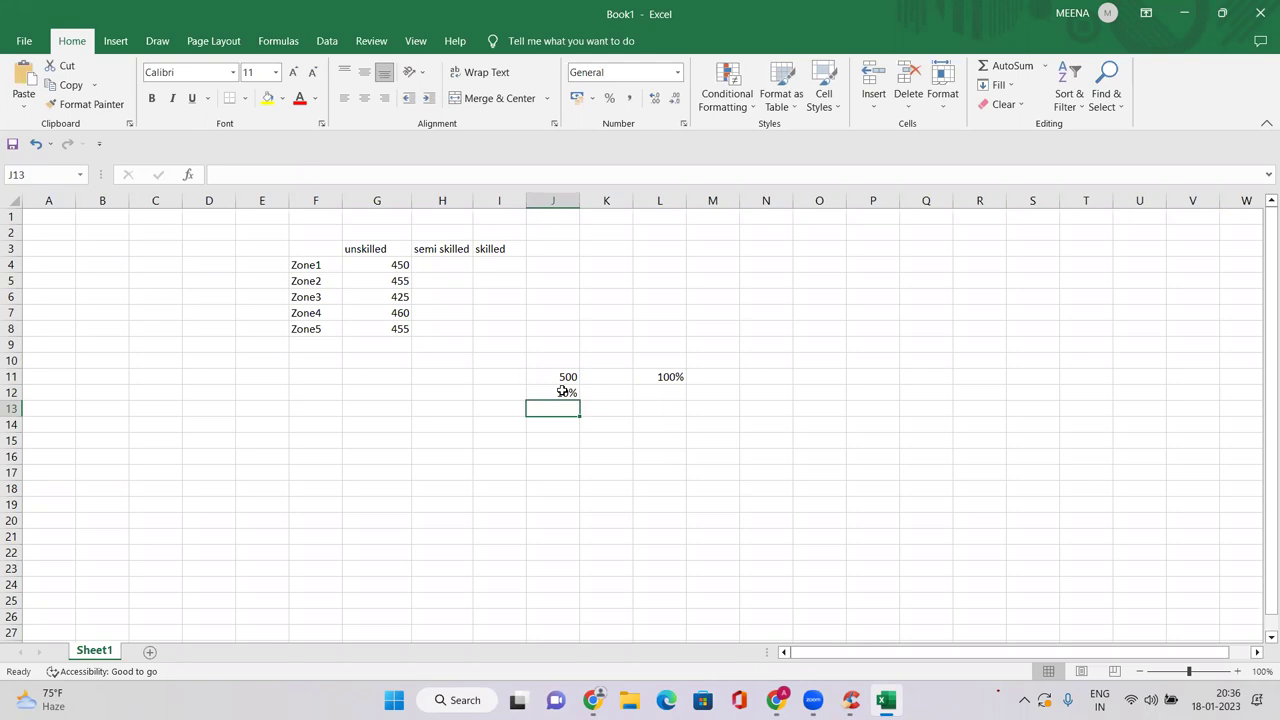
Enter 550 in cell J13 and check it against the base amount and percentage above.
{"action": "type", "text": "550"}
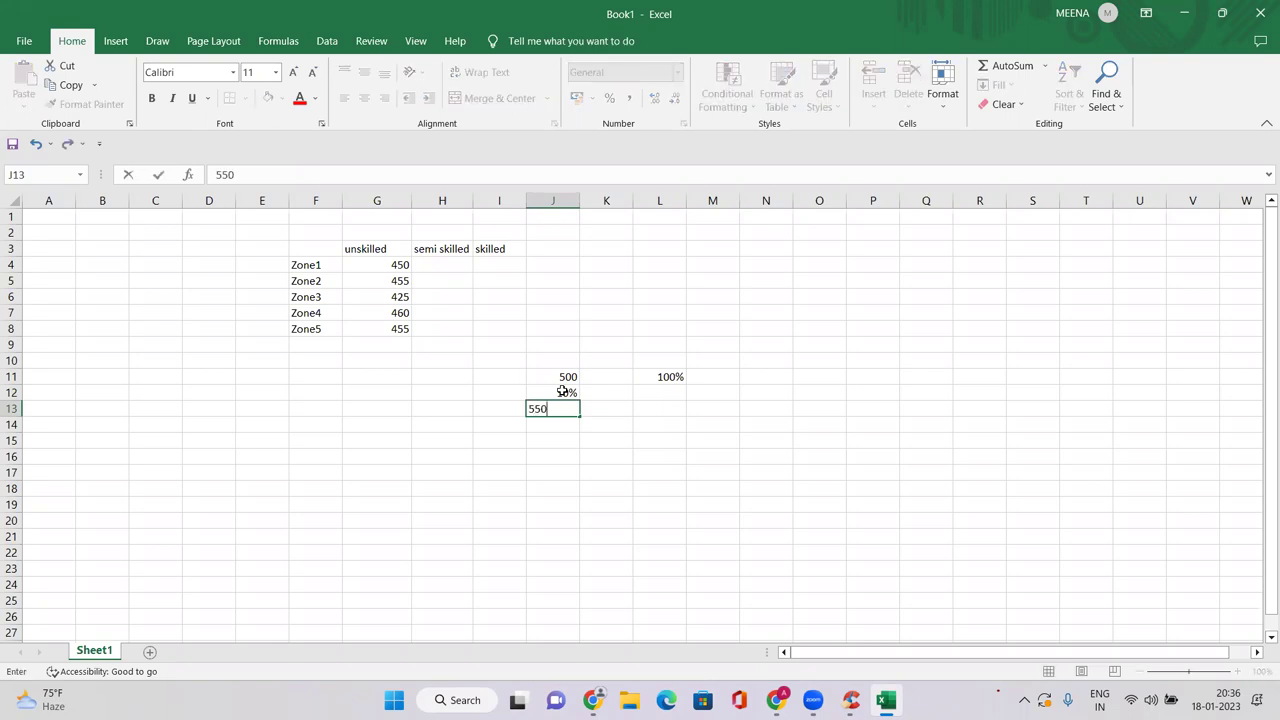
{"action": "key", "text": "Return"}
{"action": "left_click", "coordinate": [566, 376]}
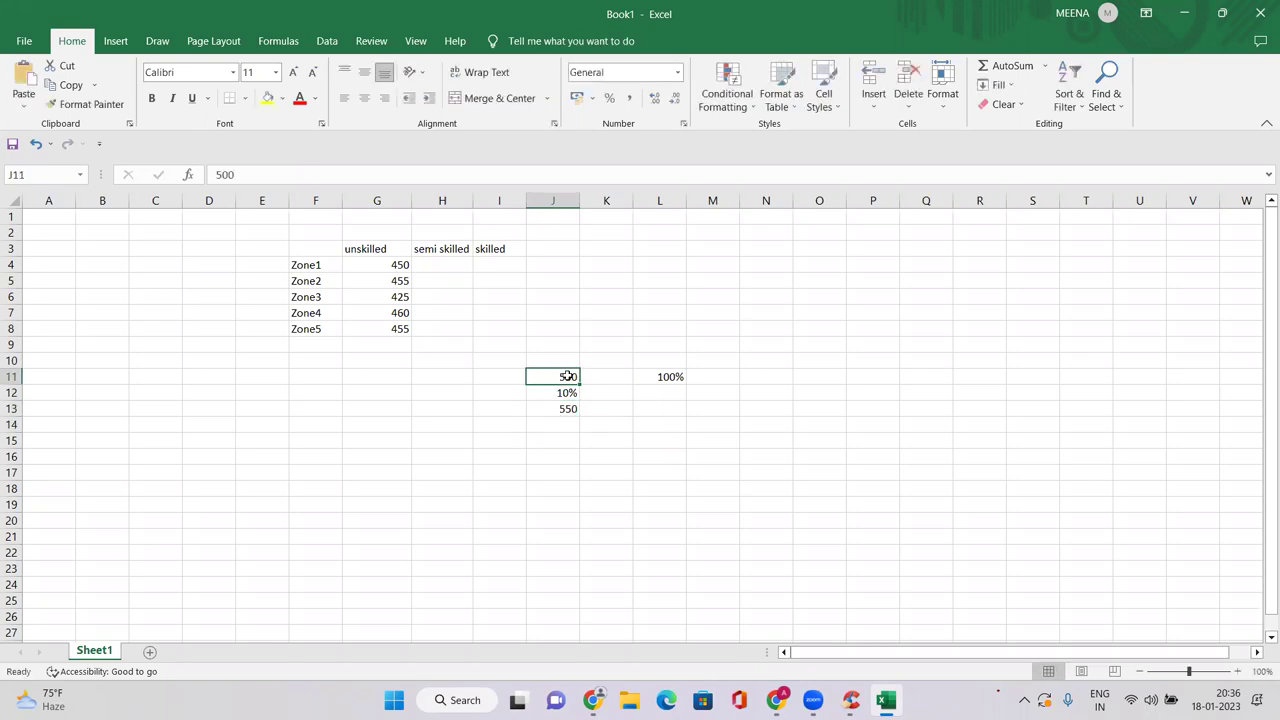
{"action": "left_click", "coordinate": [566, 392]}
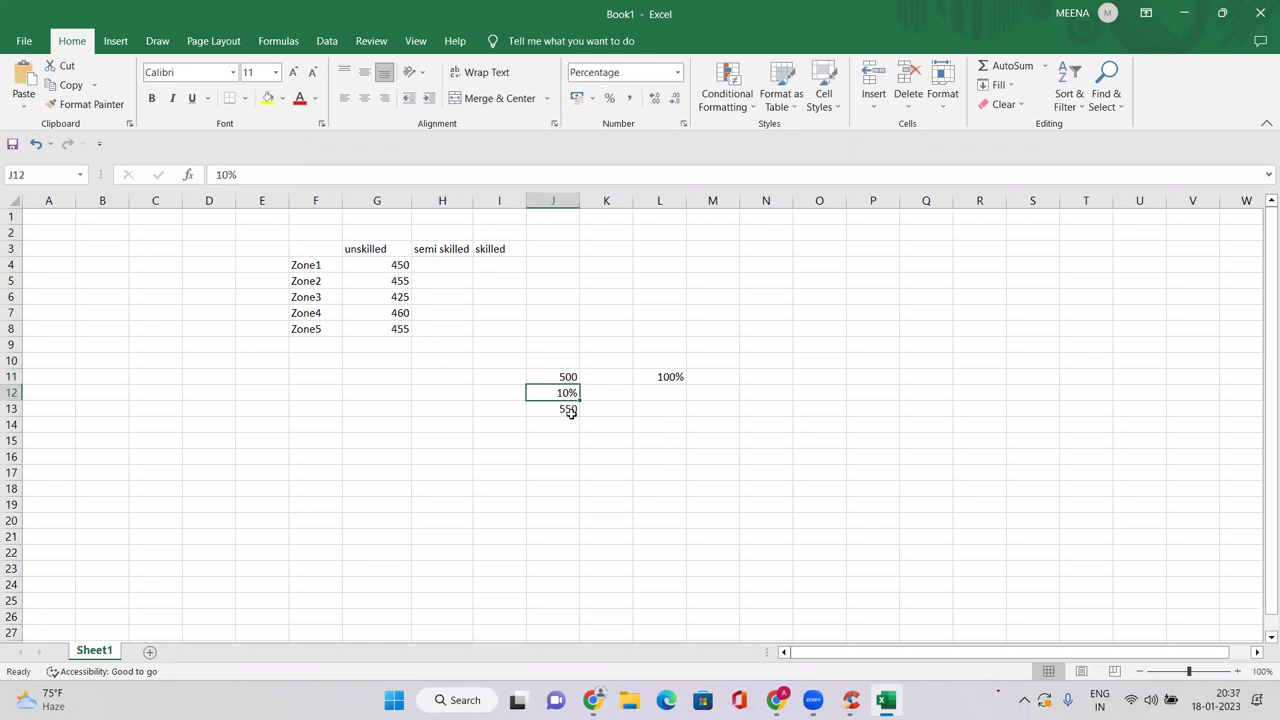
{"action": "left_click", "coordinate": [560, 410]}
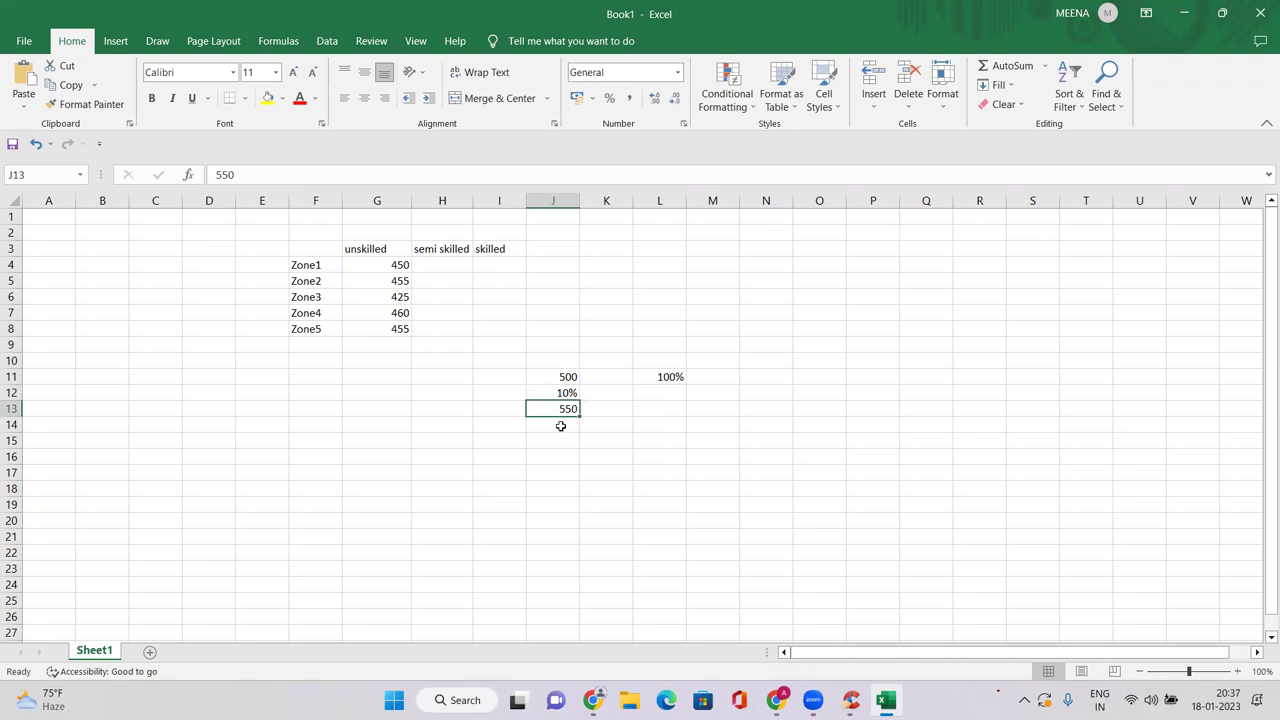